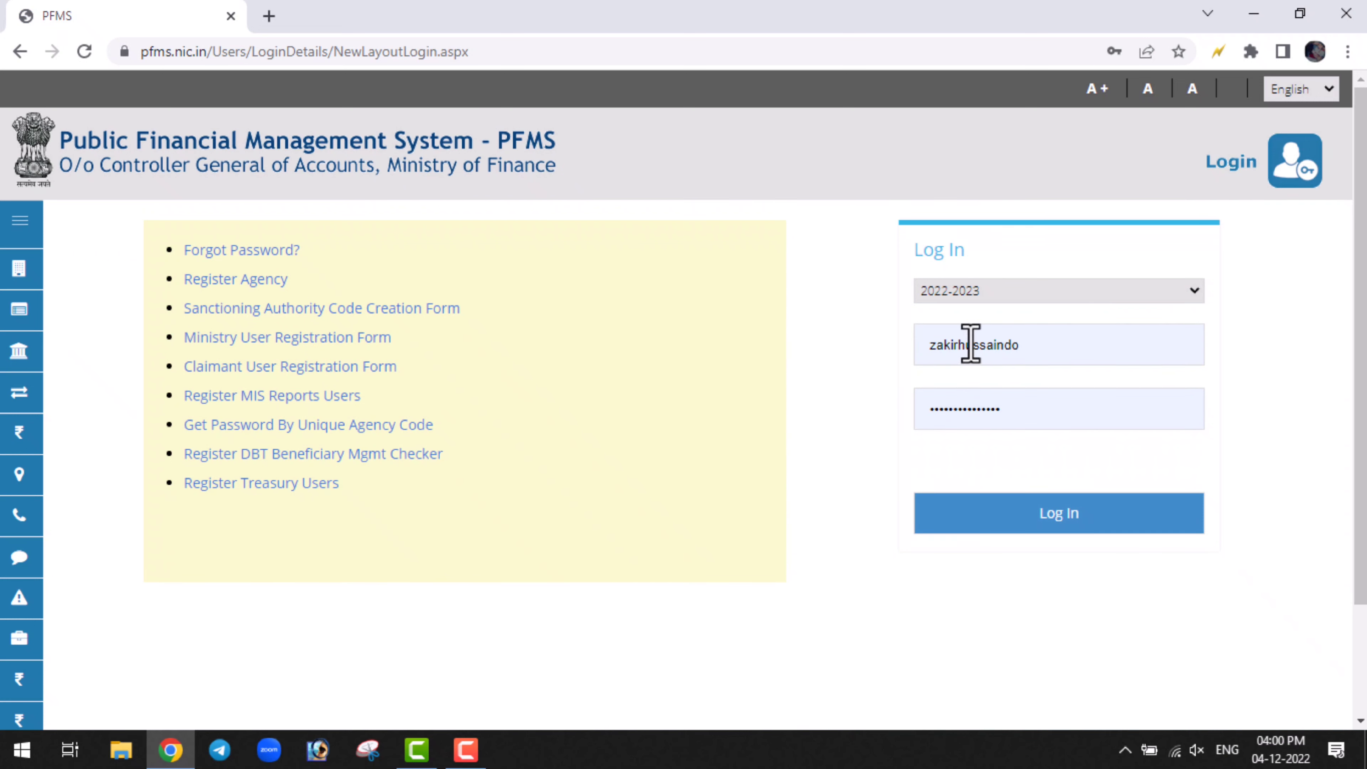
# Sign in to PFMS for year 2022-2023 with the saved agency username and password
pyautogui.doubleClick(1052, 345)
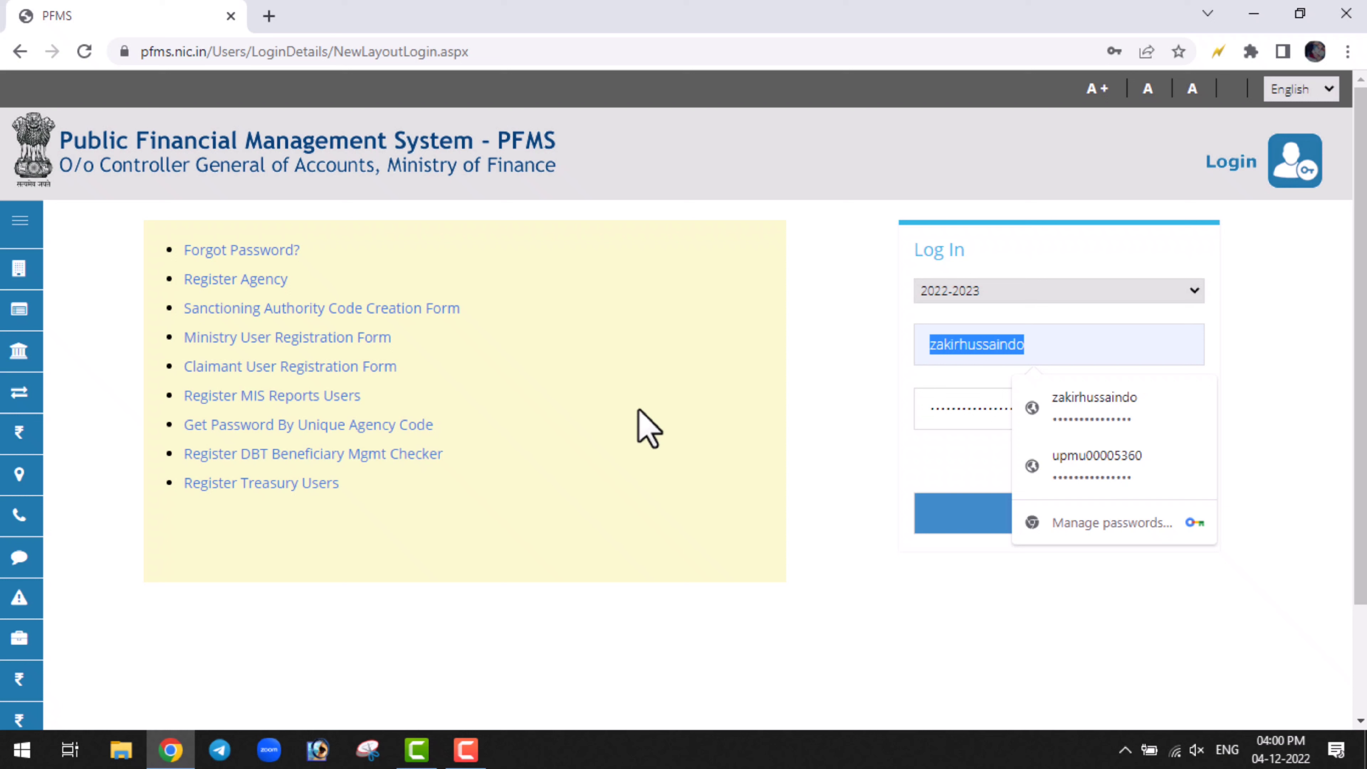
pyautogui.click(992, 412)
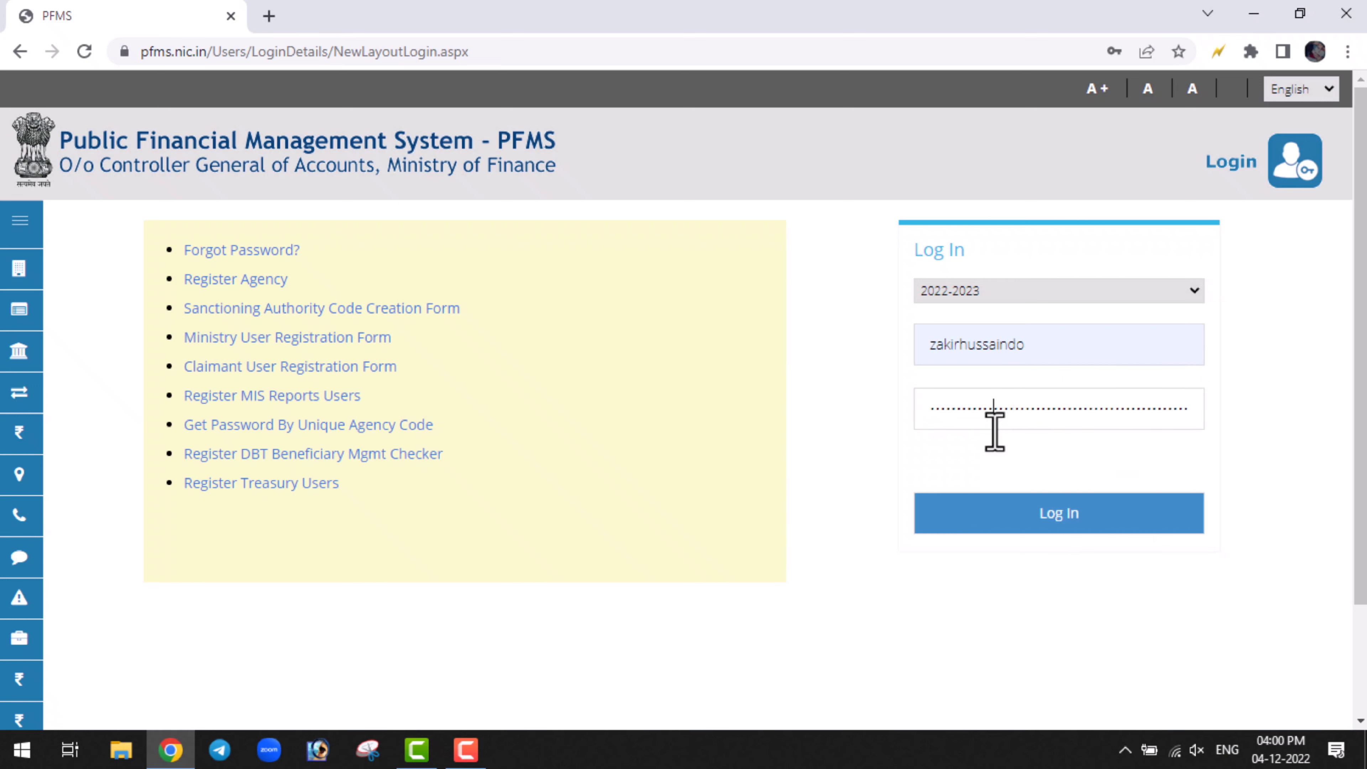
pyautogui.moveTo(1178, 408); pyautogui.dragTo(866, 415)
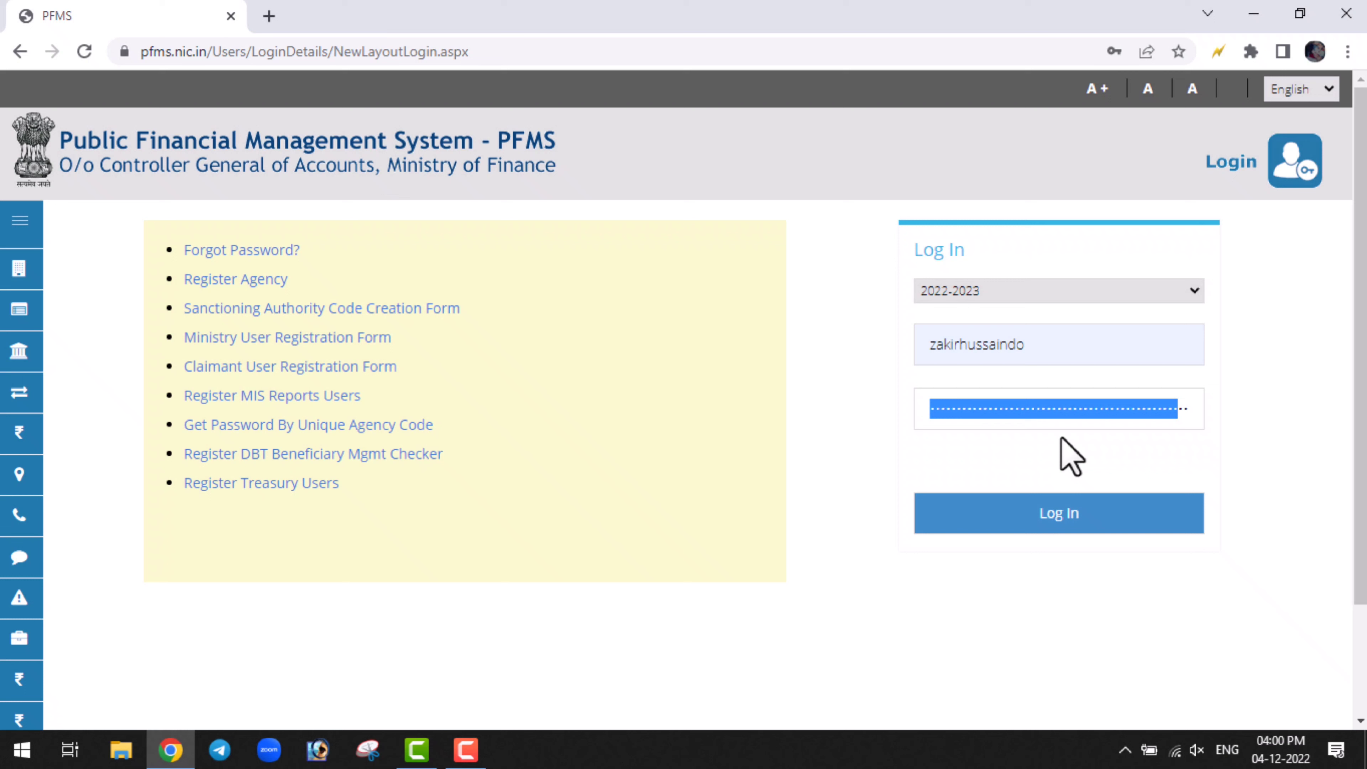
pyautogui.click(1063, 512)
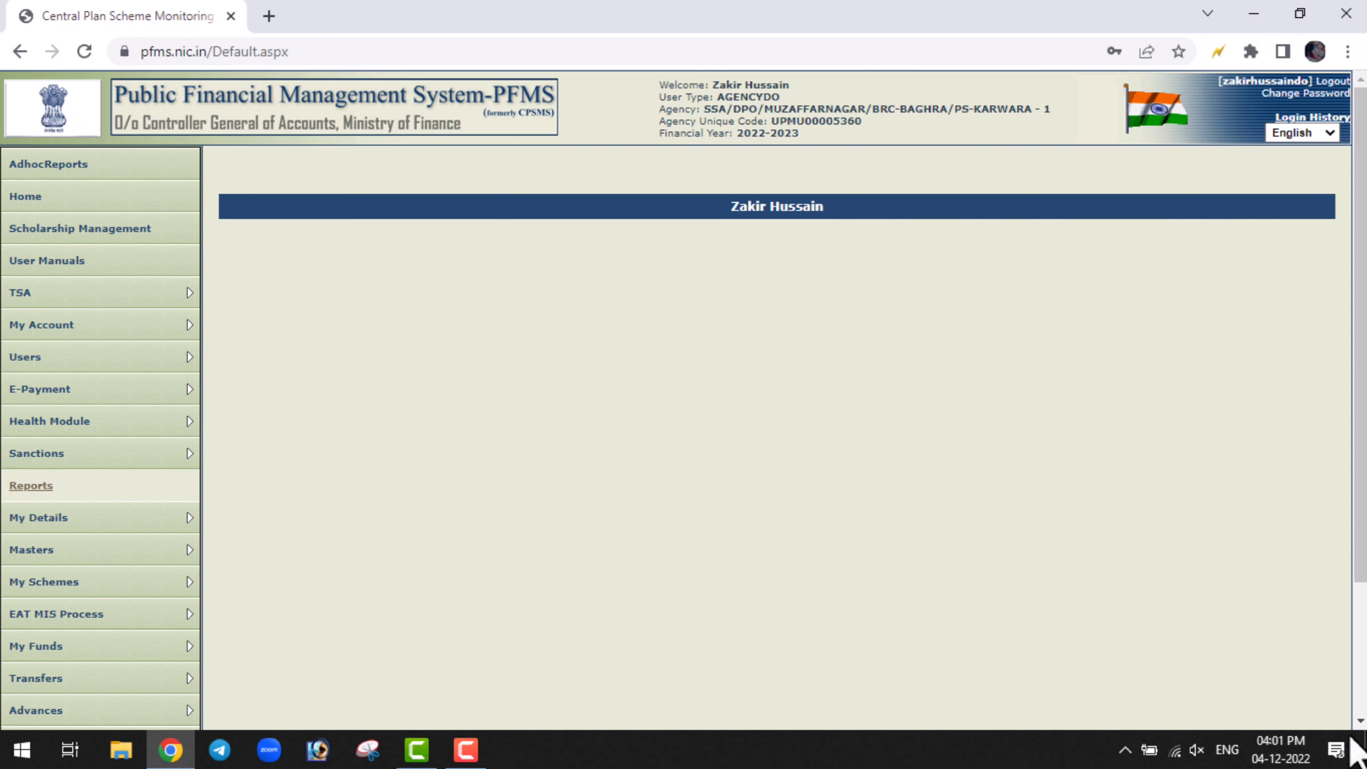
# Scroll the agency home page to look over the left sidebar menu
pyautogui.scroll(-2, 801, 372)
pyautogui.scroll(2, 802, 370)
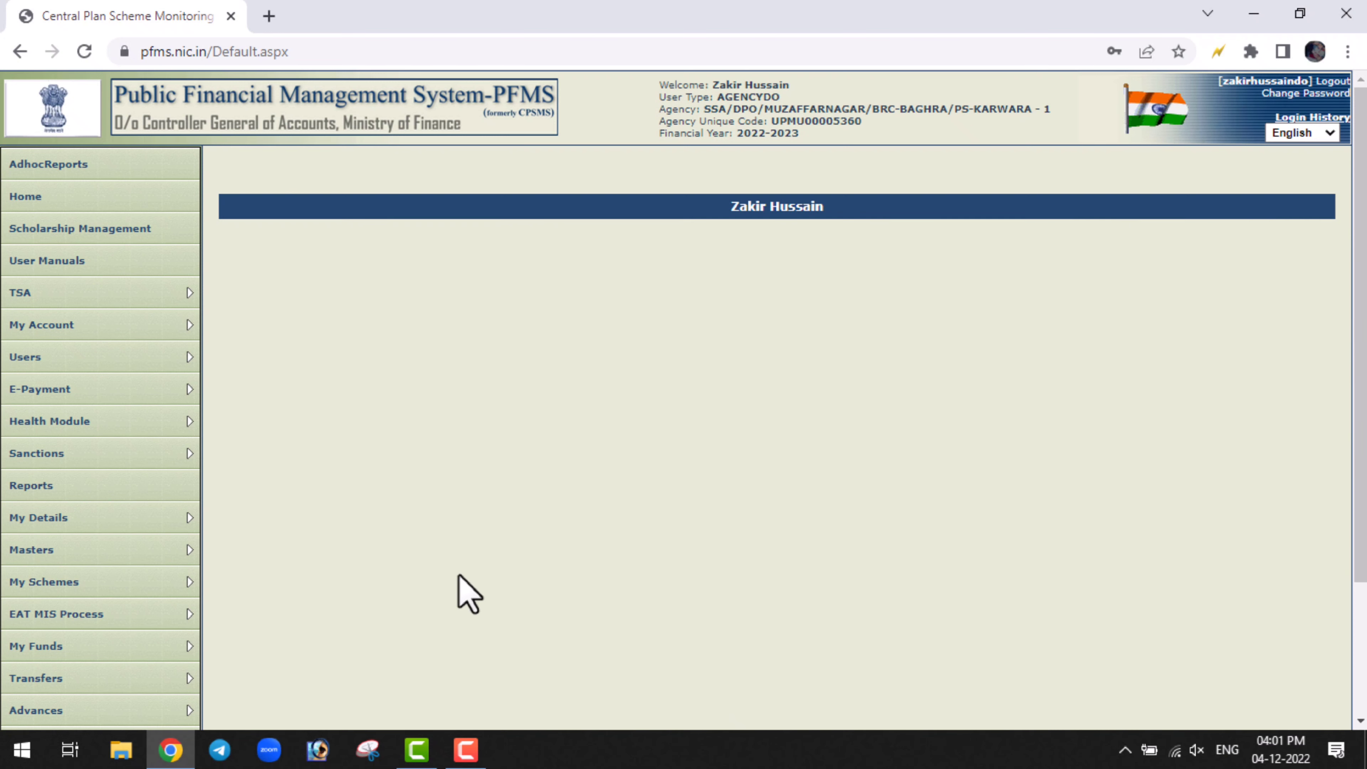
# Open Change Password and visit its current, new and confirm fields, leaving them empty
pyautogui.click(1318, 102)
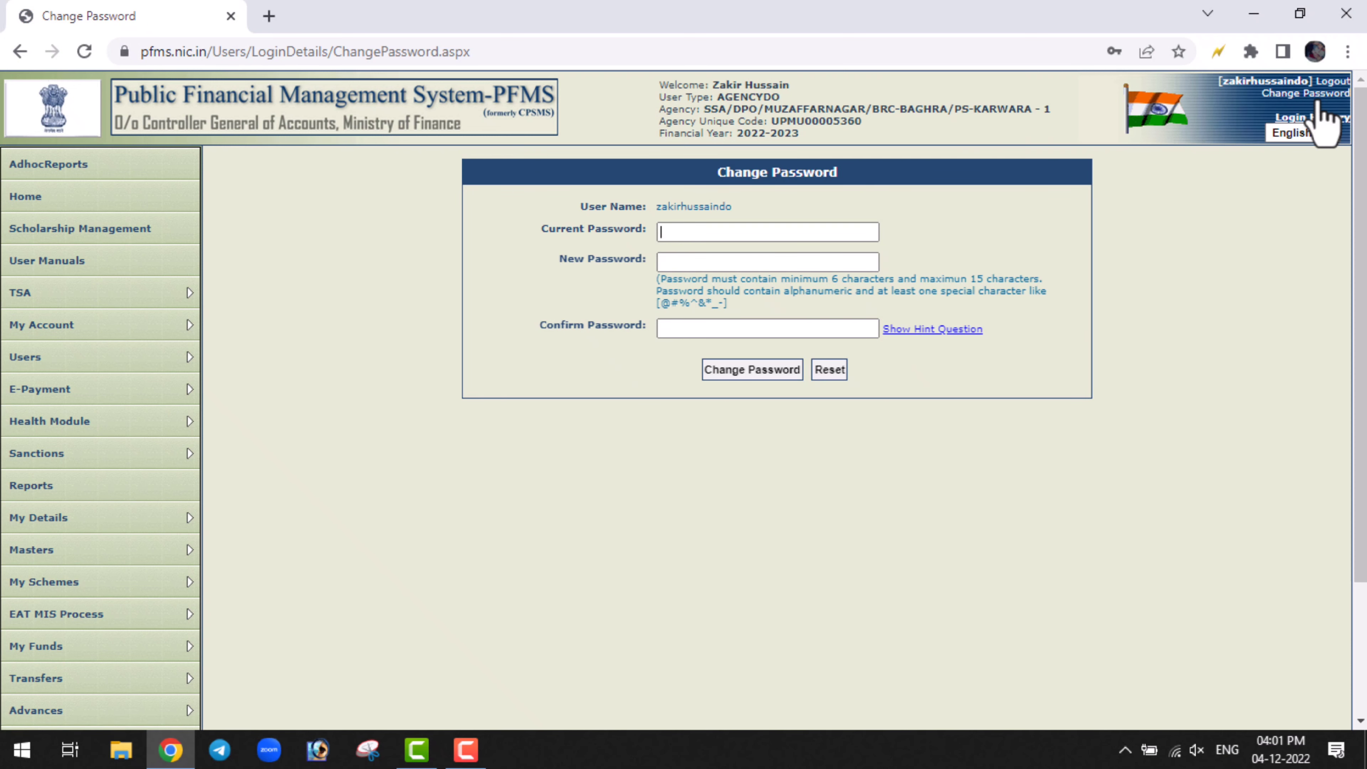
pyautogui.click(760, 231)
pyautogui.click(724, 263)
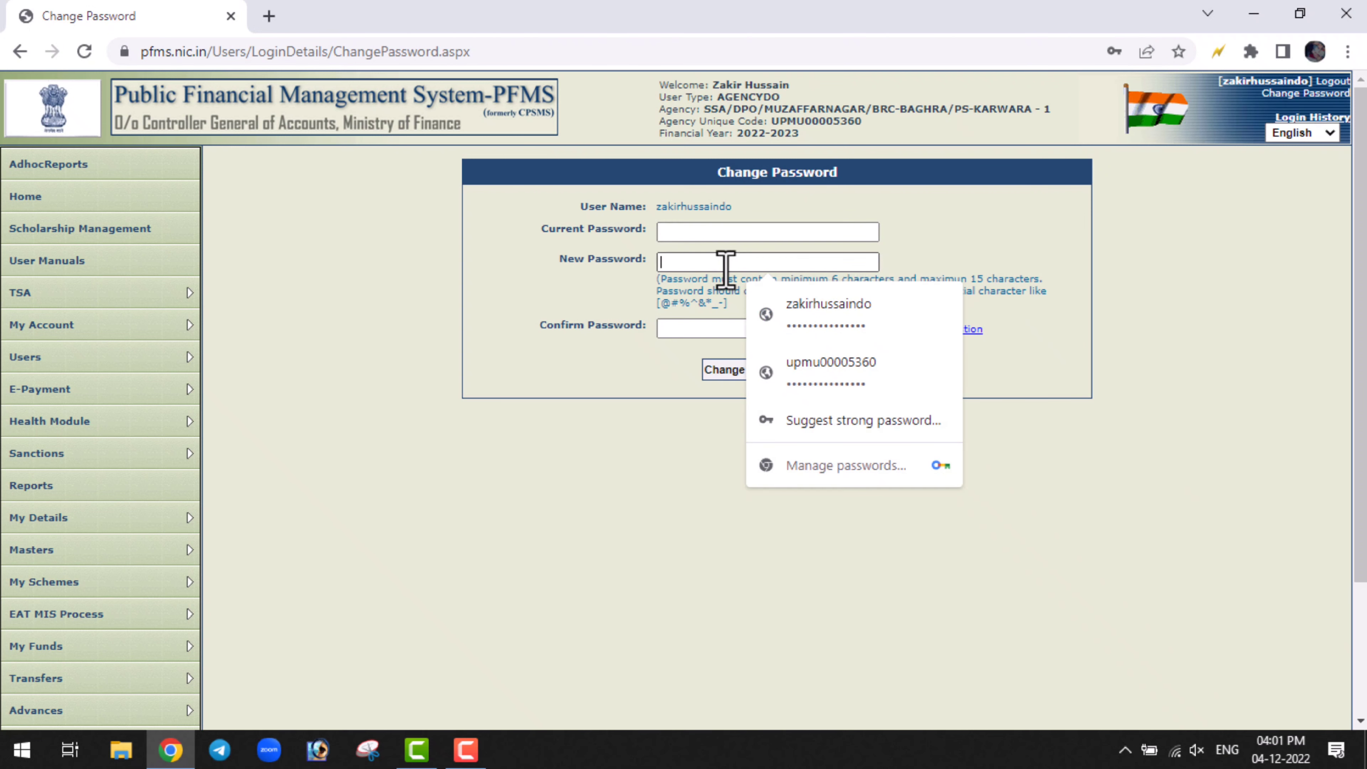
pyautogui.click(710, 328)
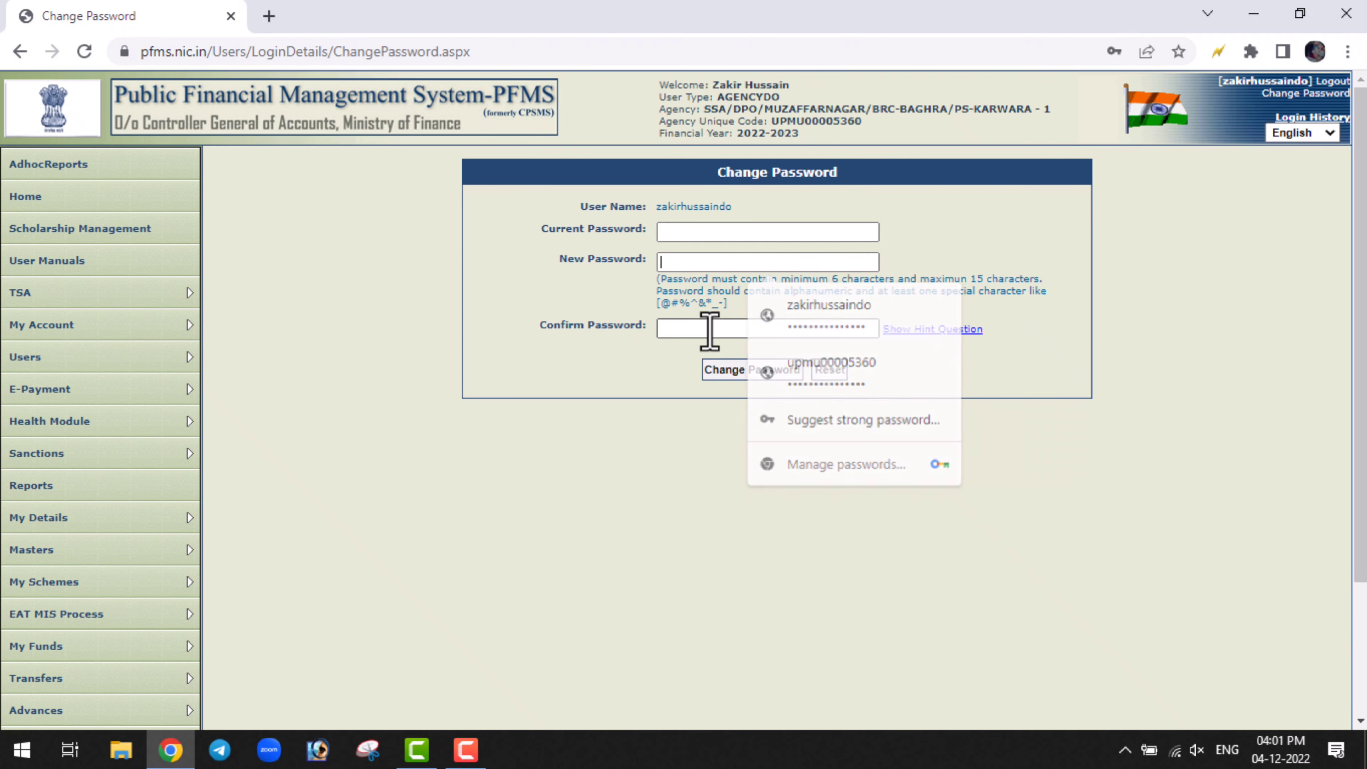
pyautogui.click(709, 525)
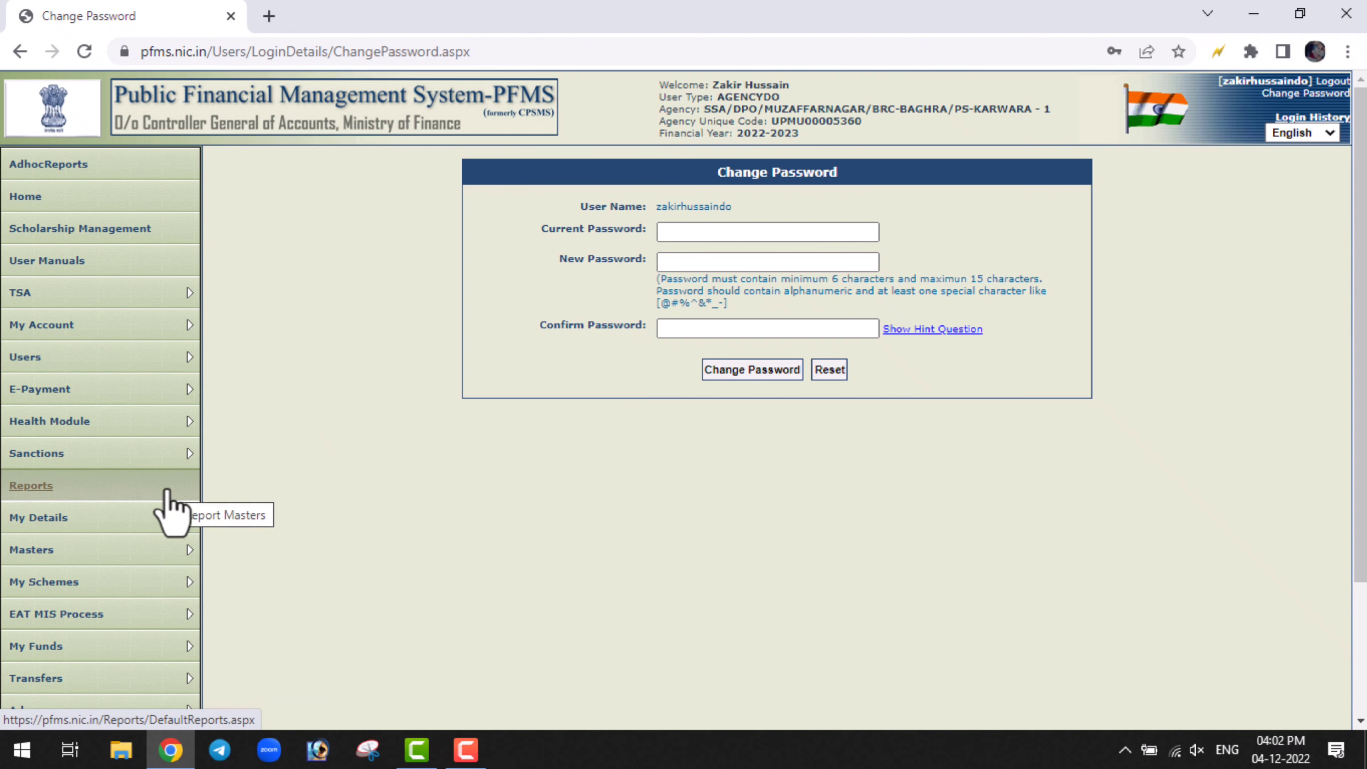
# Reveal the Masters > Vendors submenu with its Manage and Add New options
pyautogui.moveTo(138, 551)
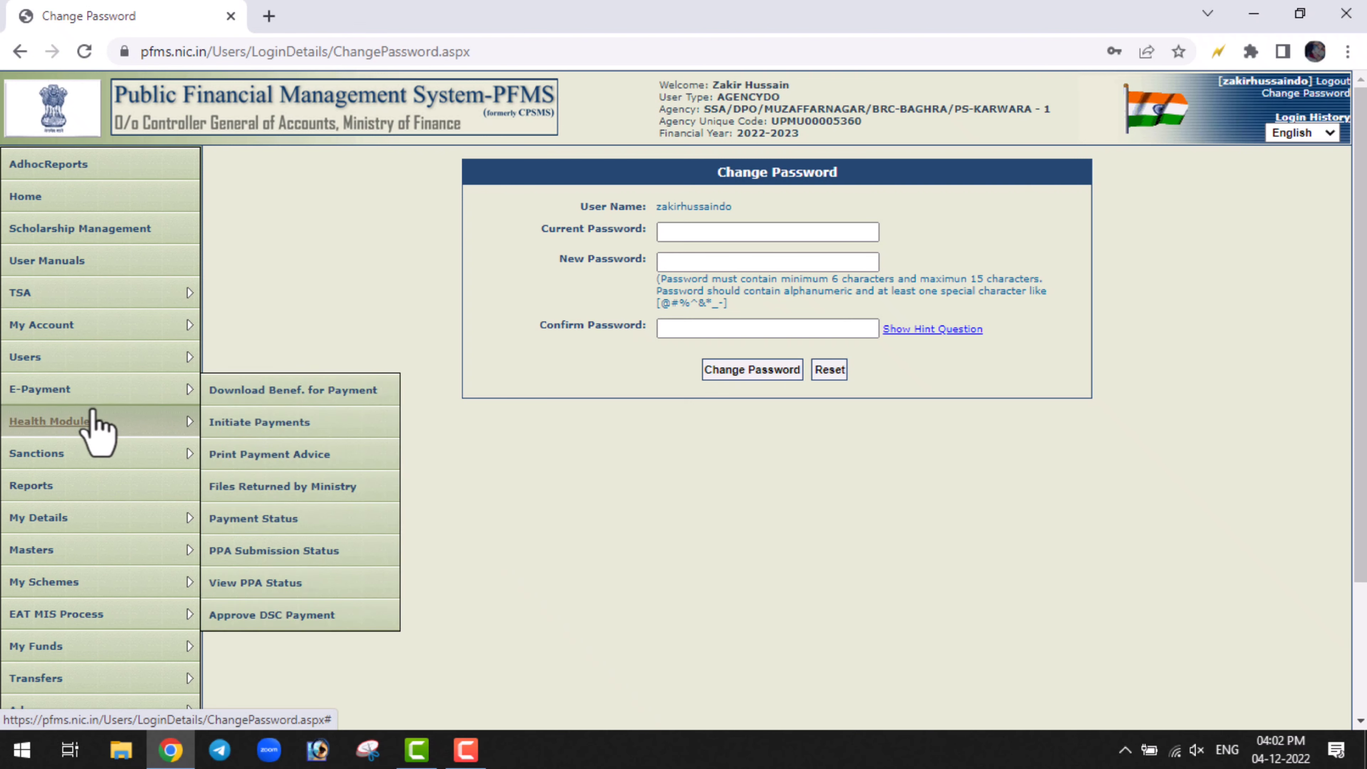
pyautogui.scroll(-3, 110, 477)
pyautogui.moveTo(107, 474)
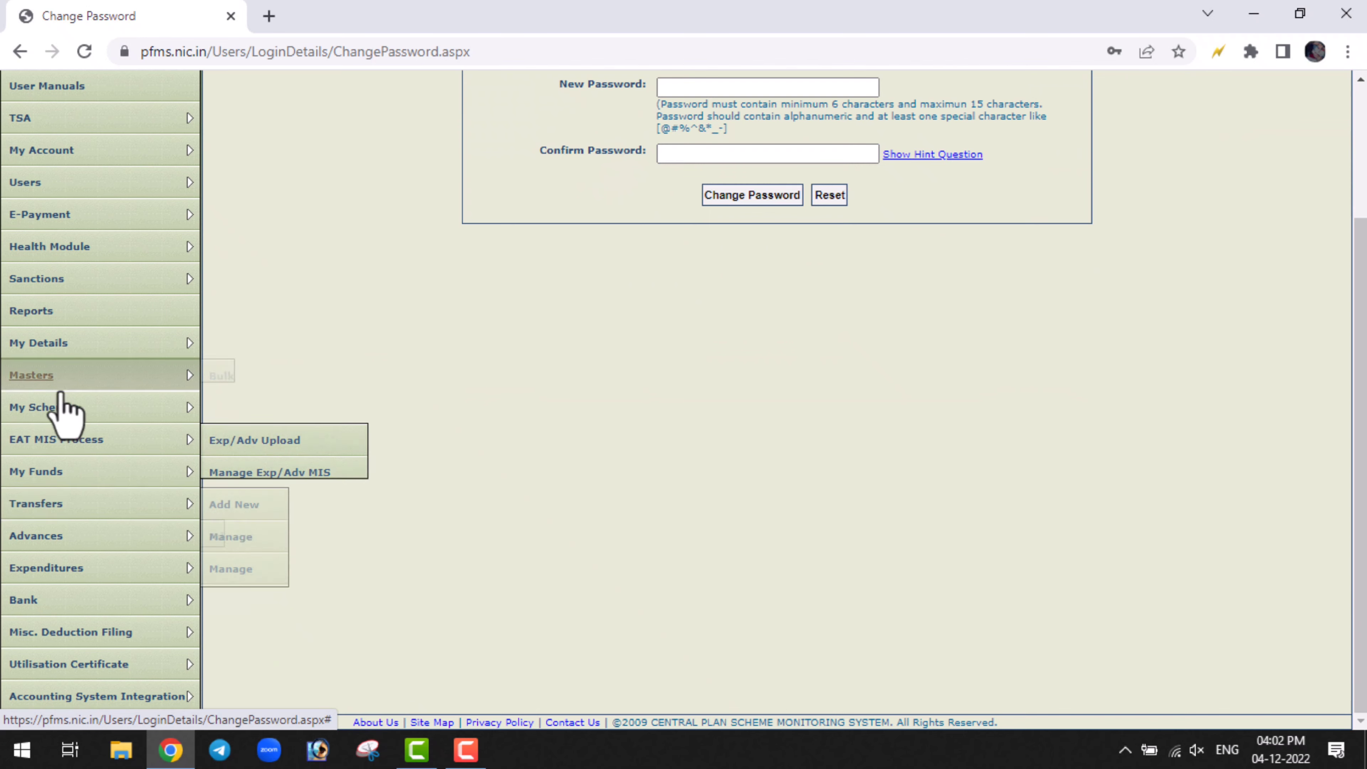
pyautogui.moveTo(63, 389)
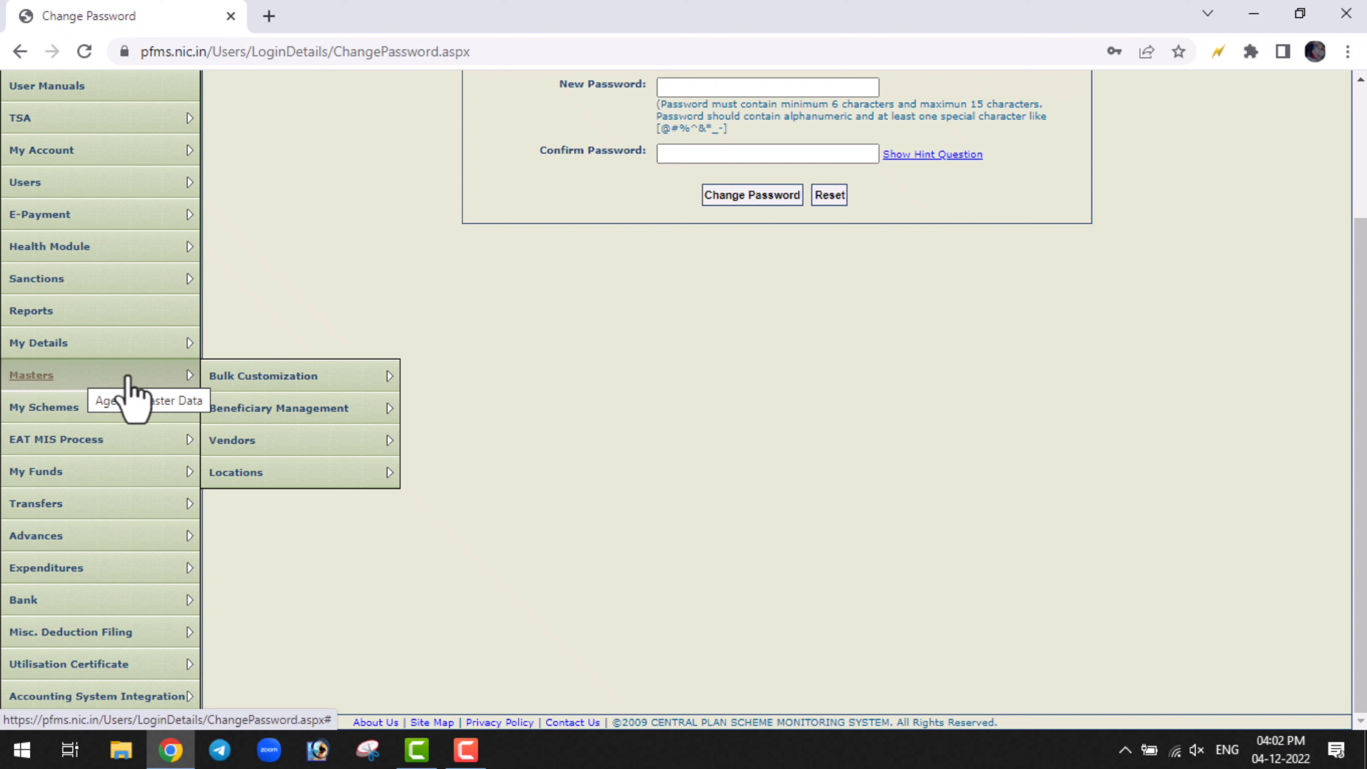
pyautogui.moveTo(257, 449)
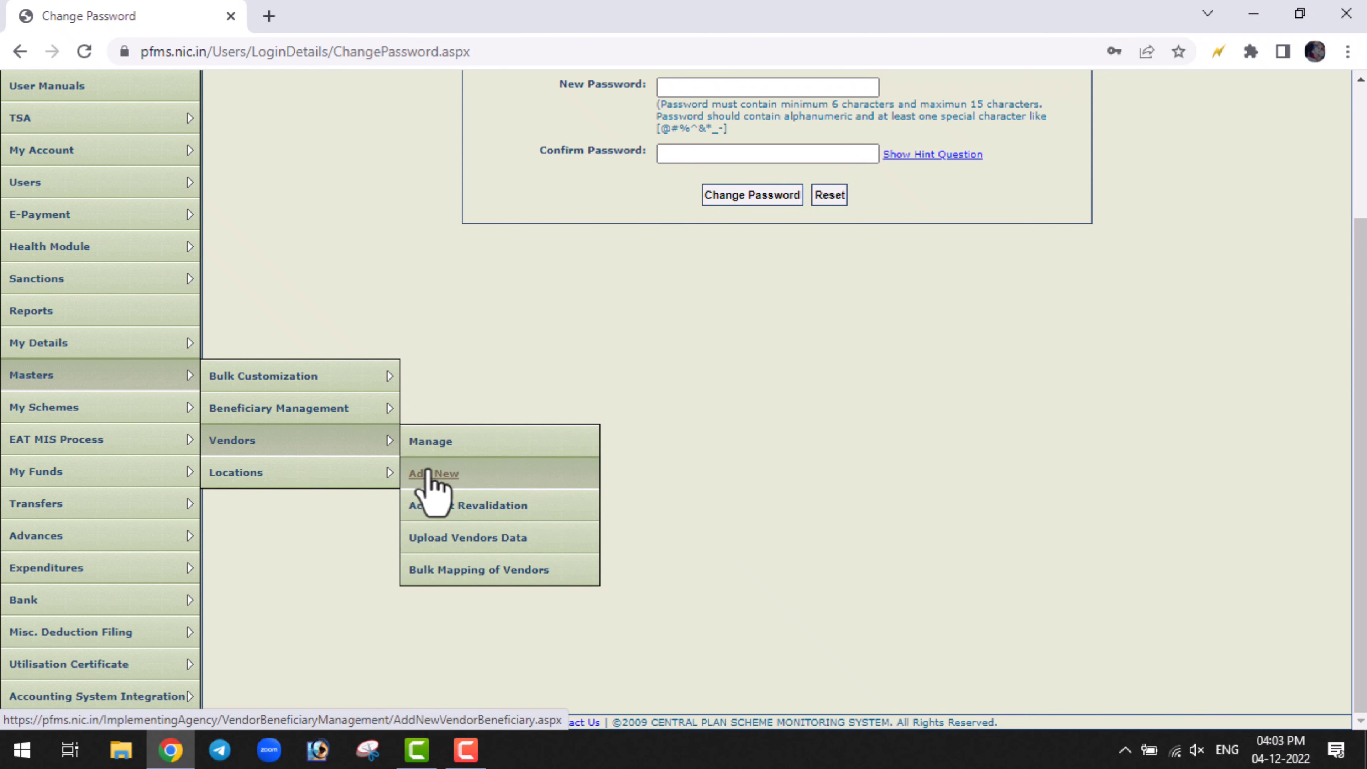
# Open the Vendors > Add New form and drop down its vendor Type list
pyautogui.click(428, 473)
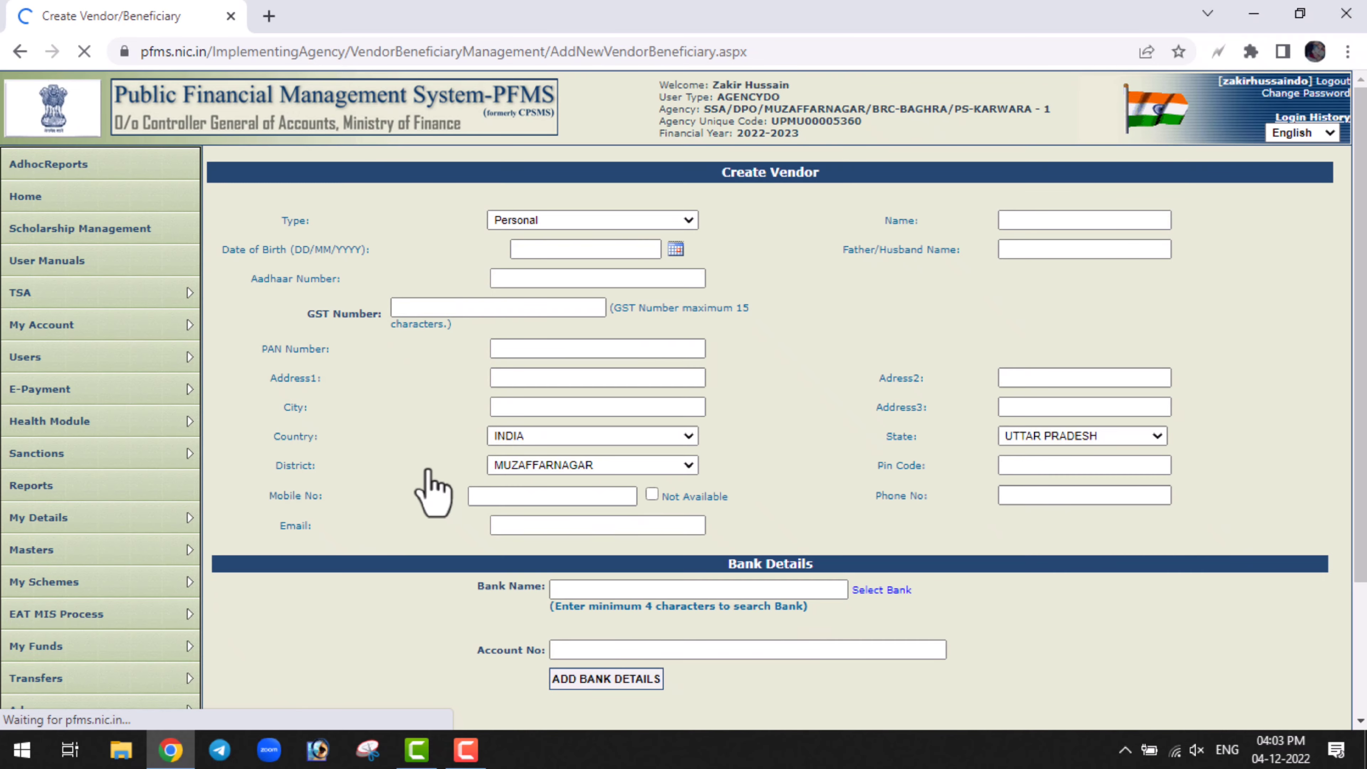
pyautogui.scroll(-3, 412, 296)
pyautogui.scroll(1, 412, 280)
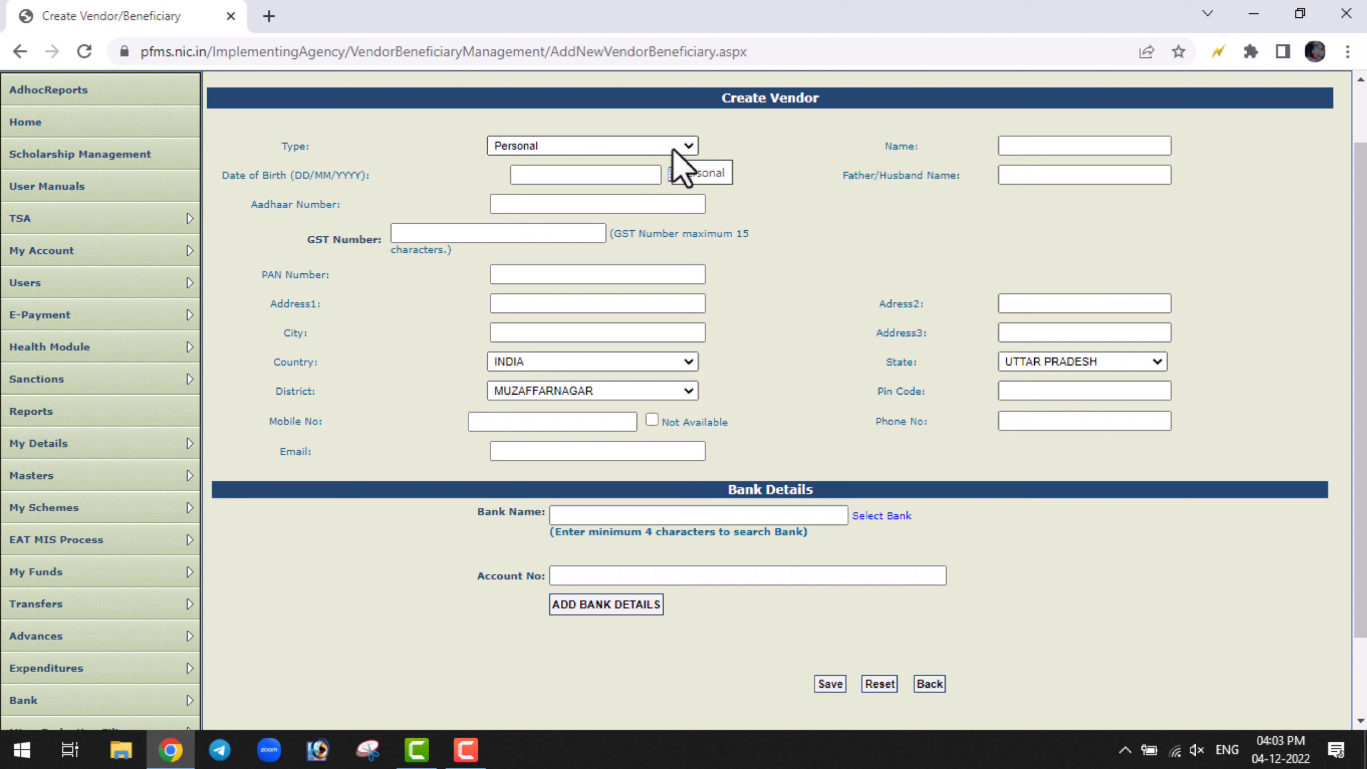
pyautogui.click(674, 150)
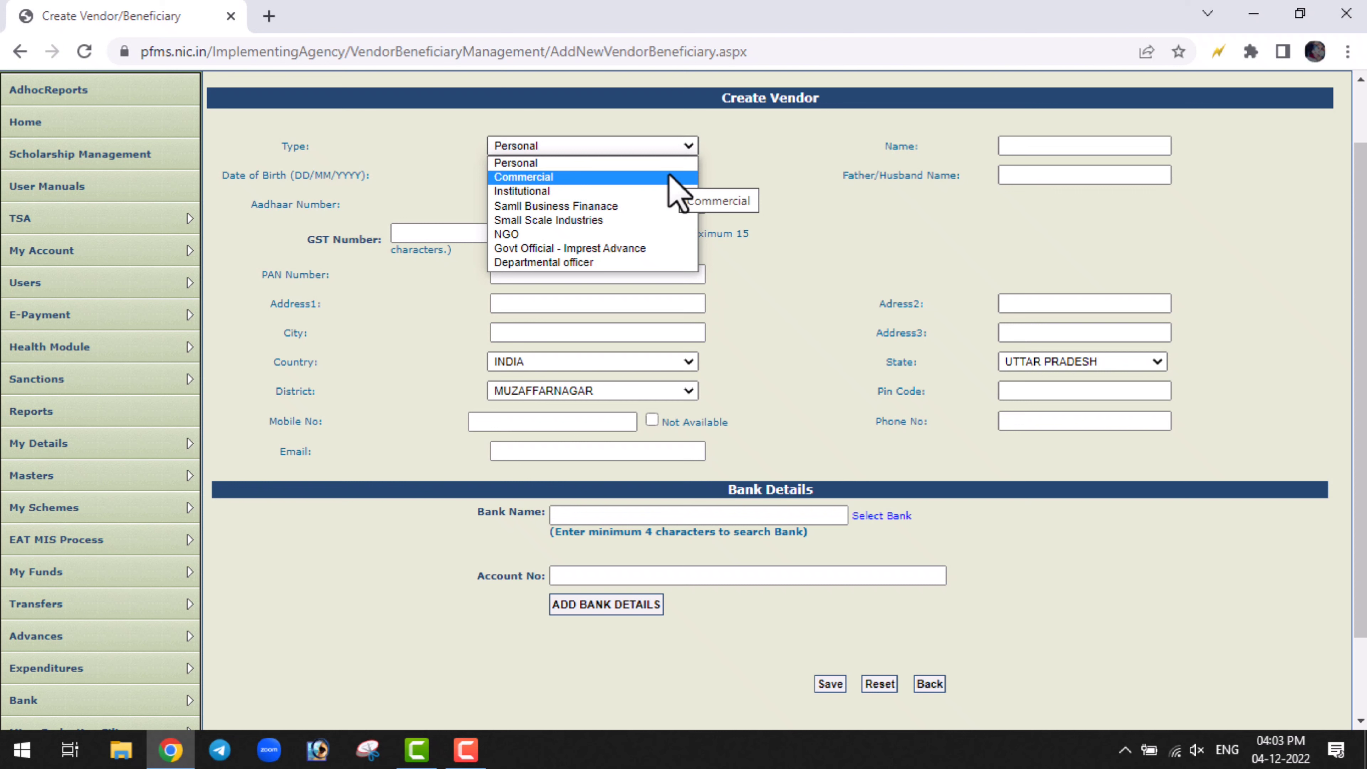
# Set vendor type to Commercial and save the empty form to trigger required-field warnings
pyautogui.click(677, 178)
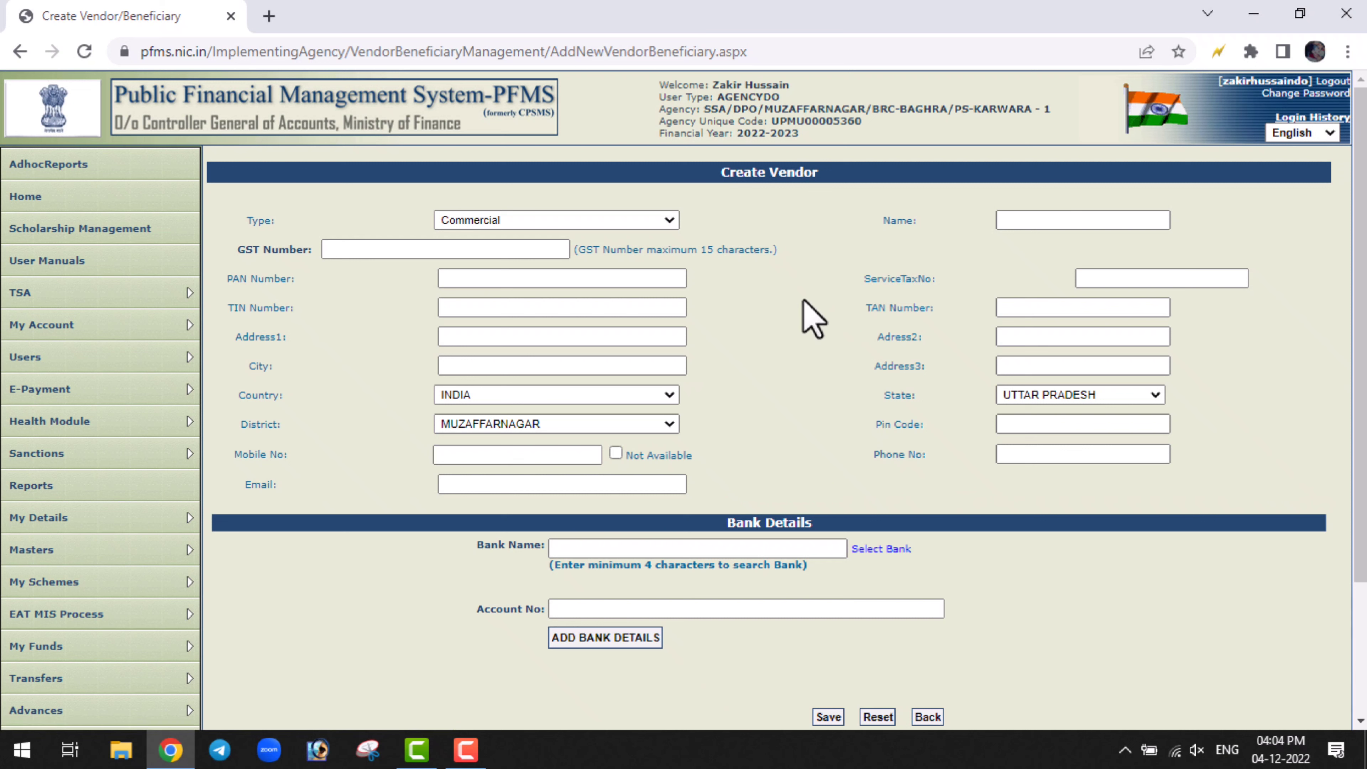
pyautogui.scroll(-3, 861, 476)
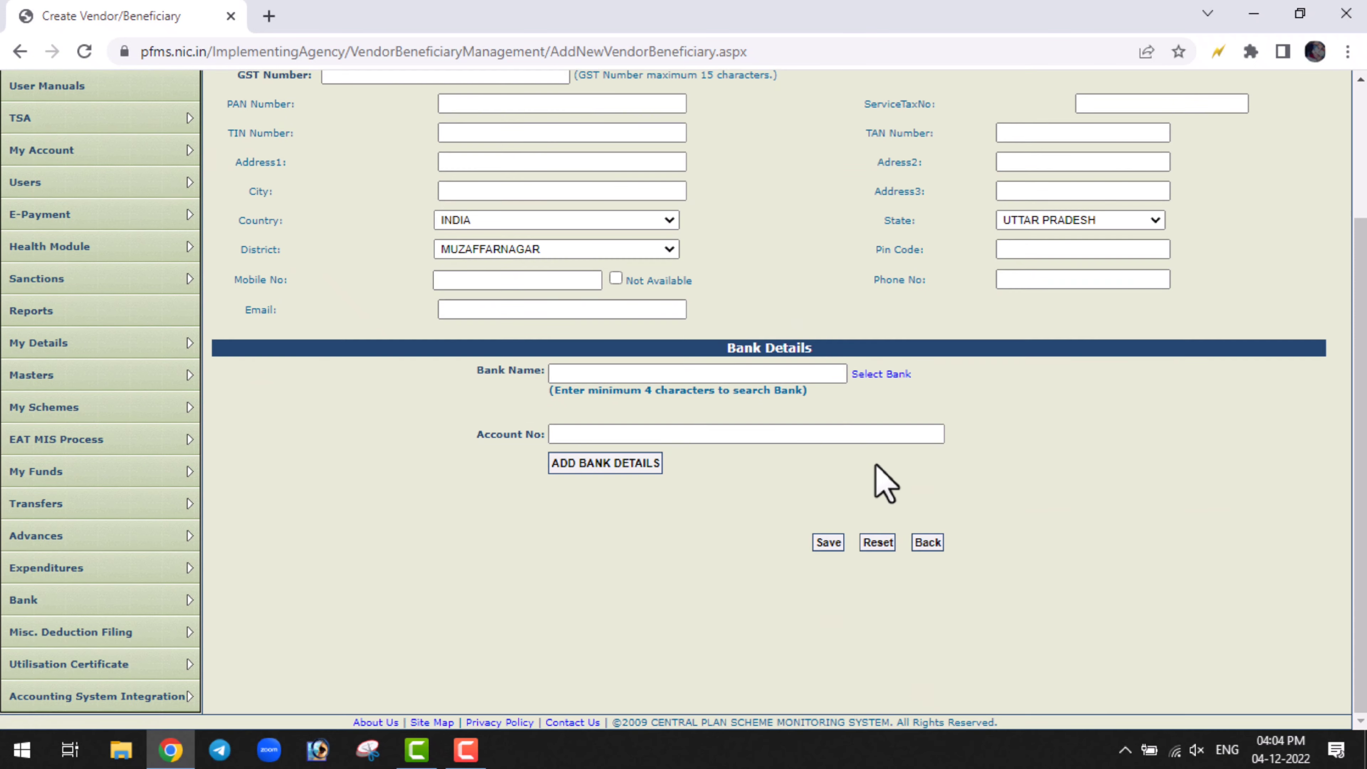
pyautogui.click(828, 542)
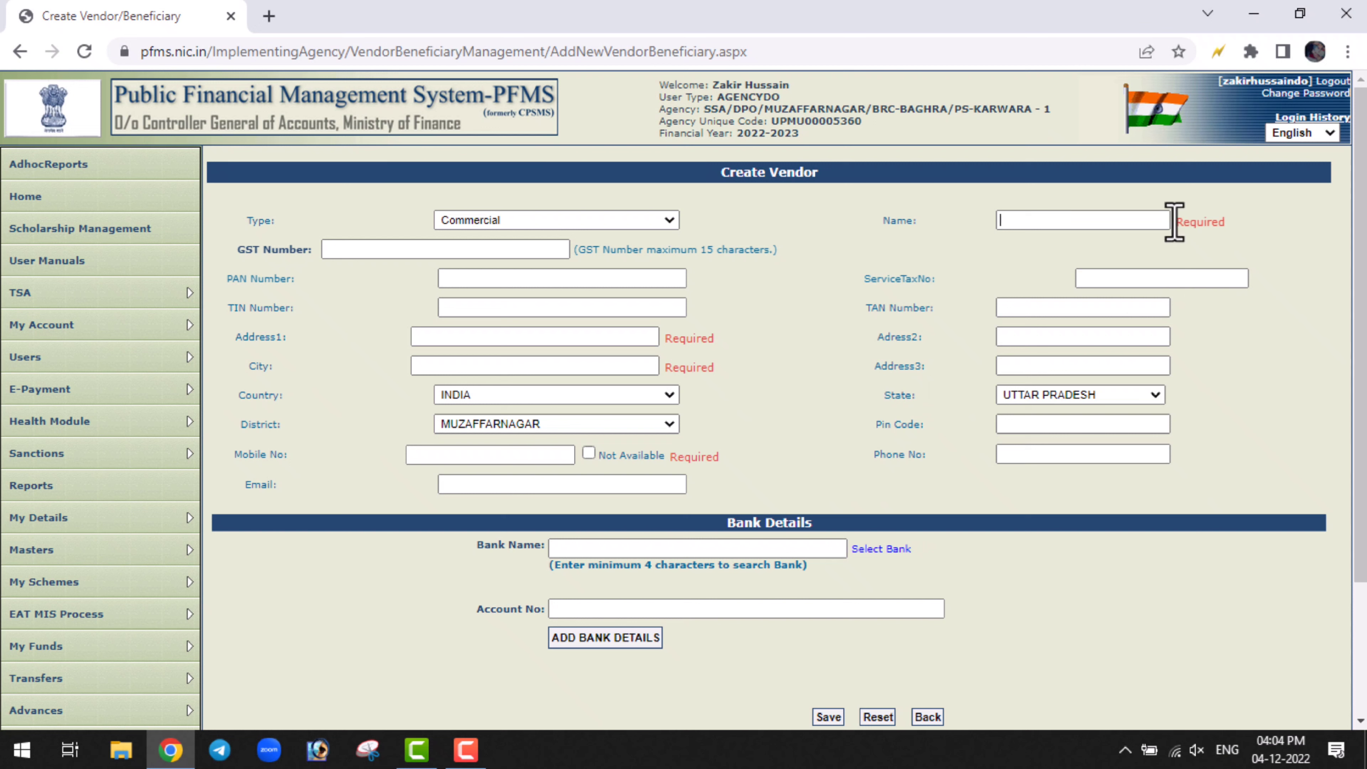
# Highlight the required Name, Address1, City and Mobile No labels, then switch Type back to Personal
pyautogui.moveTo(1173, 223); pyautogui.dragTo(1236, 238)
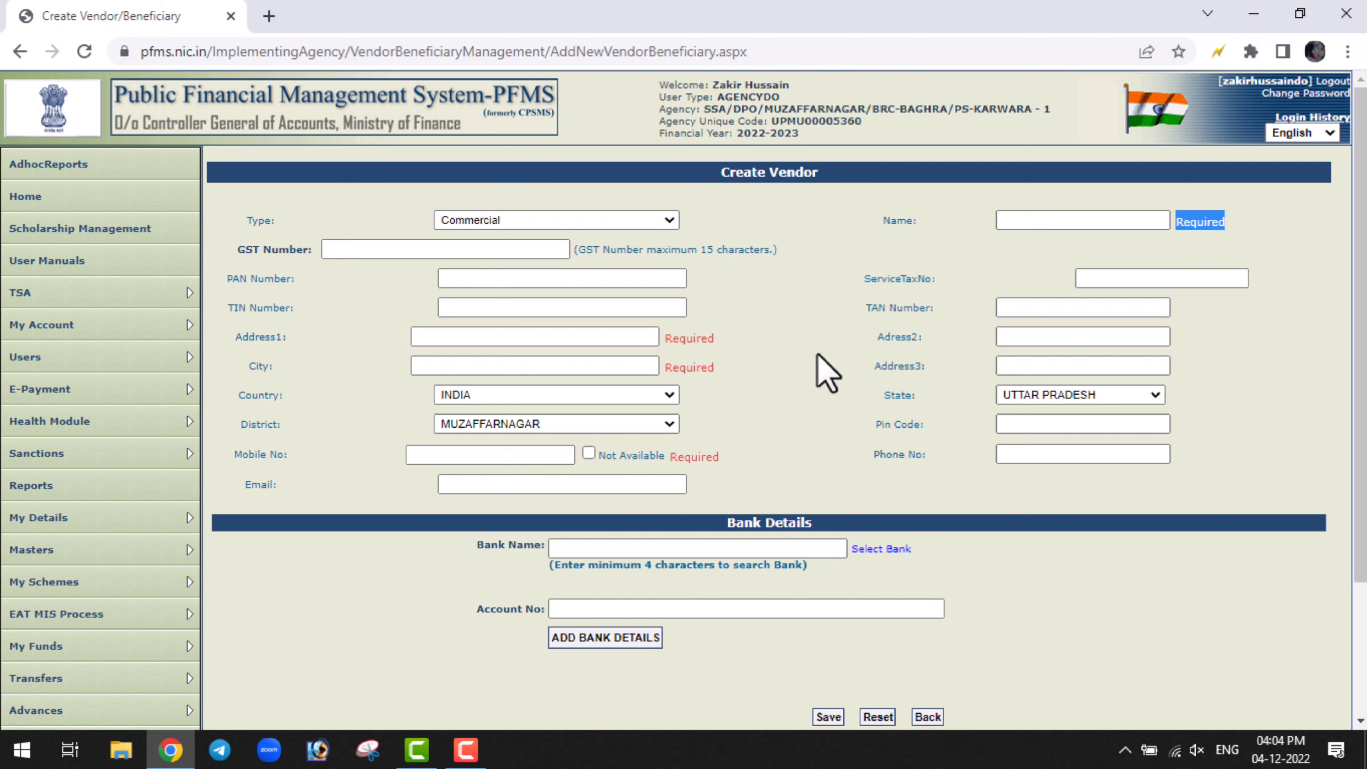
pyautogui.doubleClick(695, 337)
pyautogui.doubleClick(670, 366)
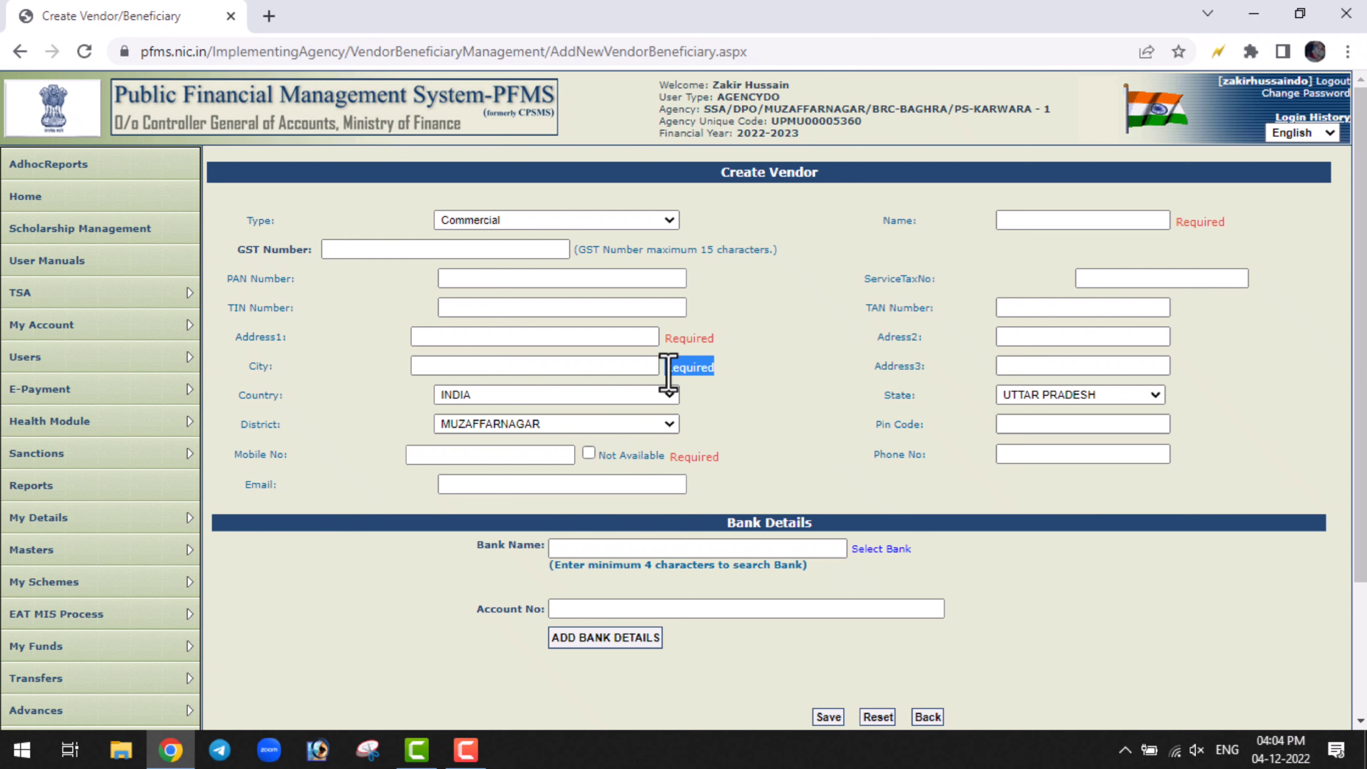
pyautogui.doubleClick(697, 457)
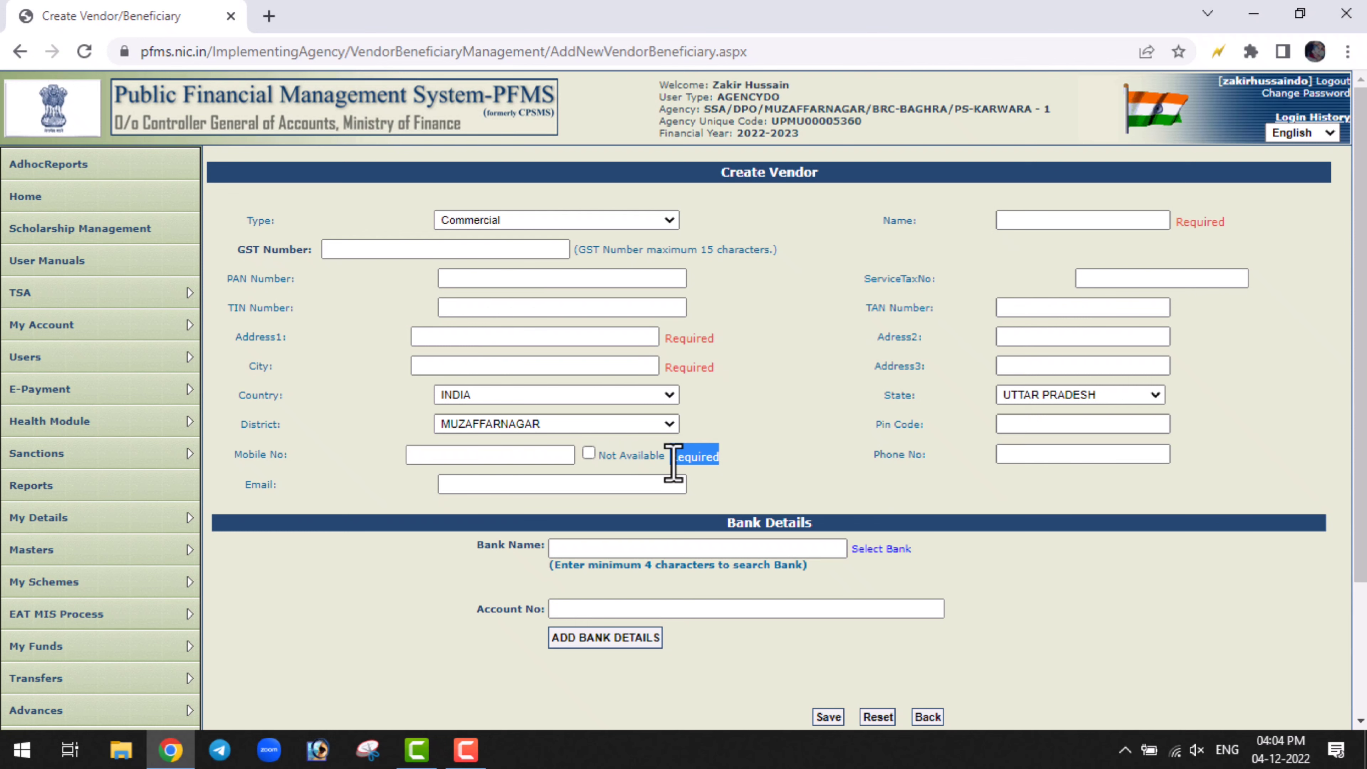
pyautogui.scroll(-3, 813, 474)
pyautogui.scroll(3, 811, 474)
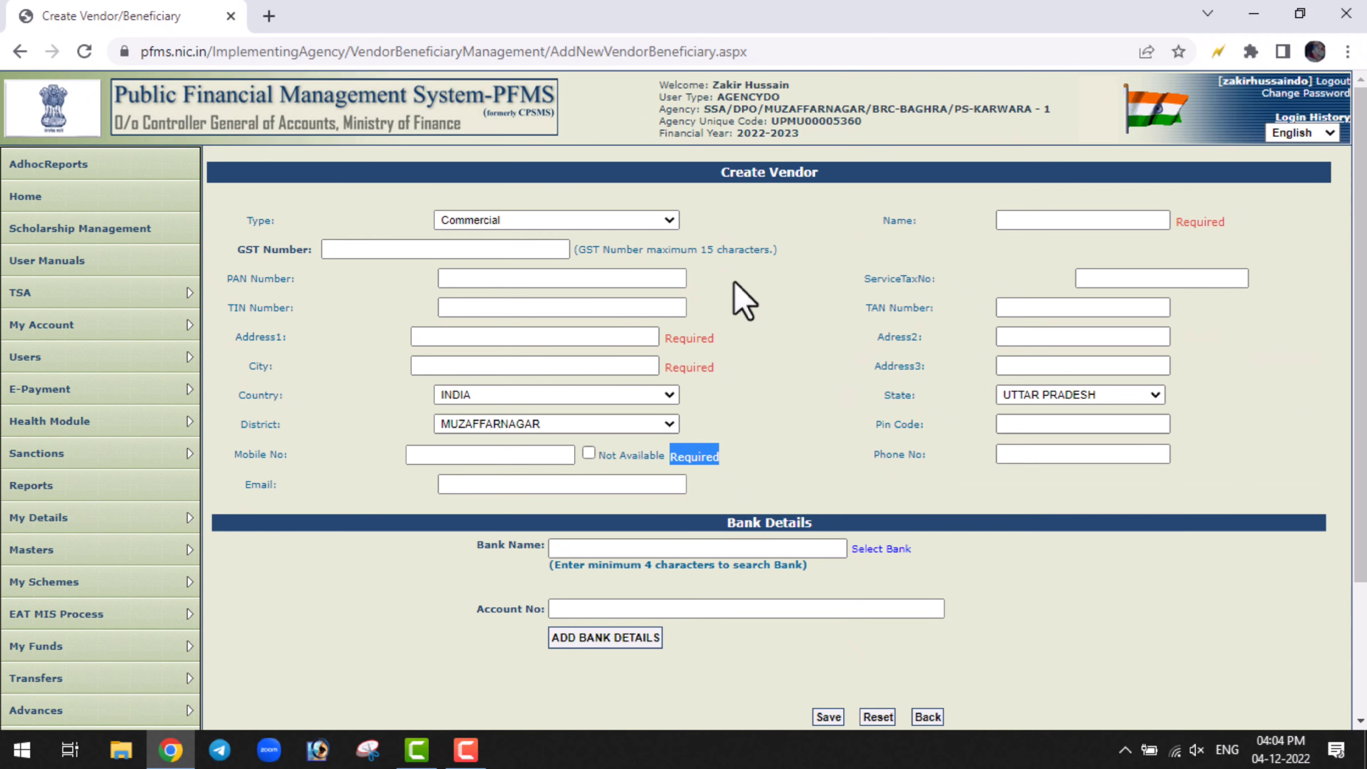
pyautogui.click(653, 221)
pyautogui.click(649, 234)
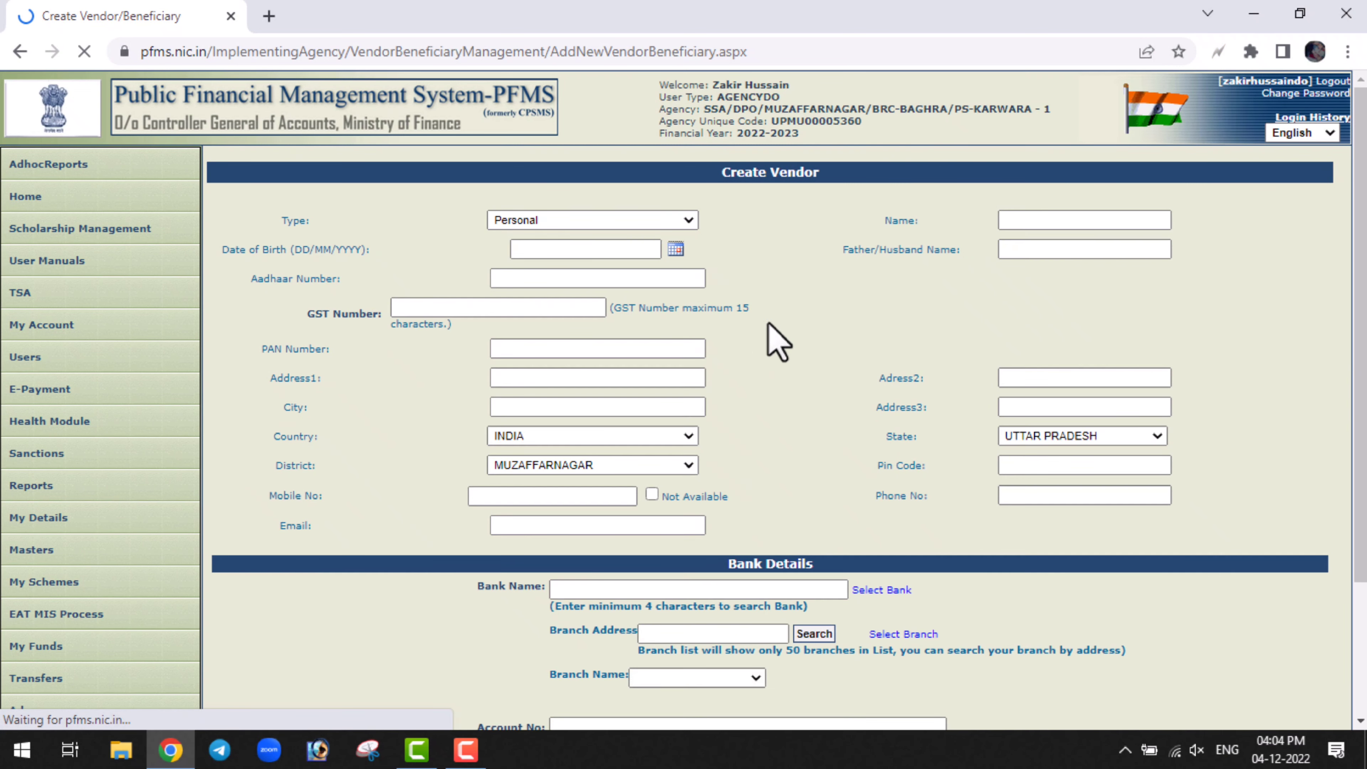
# Save the empty Personal vendor form to flag Name, Address1, City and Mobile No as Required
pyautogui.scroll(-3, 734, 689)
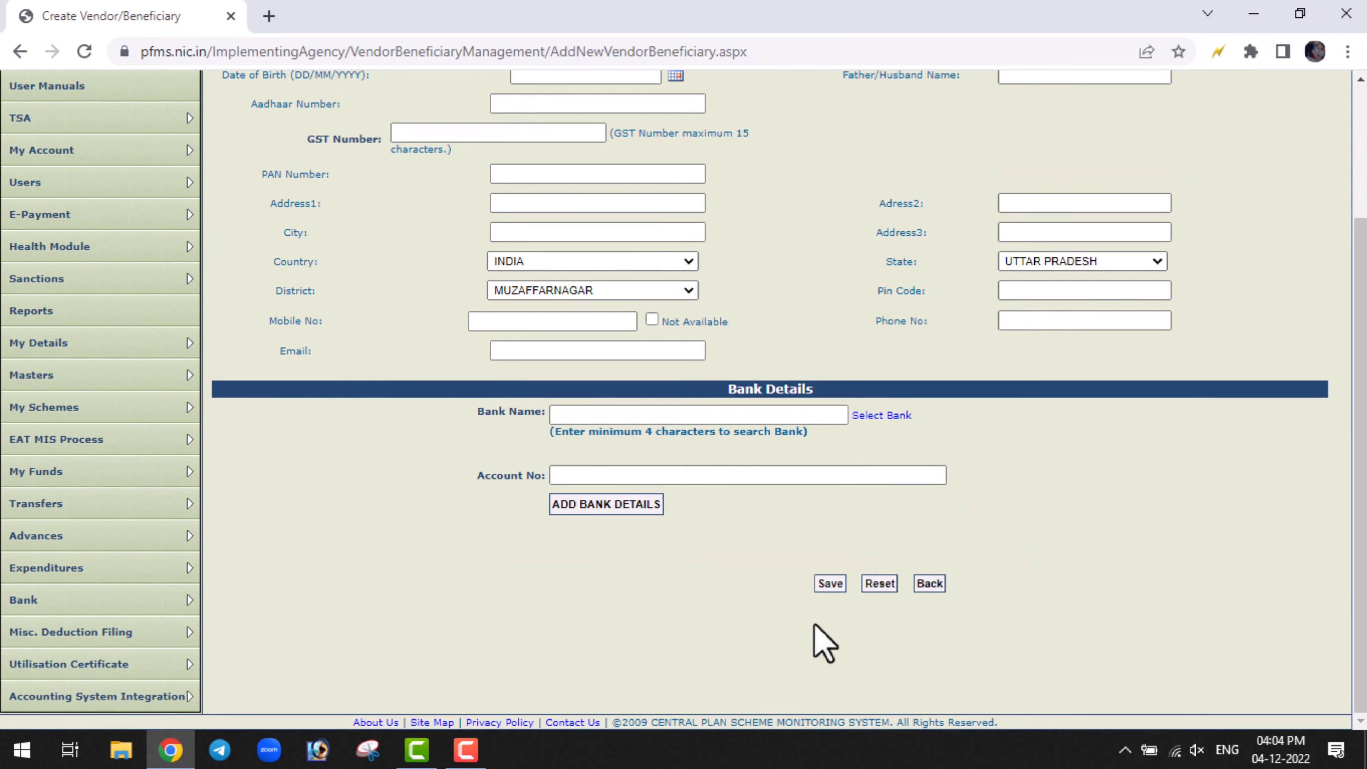
pyautogui.click(830, 584)
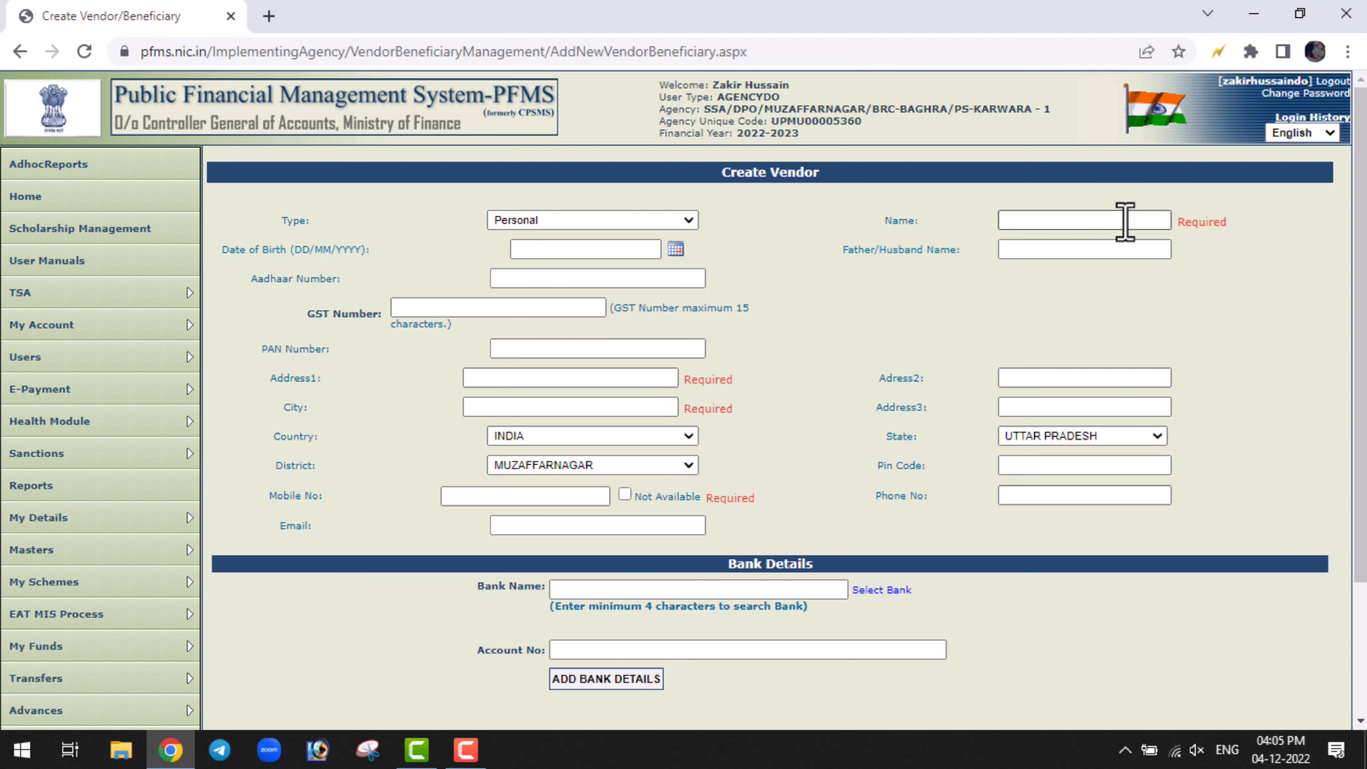
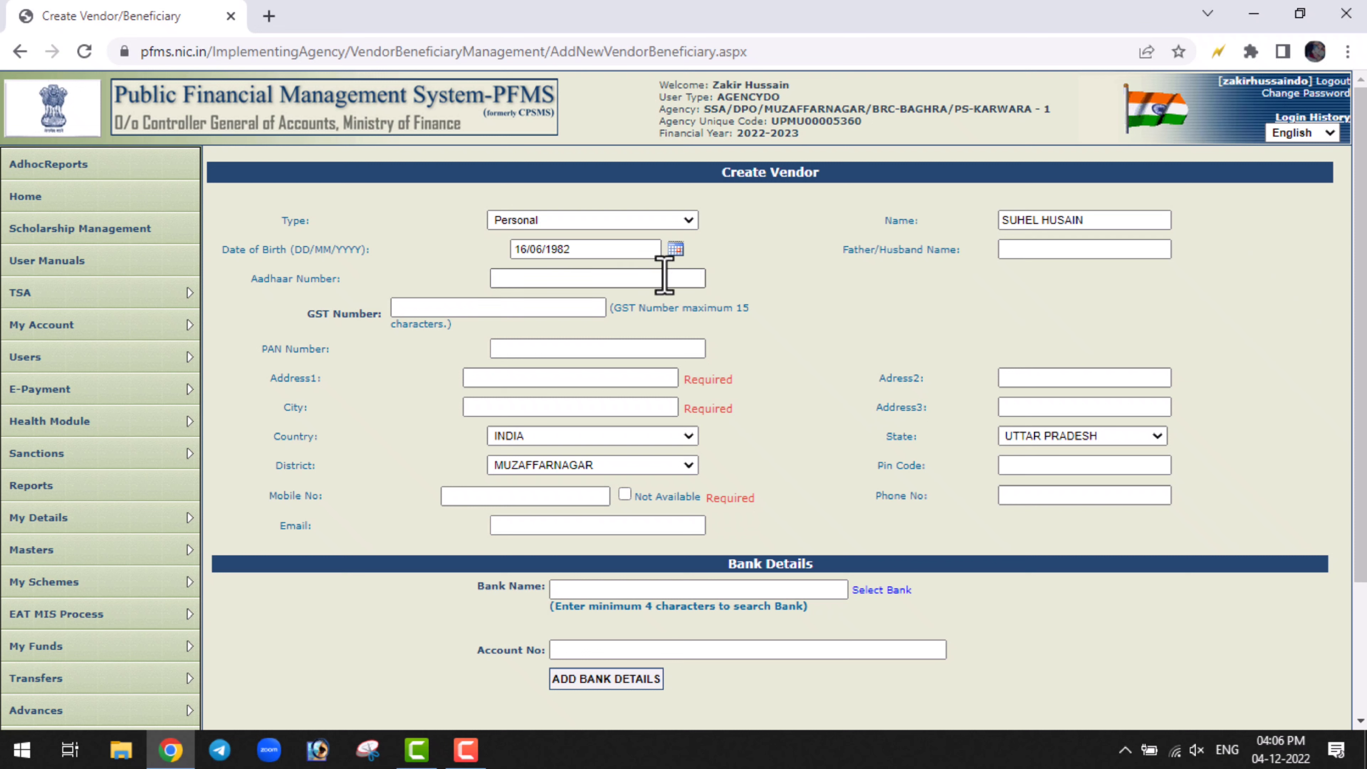
# Enter the vendor's full name, clear Date of Birth, and fill in Address1 and City
pyautogui.tripleClick(612, 251)
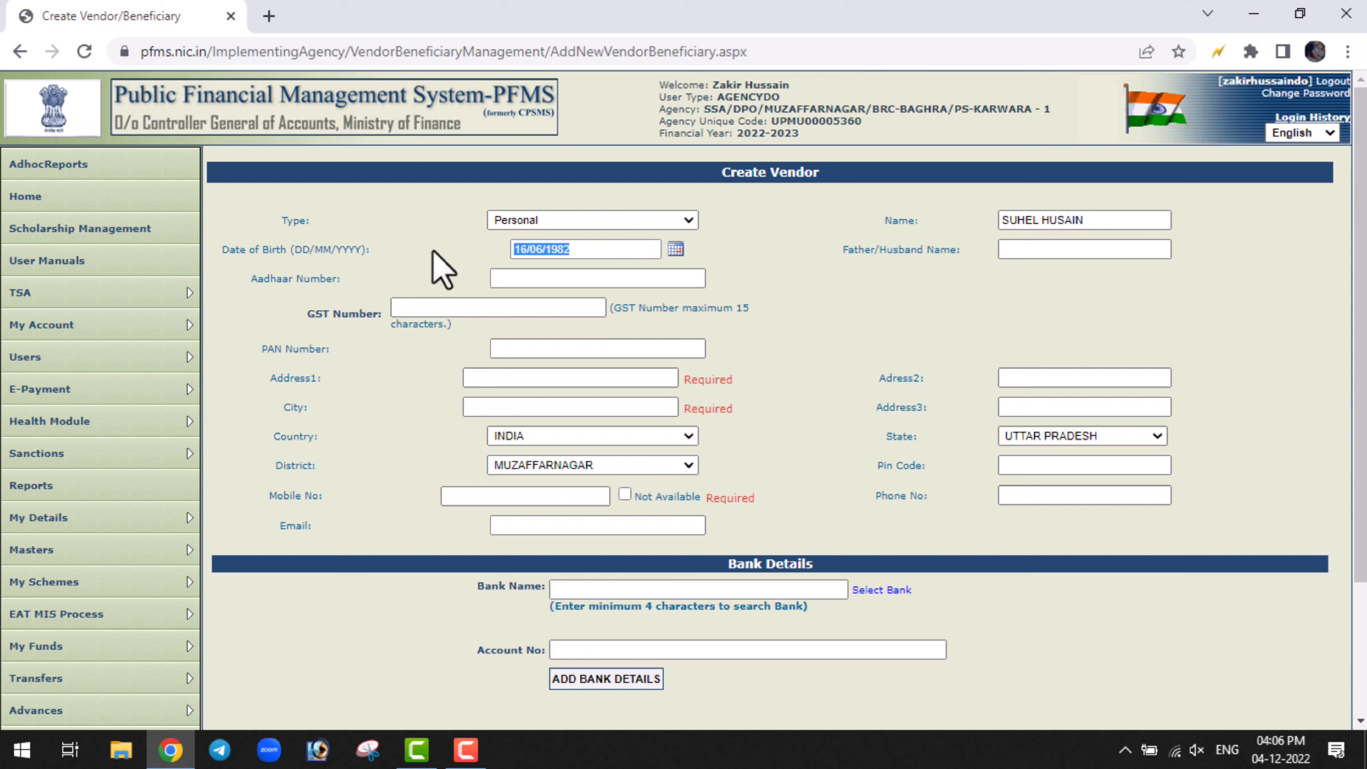
pyautogui.press('BackSpace')
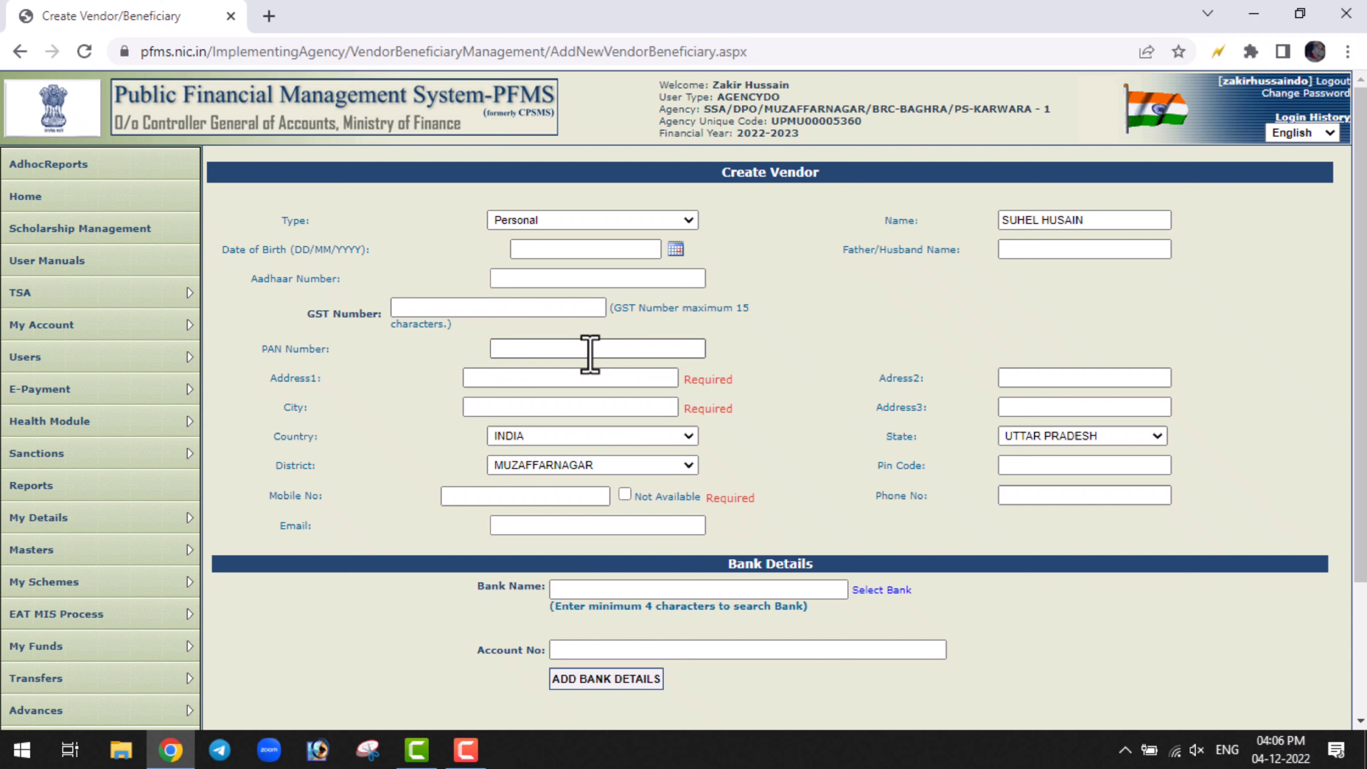
pyautogui.click(573, 373)
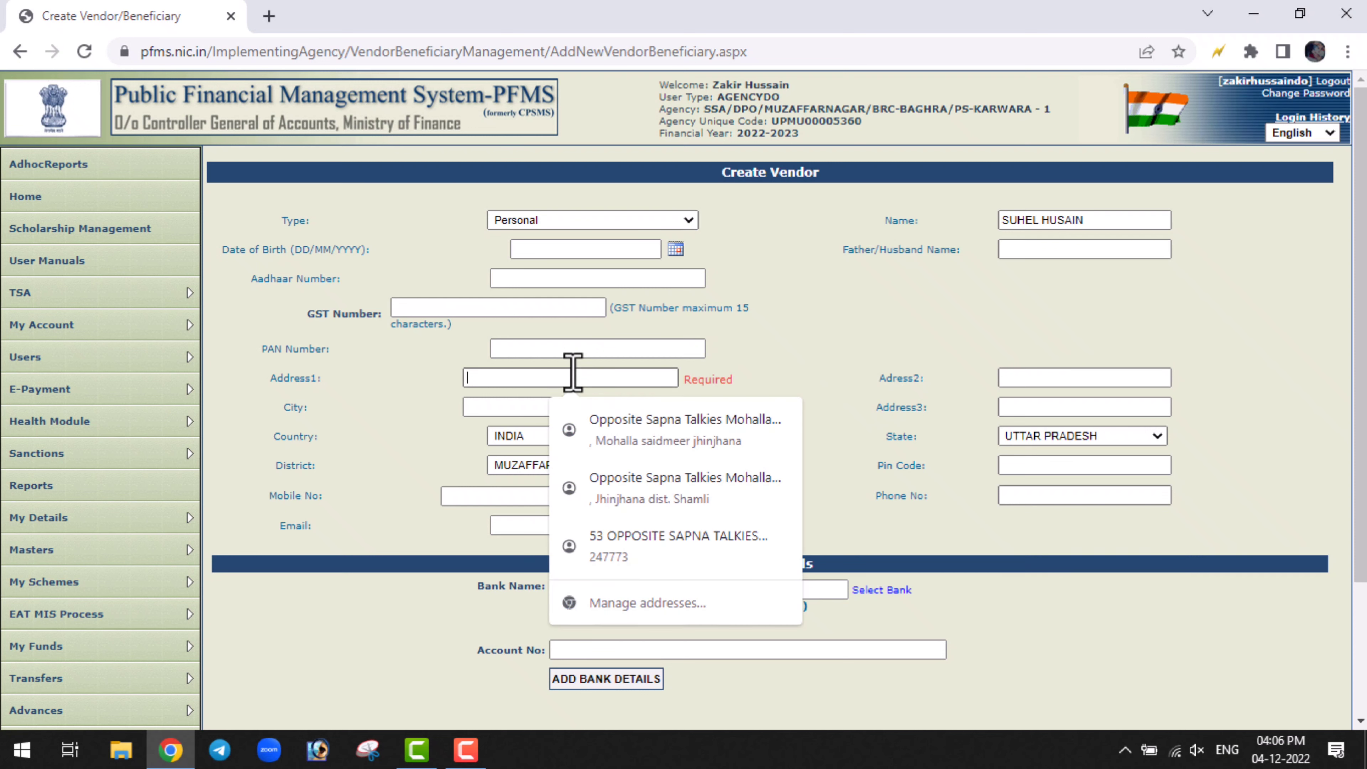
pyautogui.write('nAl')
pyautogui.press('BackSpace')
pyautogui.press('BackSpace')
pyautogui.press('BackSpace')
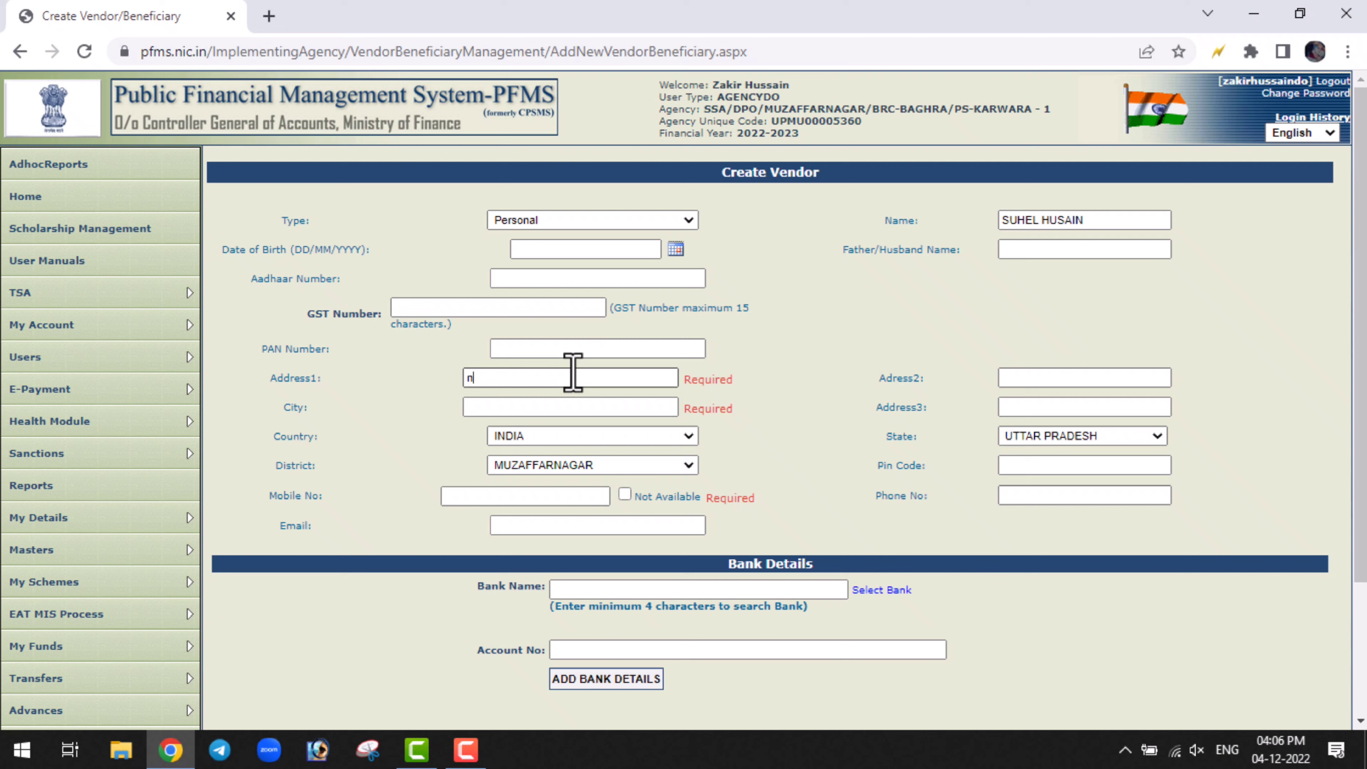
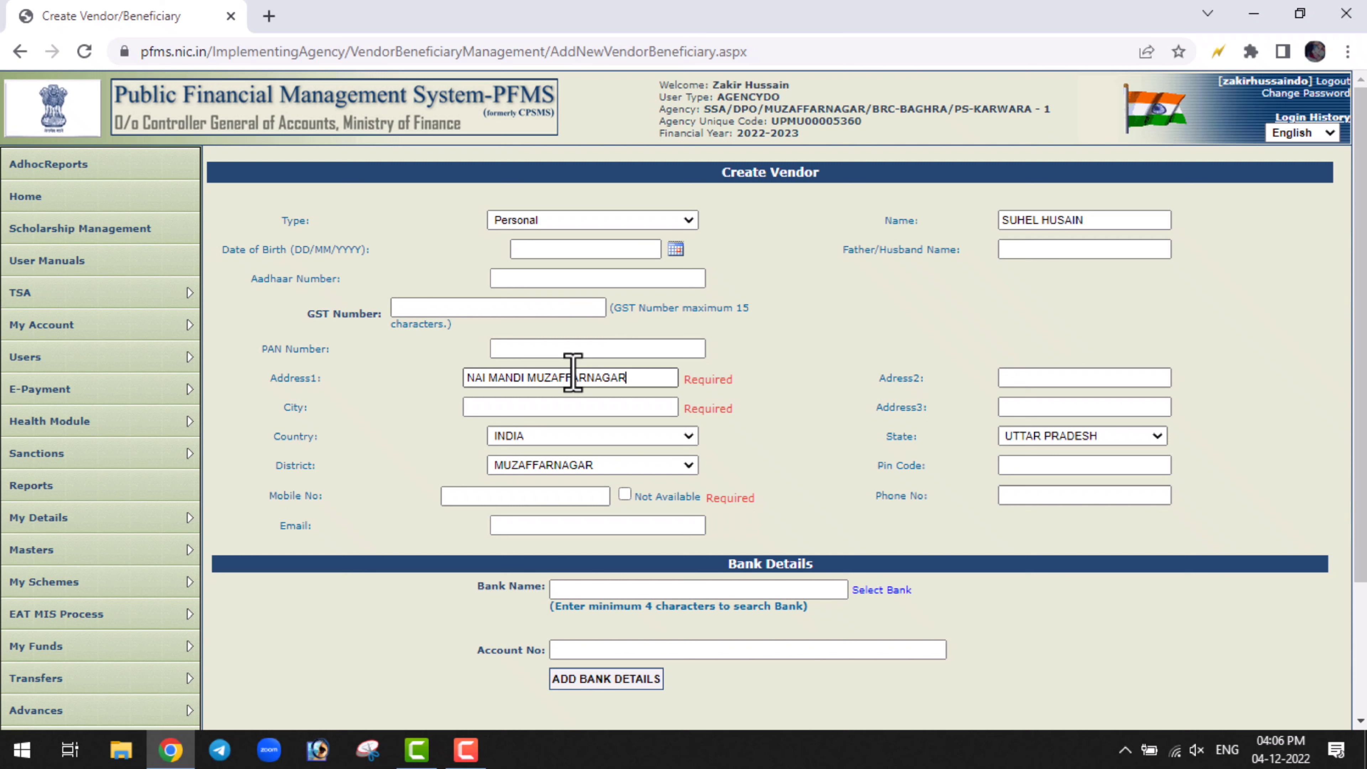
pyautogui.click(580, 408)
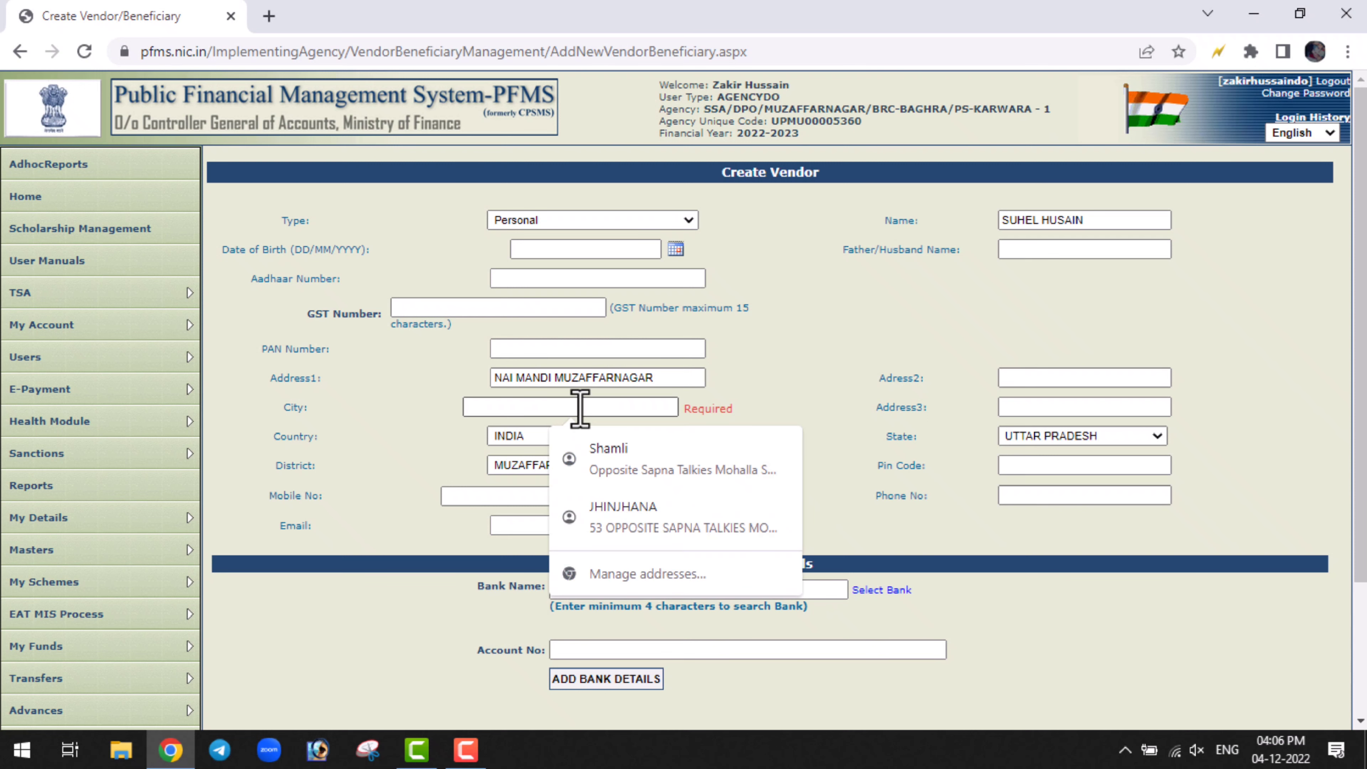
pyautogui.write('MUZAFFARNA')
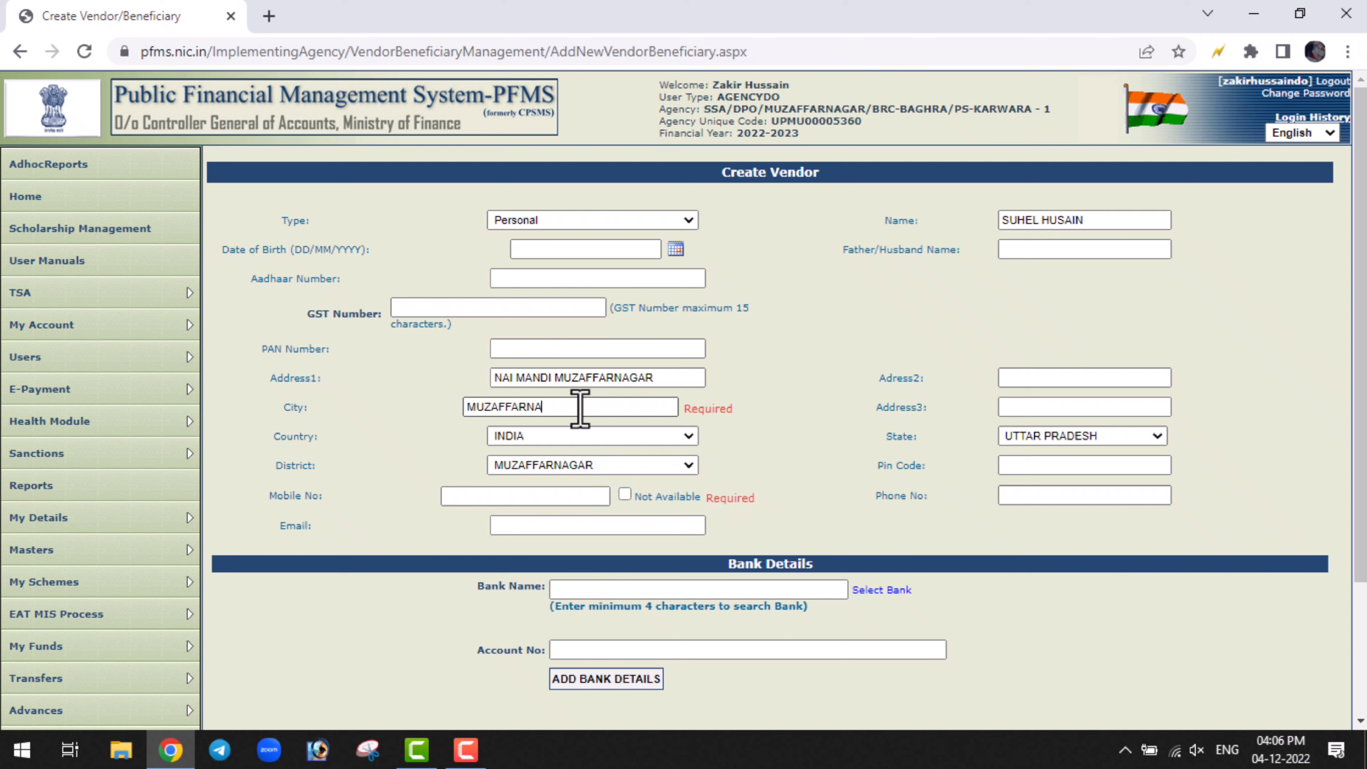
pyautogui.write('GAR')
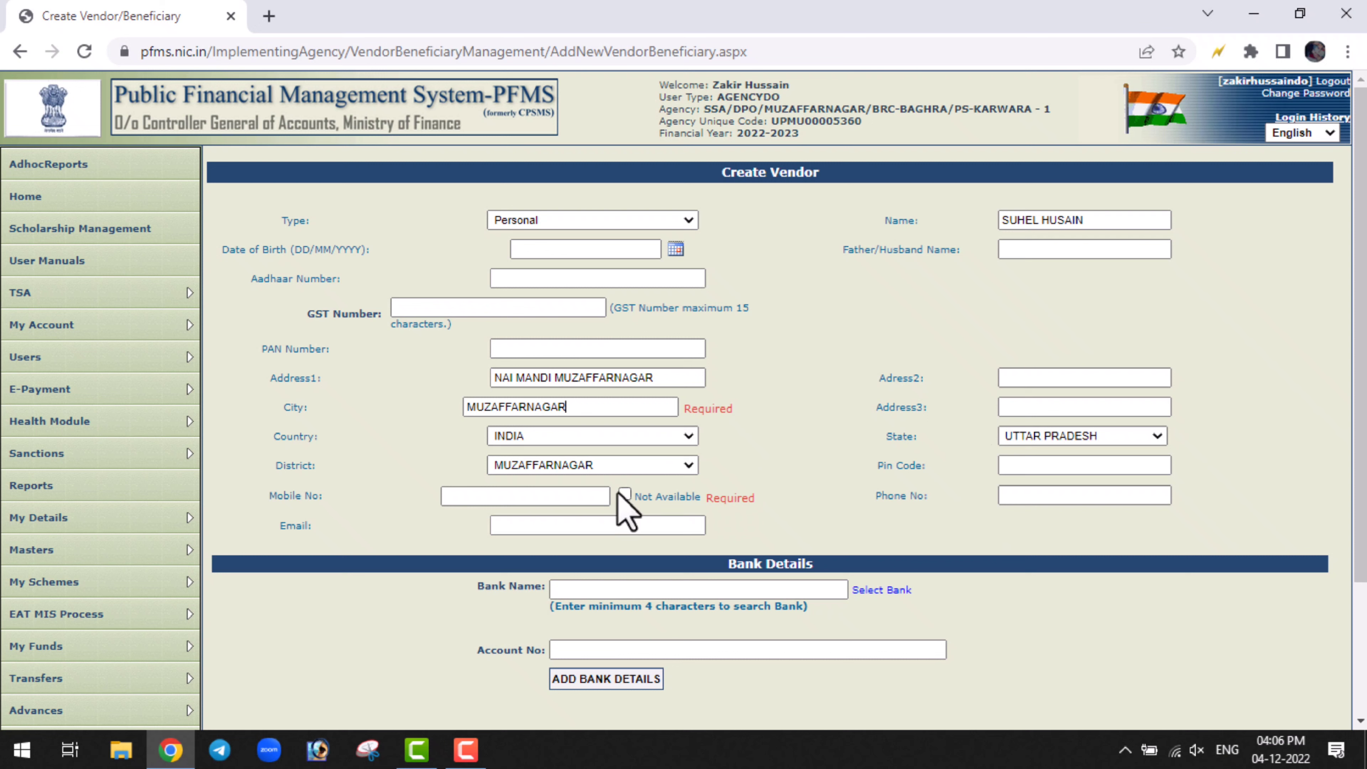
# Enter the vendor's mobile number, correcting its leading digits, and the pin code
pyautogui.click(554, 497)
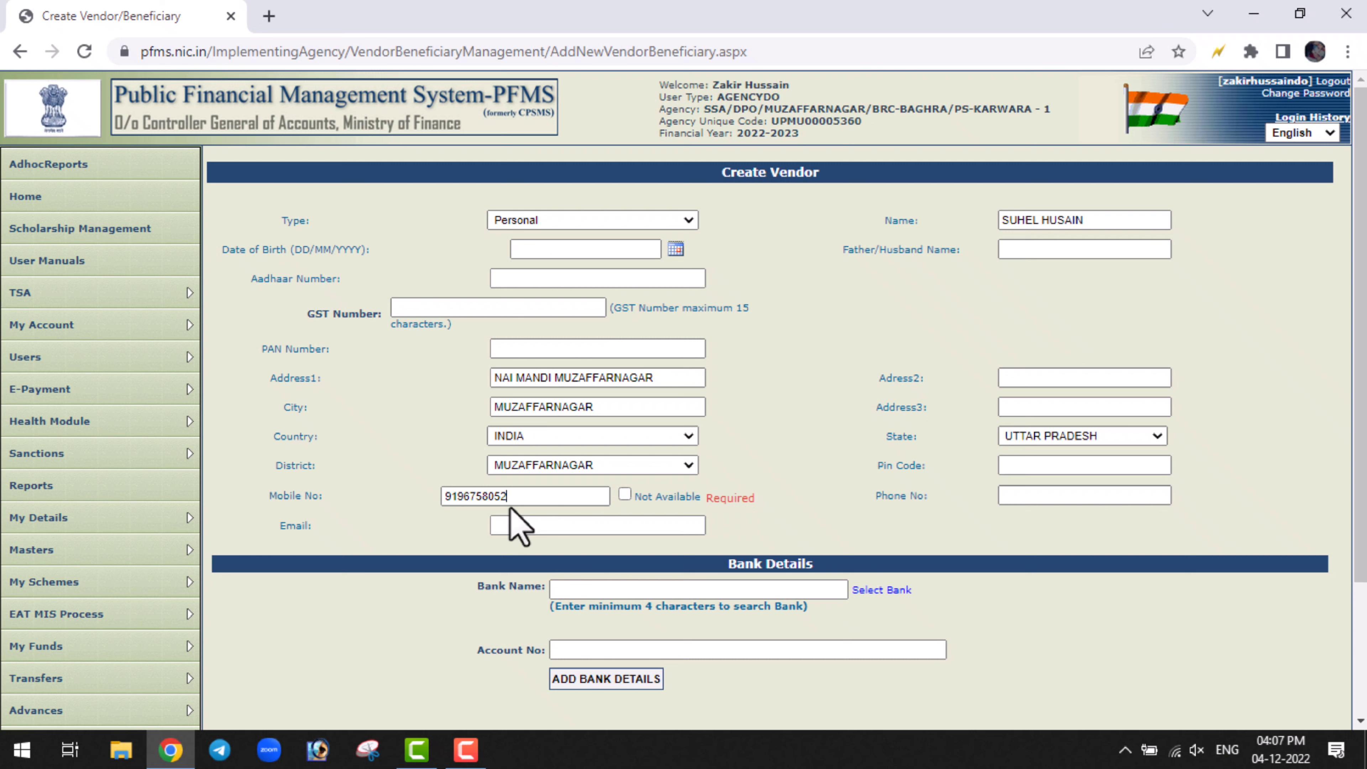
pyautogui.moveTo(457, 494); pyautogui.dragTo(438, 493)
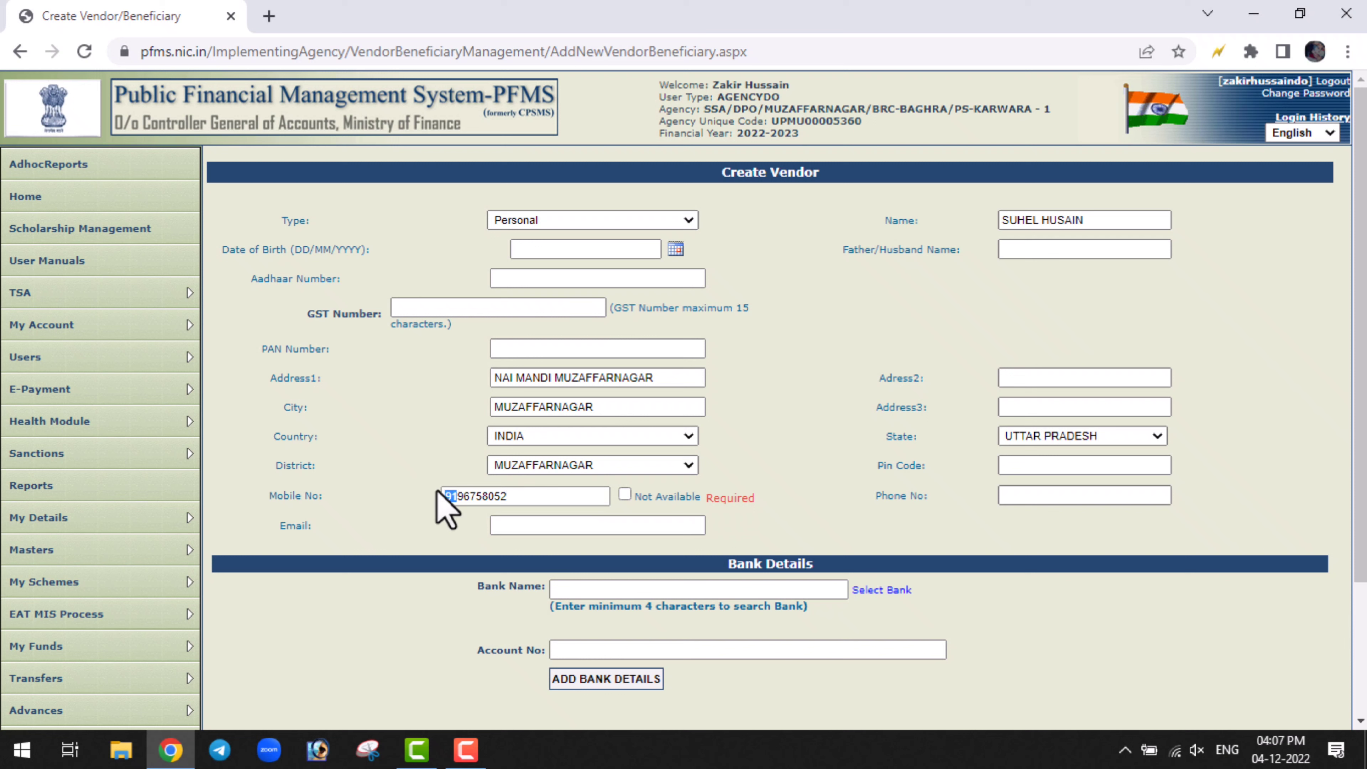
pyautogui.press('BackSpace')
pyautogui.click(545, 499)
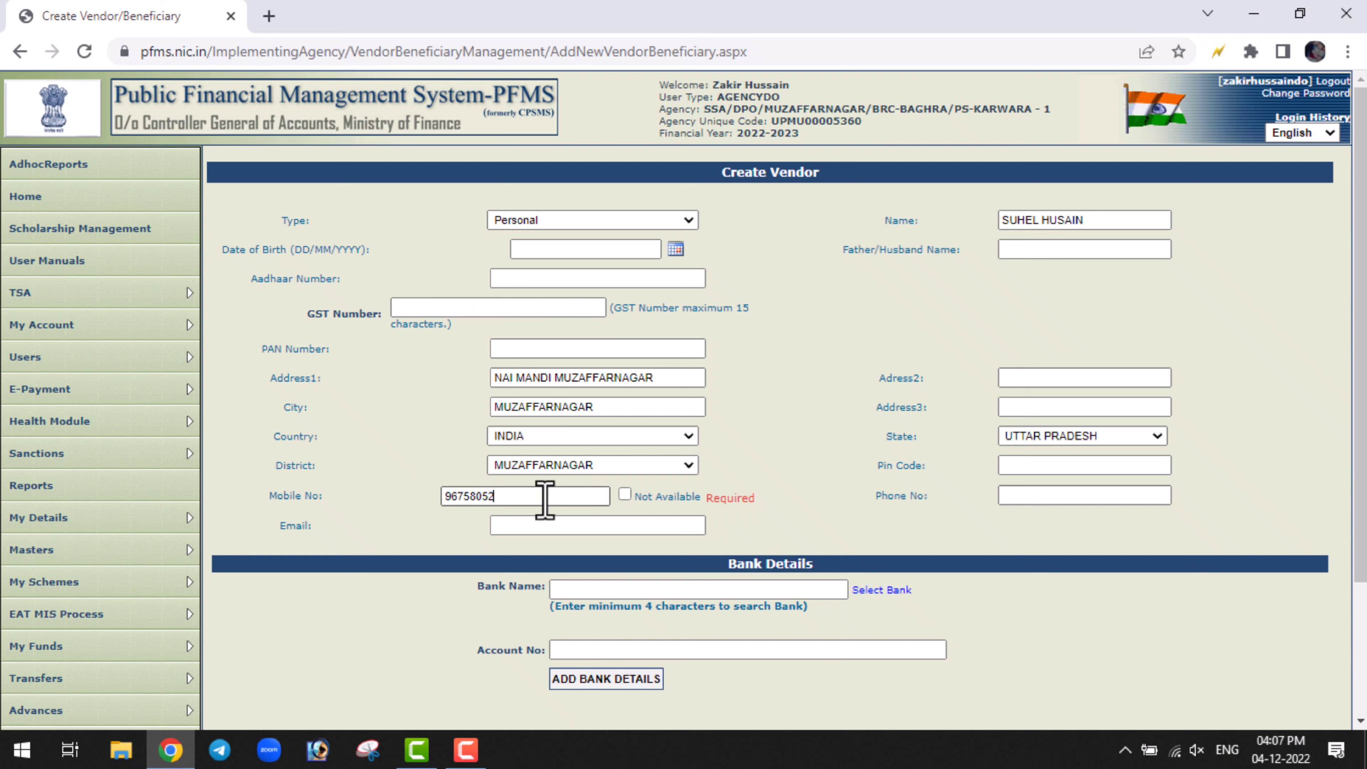
pyautogui.write('07')
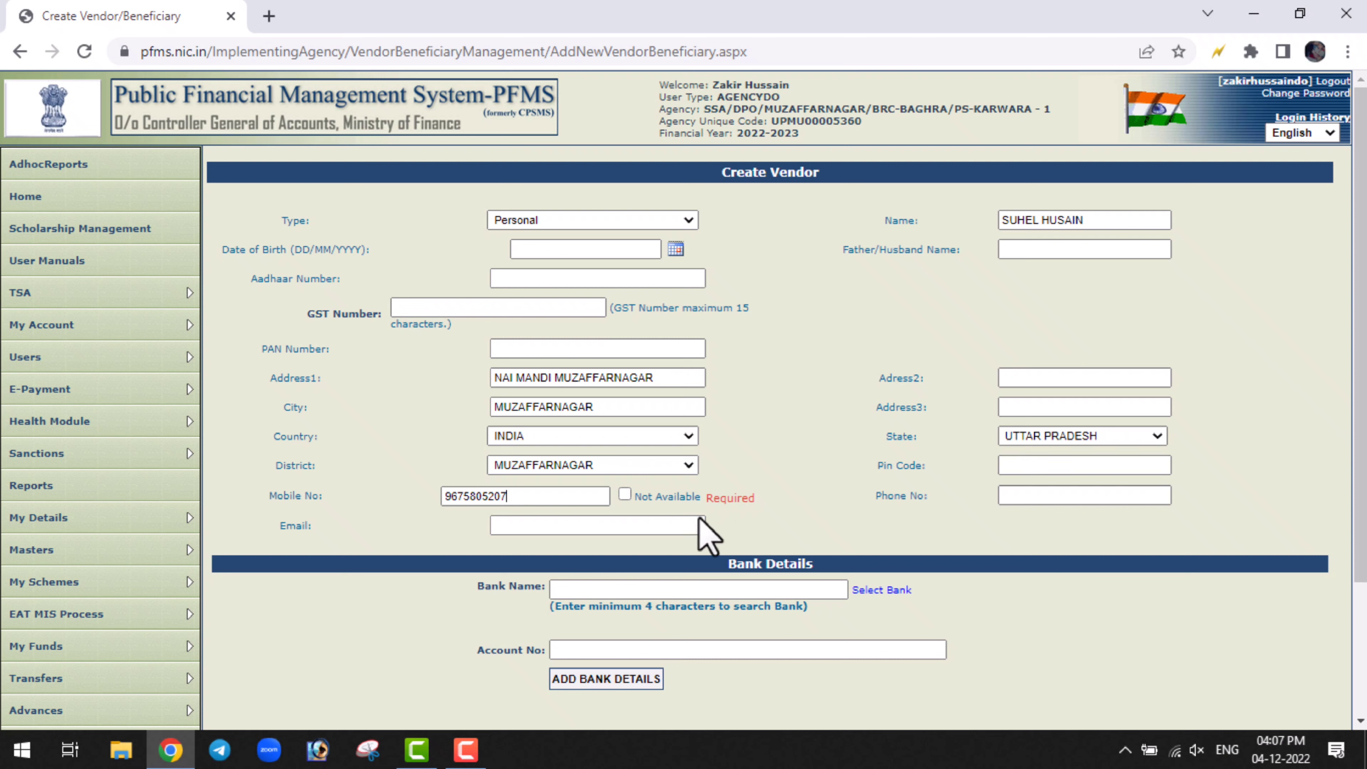
pyautogui.click(1038, 466)
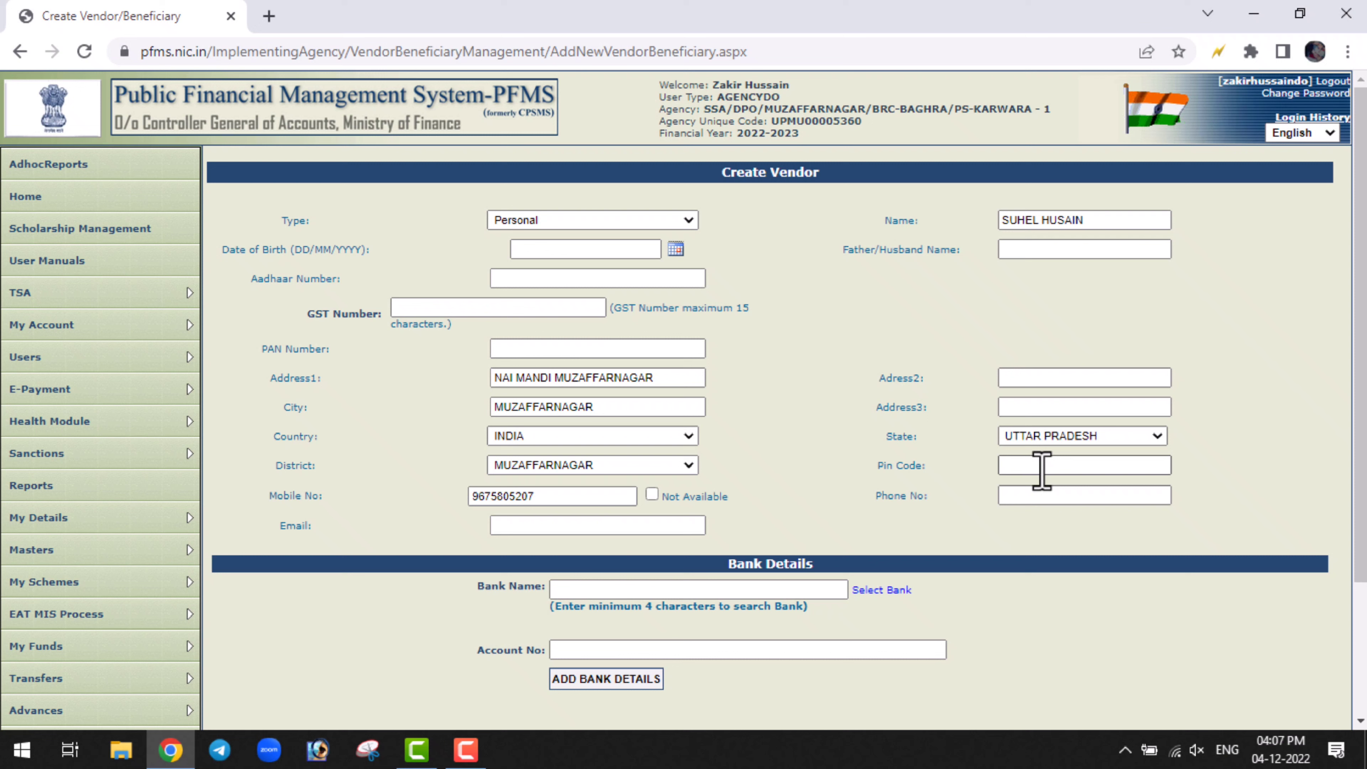
pyautogui.write('251001')
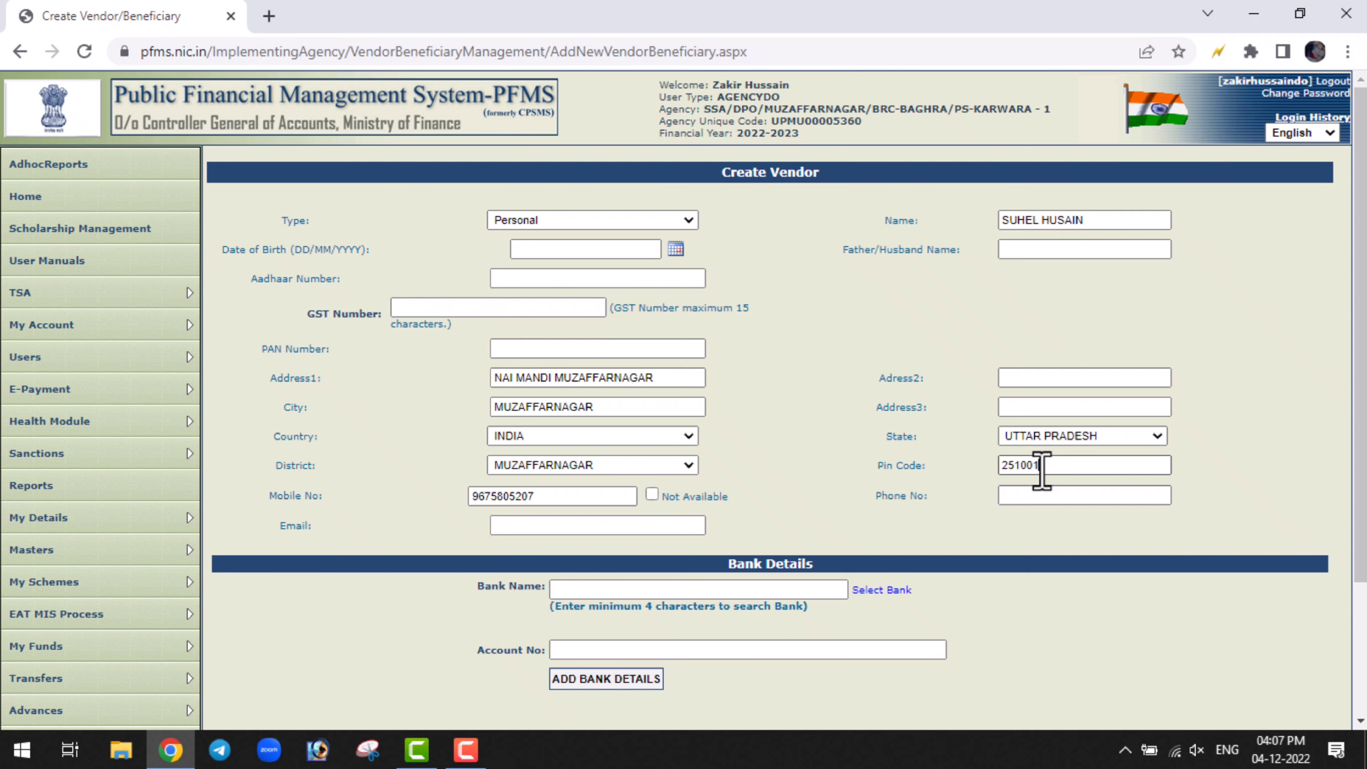
pyautogui.scroll(-2, 946, 488)
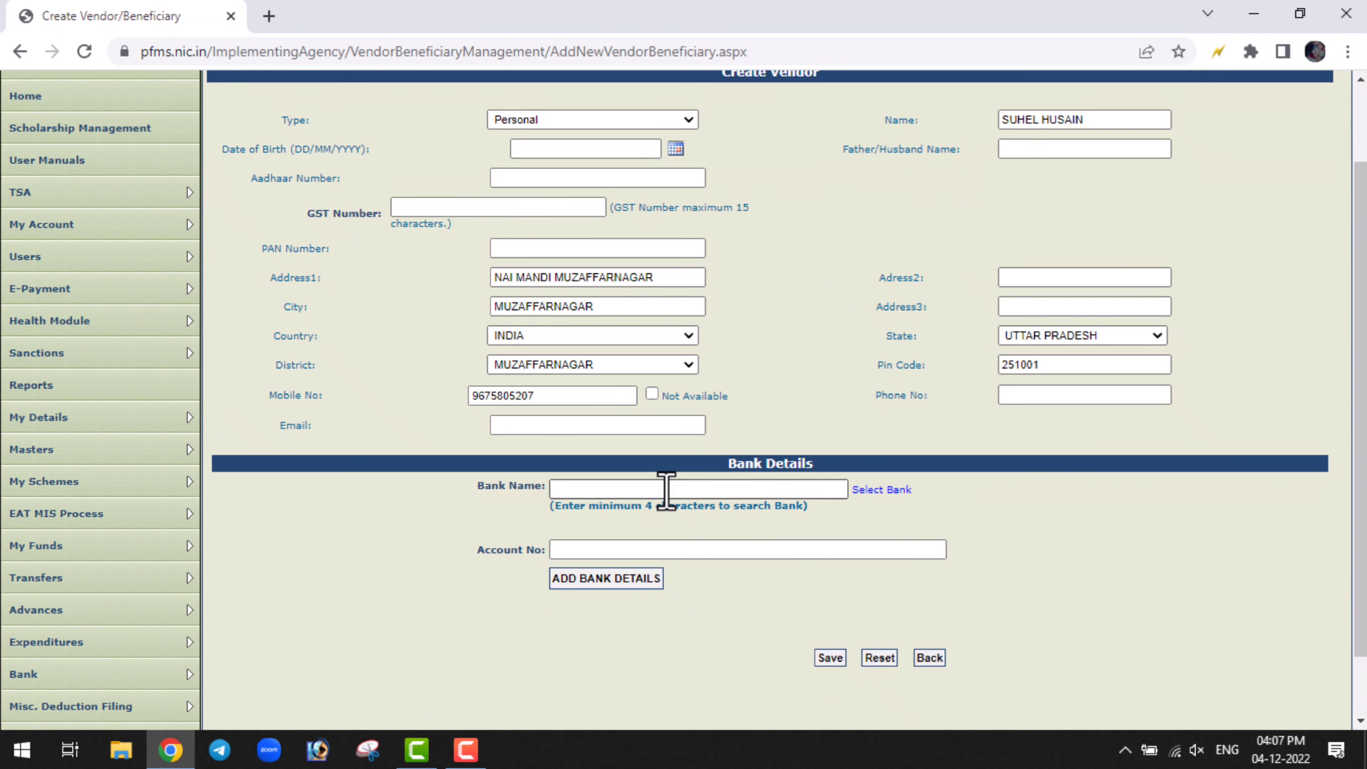
# Search banks for HDFC and select HDFC BANK LTD (Y) as the vendor's bank
pyautogui.click(878, 491)
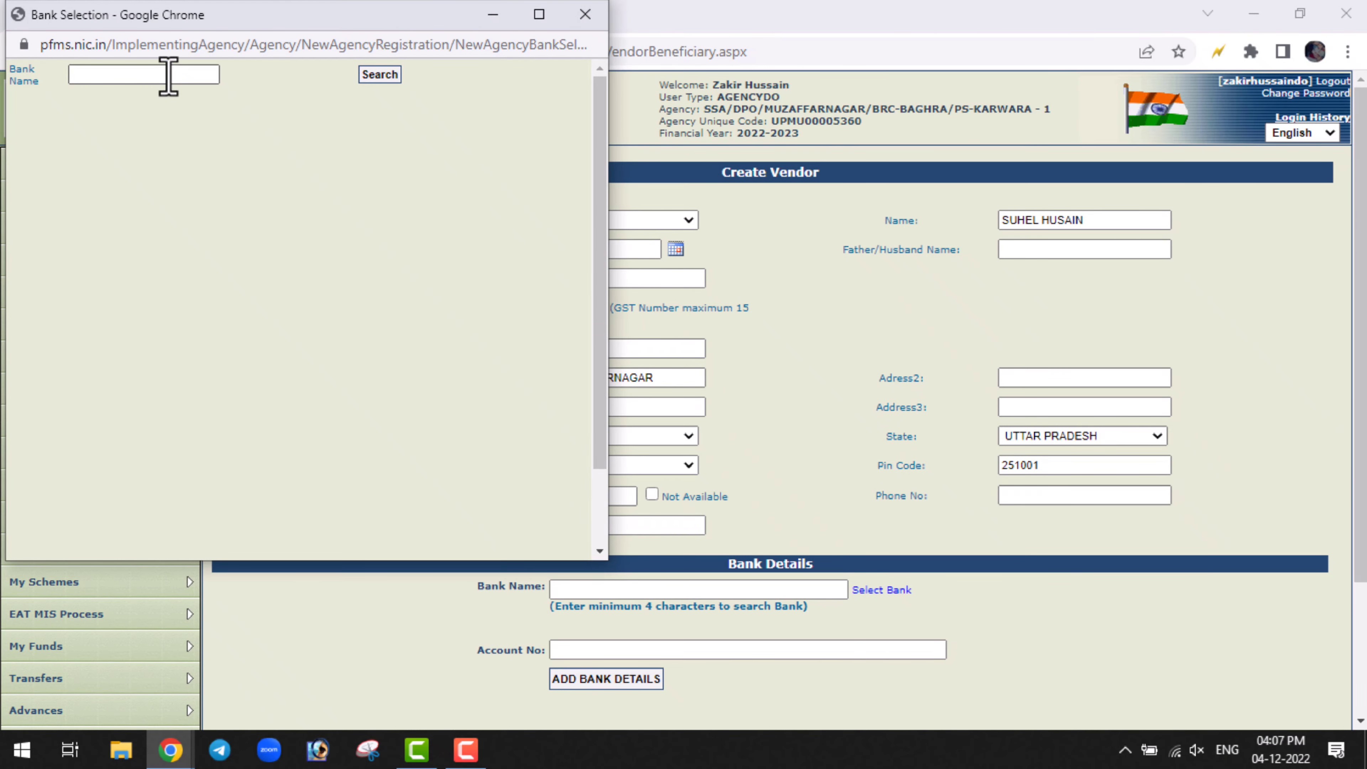
pyautogui.write('HDFC')
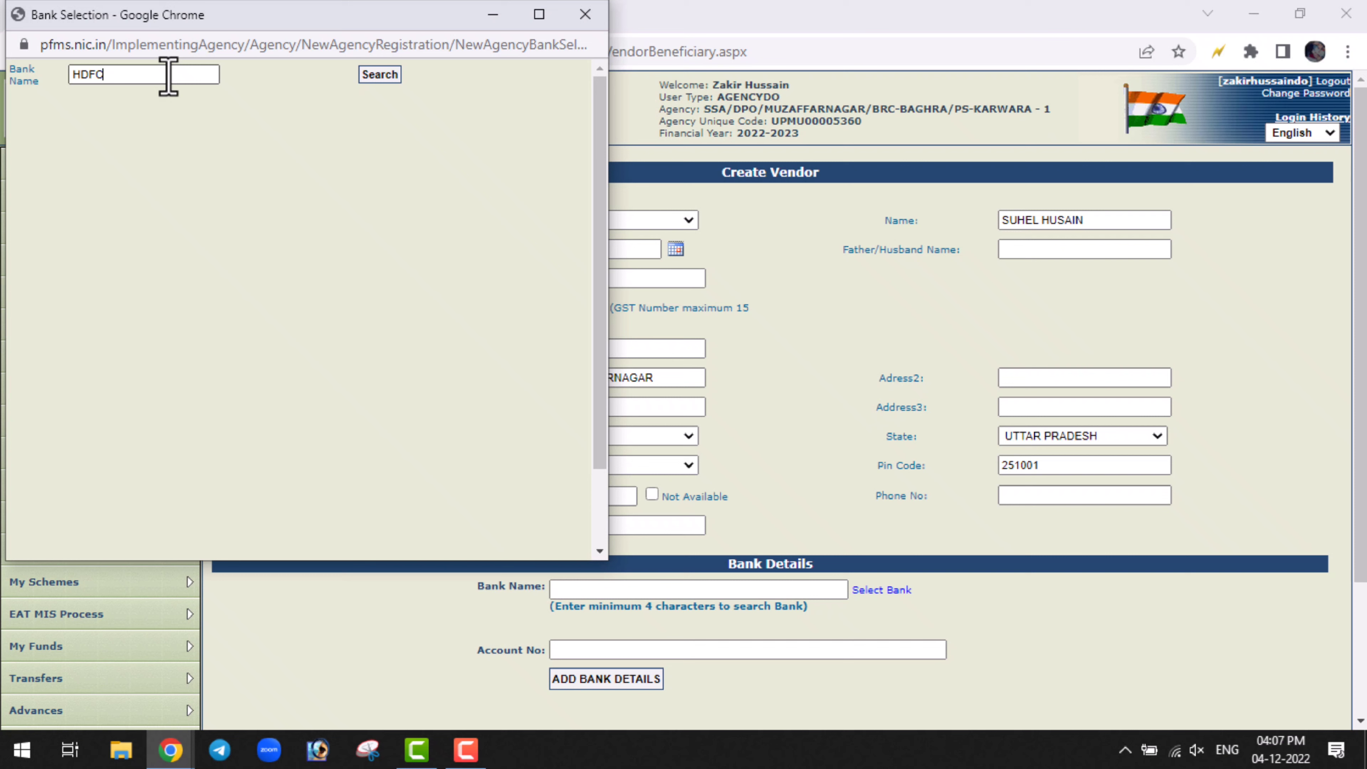
pyautogui.click(366, 76)
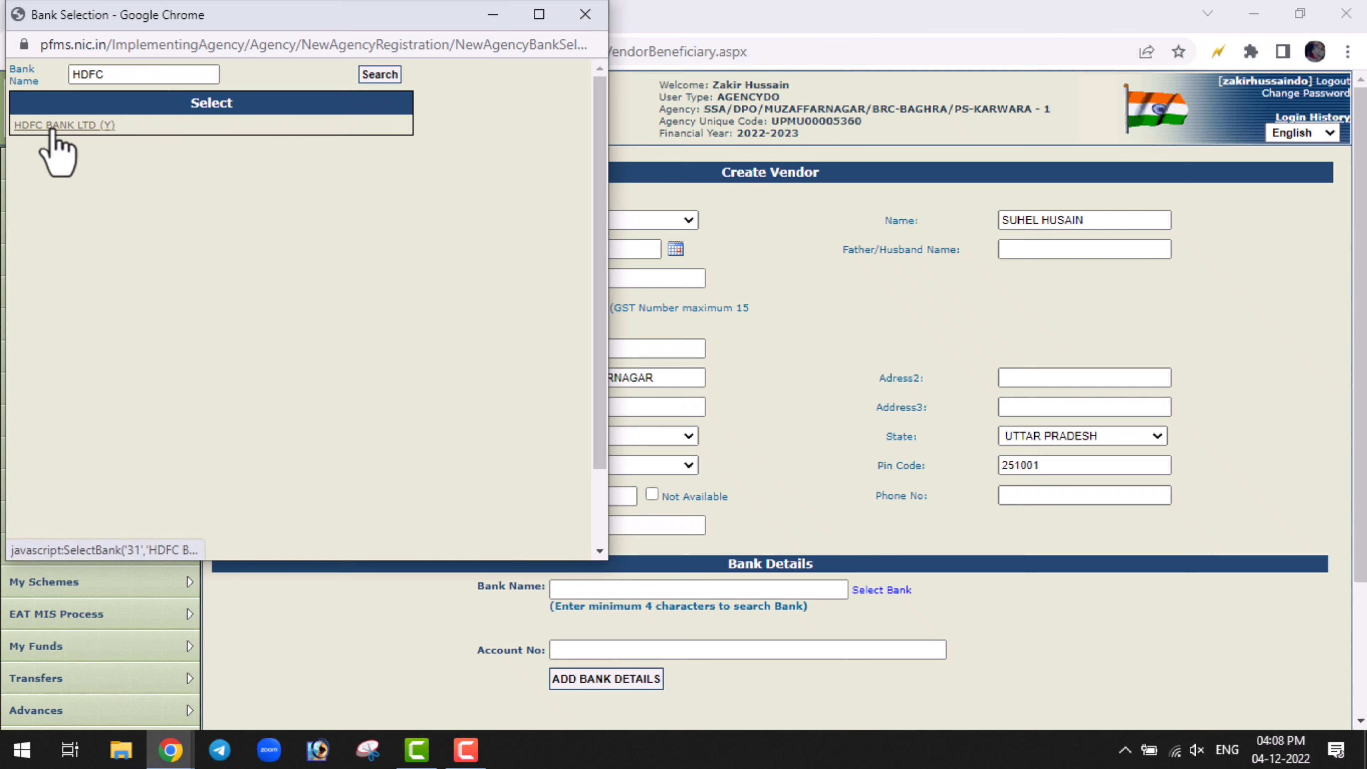
pyautogui.click(53, 128)
pyautogui.scroll(-3, 671, 579)
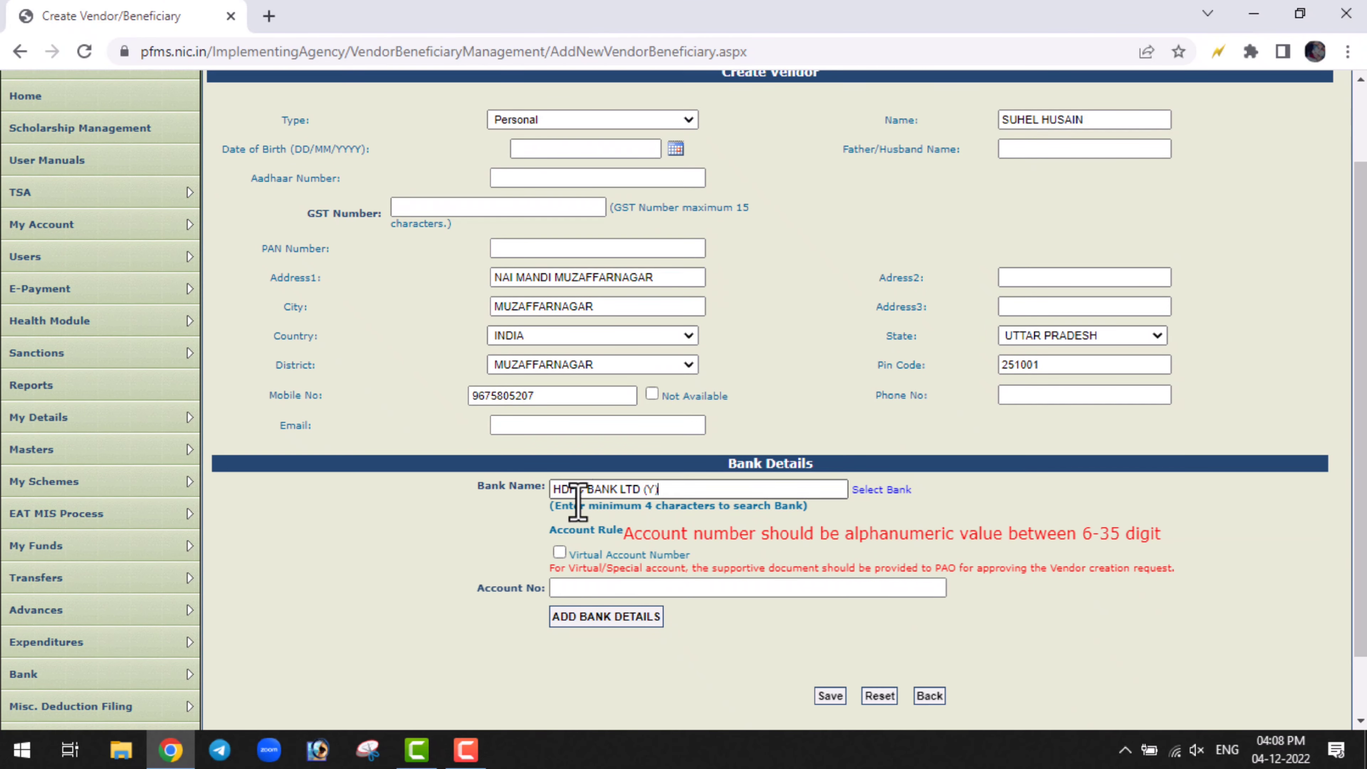
pyautogui.scroll(-2, 647, 510)
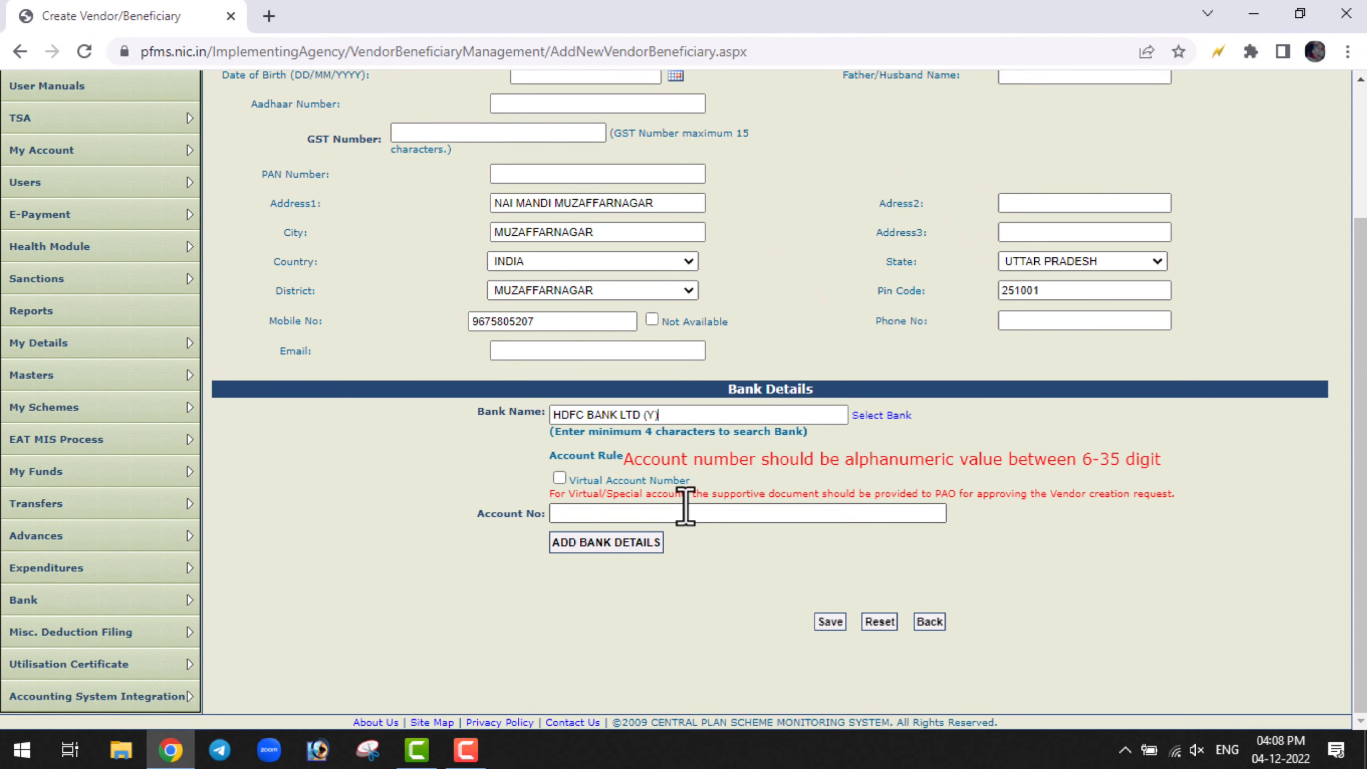
# Enter the vendor's bank account number and add it to the bank details
pyautogui.click(742, 515)
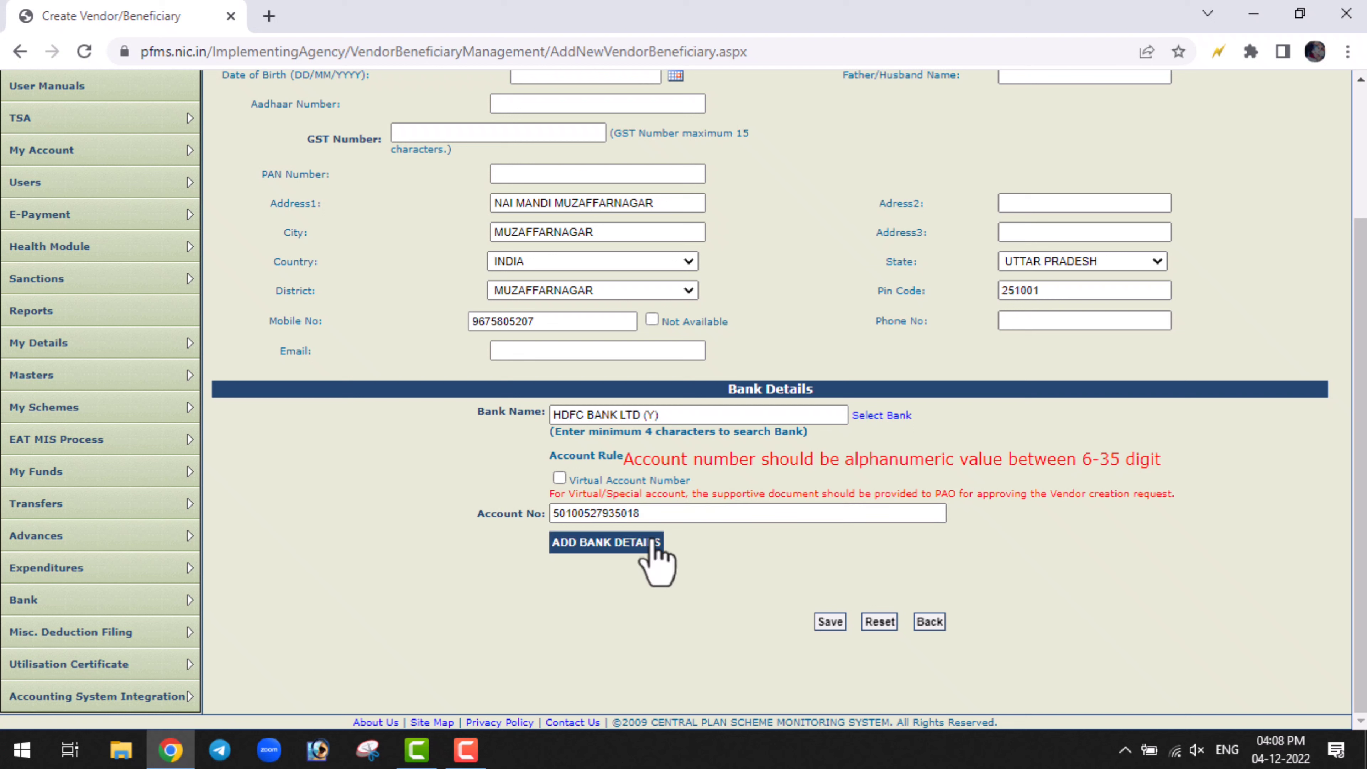
pyautogui.click(619, 544)
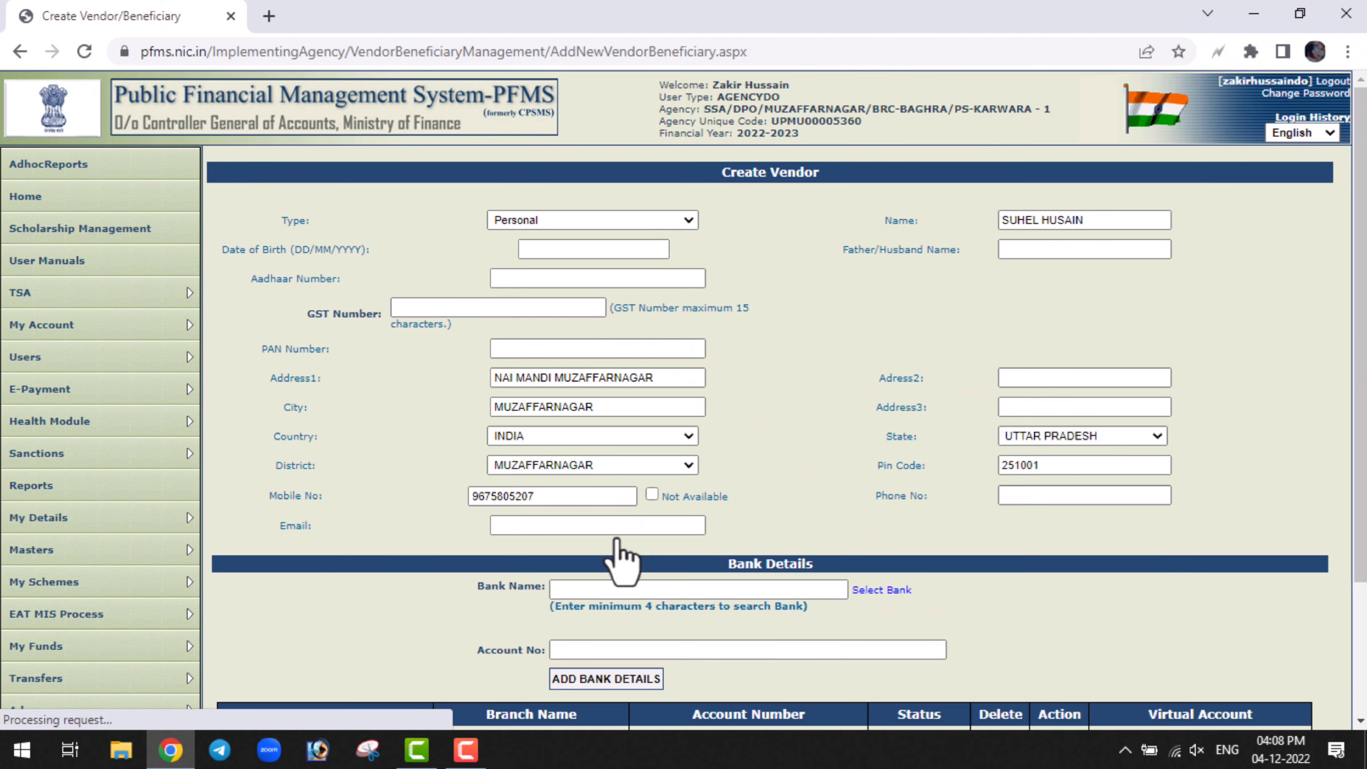
# Review the added HDFC BANK LTD (Y) row, highlighting its account number and Active status
pyautogui.scroll(-3, 619, 541)
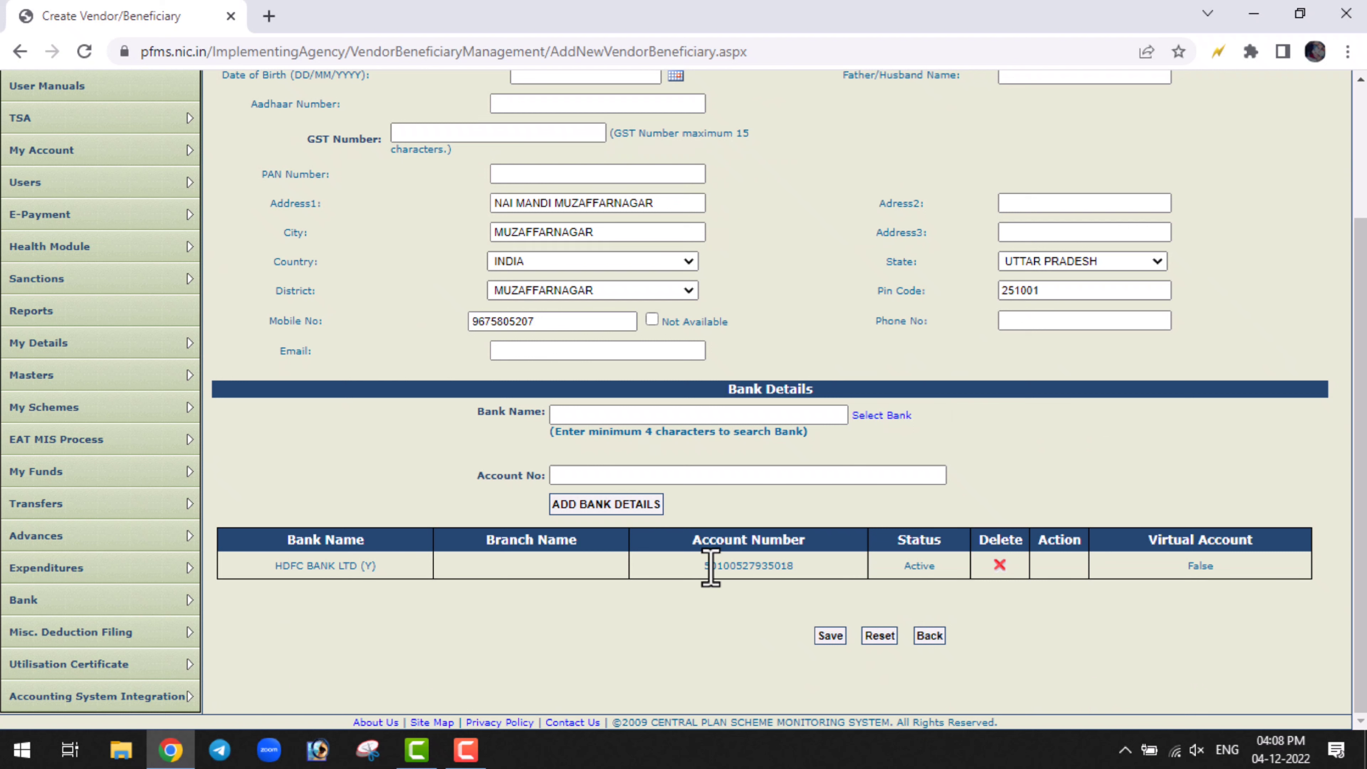
pyautogui.moveTo(703, 565); pyautogui.dragTo(794, 565)
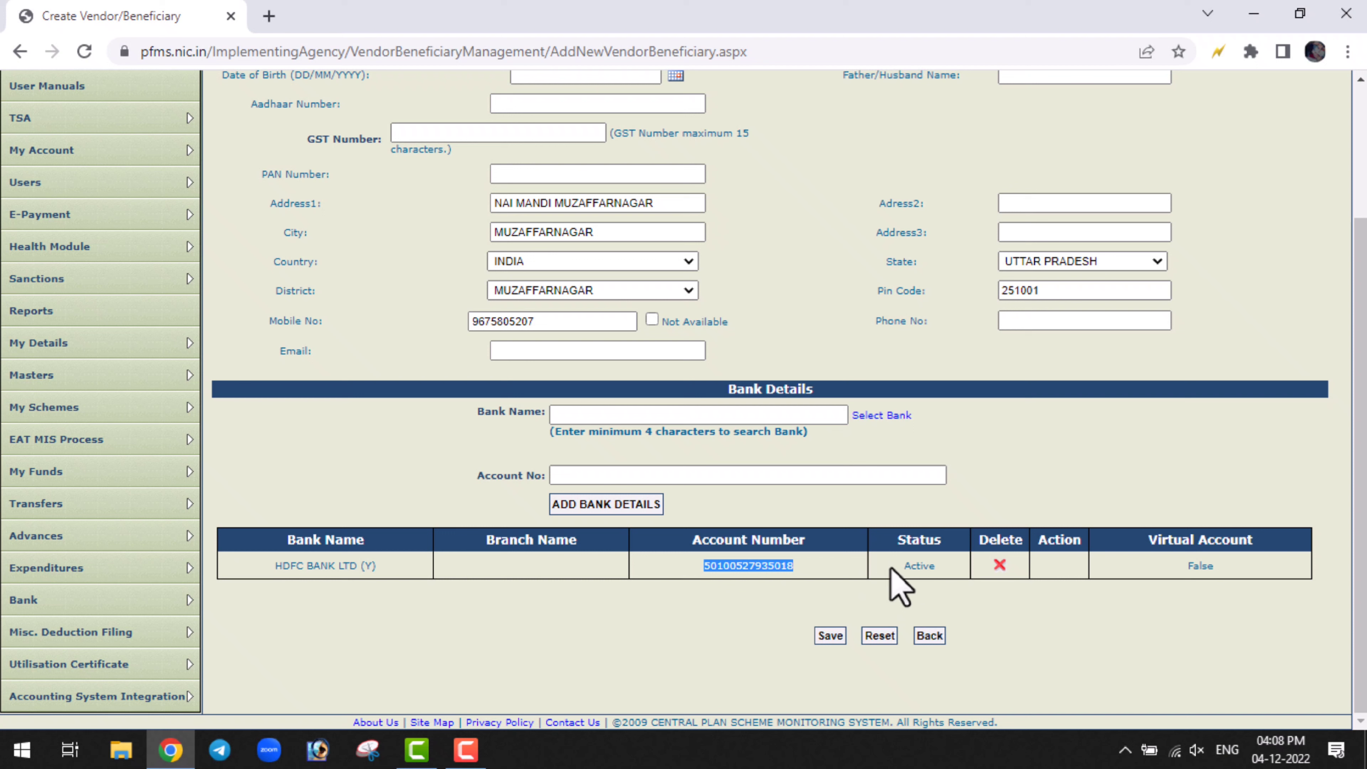
pyautogui.moveTo(897, 566); pyautogui.dragTo(947, 564)
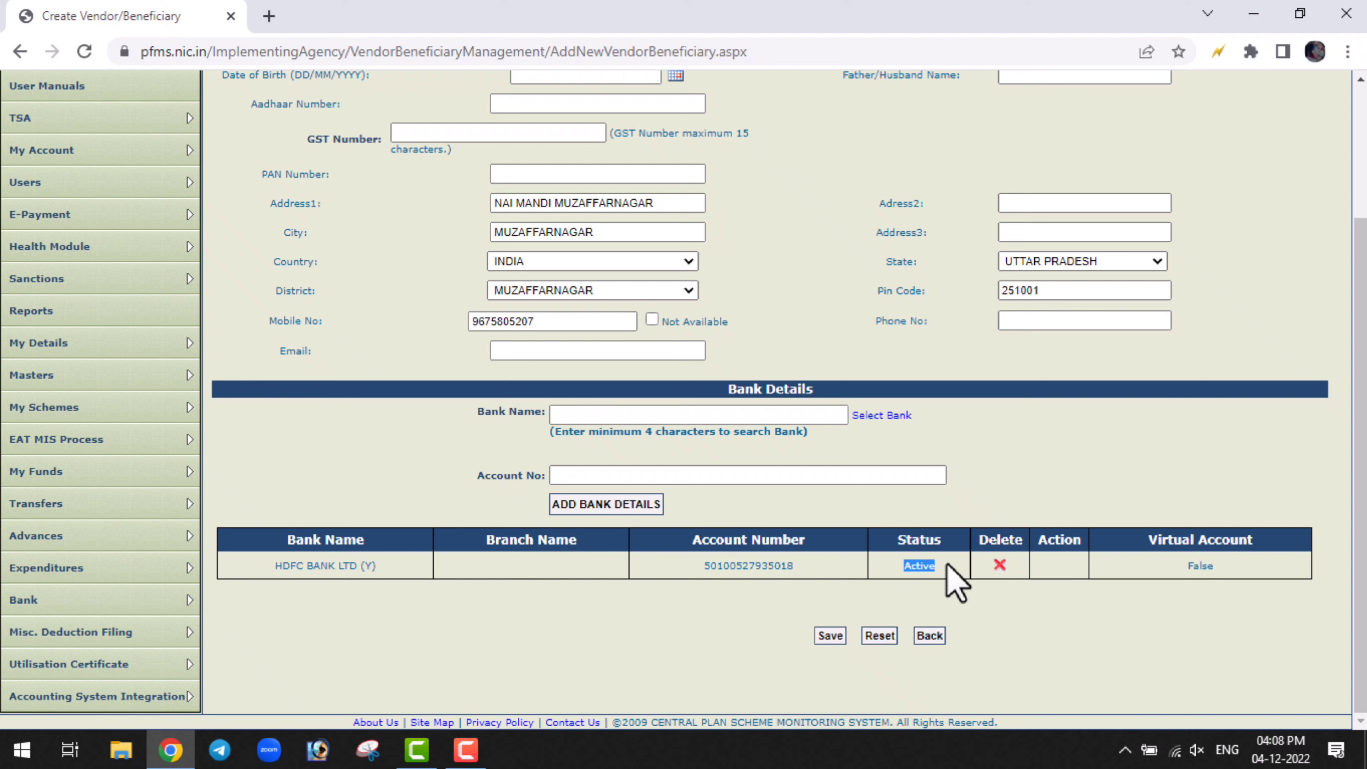
pyautogui.click(990, 629)
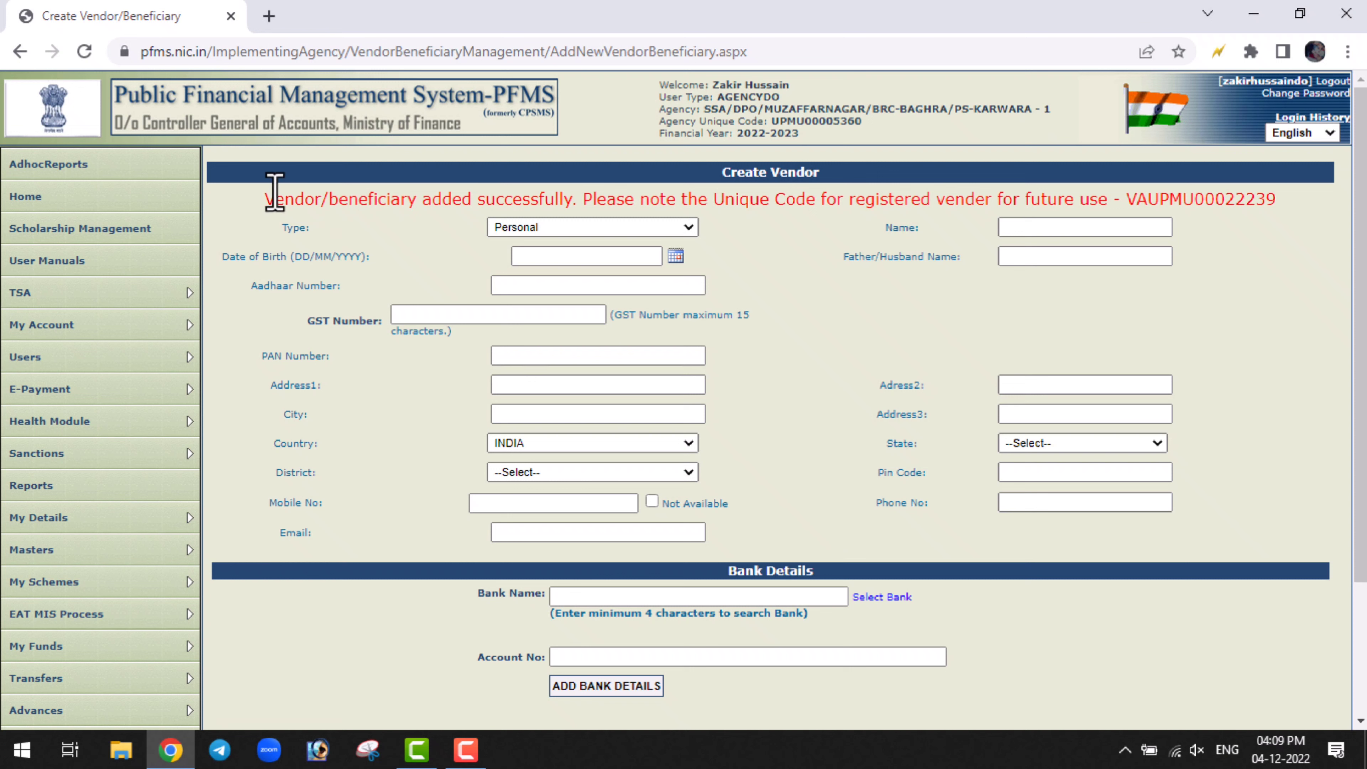
# Highlight the vendor-added success message and the new vendor's unique code
pyautogui.moveTo(266, 199); pyautogui.dragTo(1098, 201)
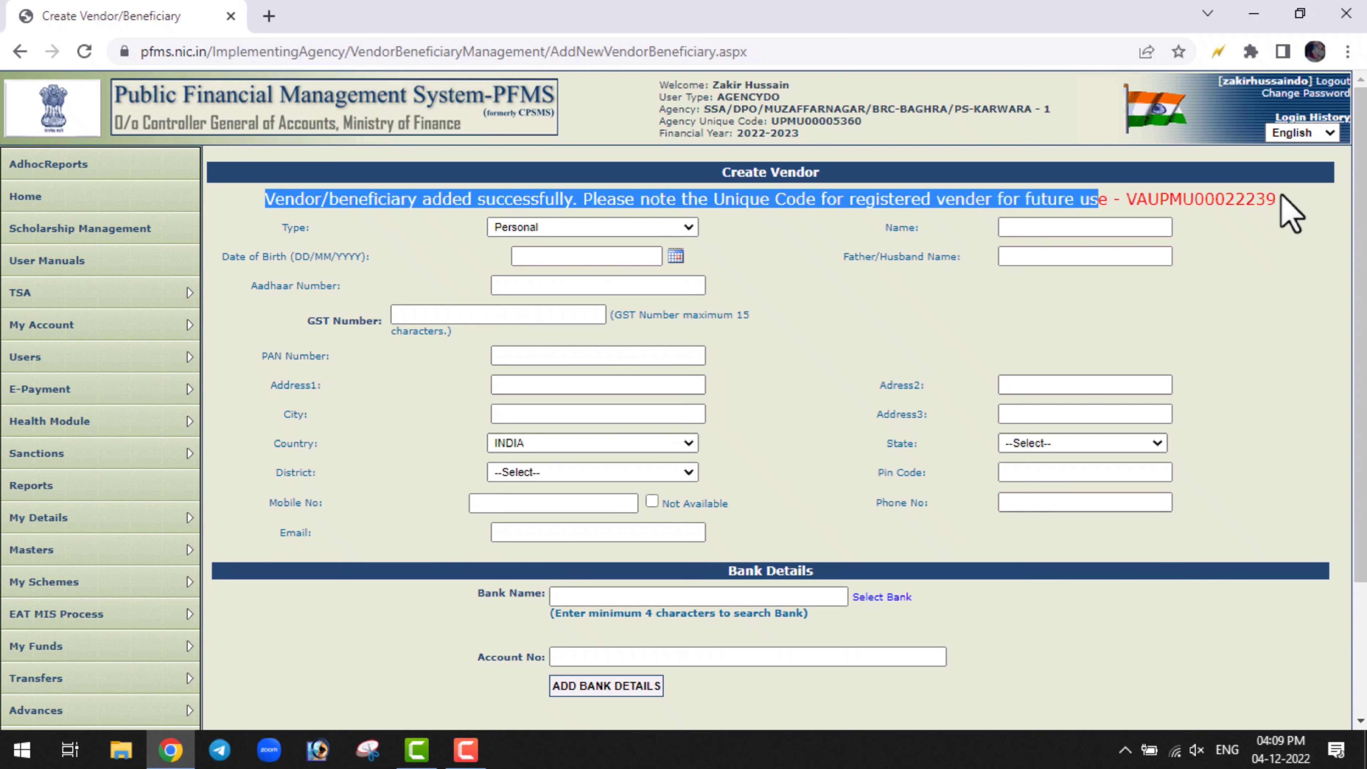
pyautogui.moveTo(1276, 199); pyautogui.dragTo(1137, 189)
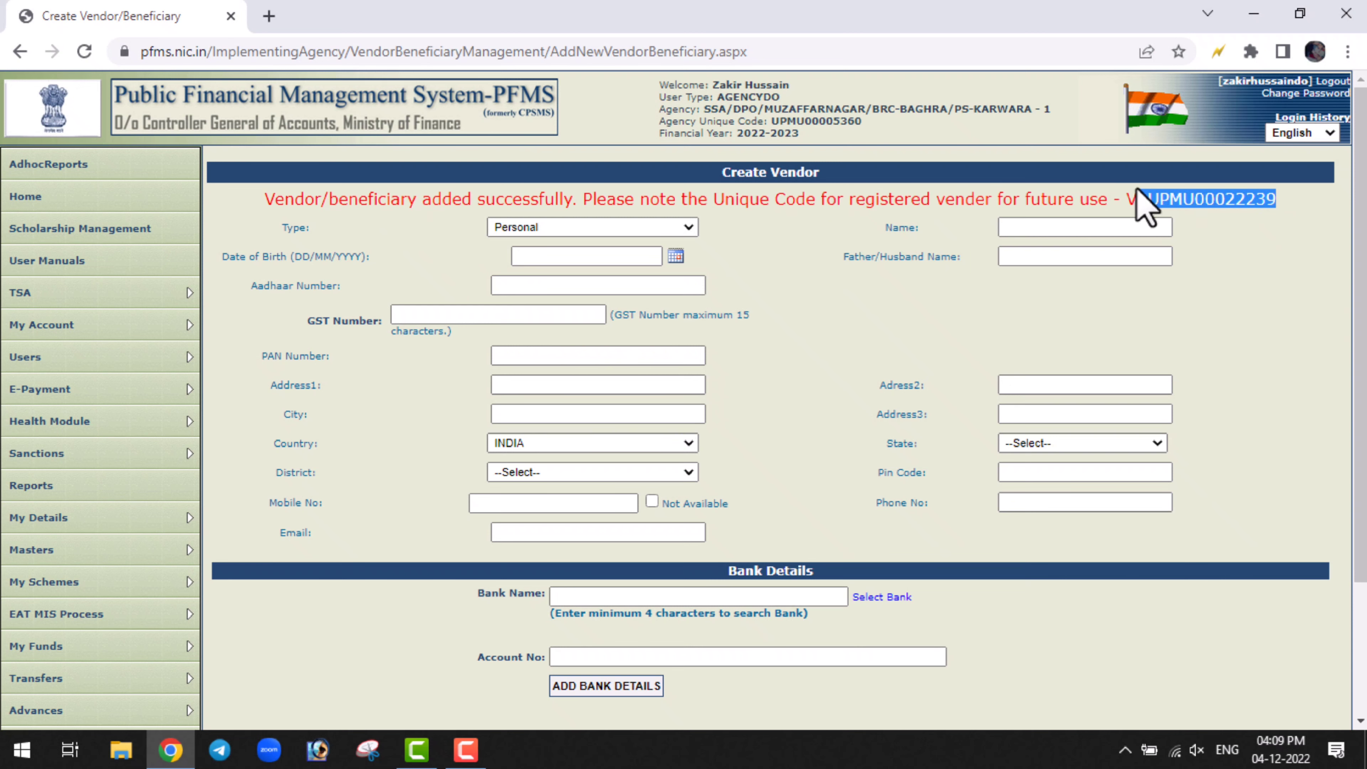
pyautogui.click(1251, 240)
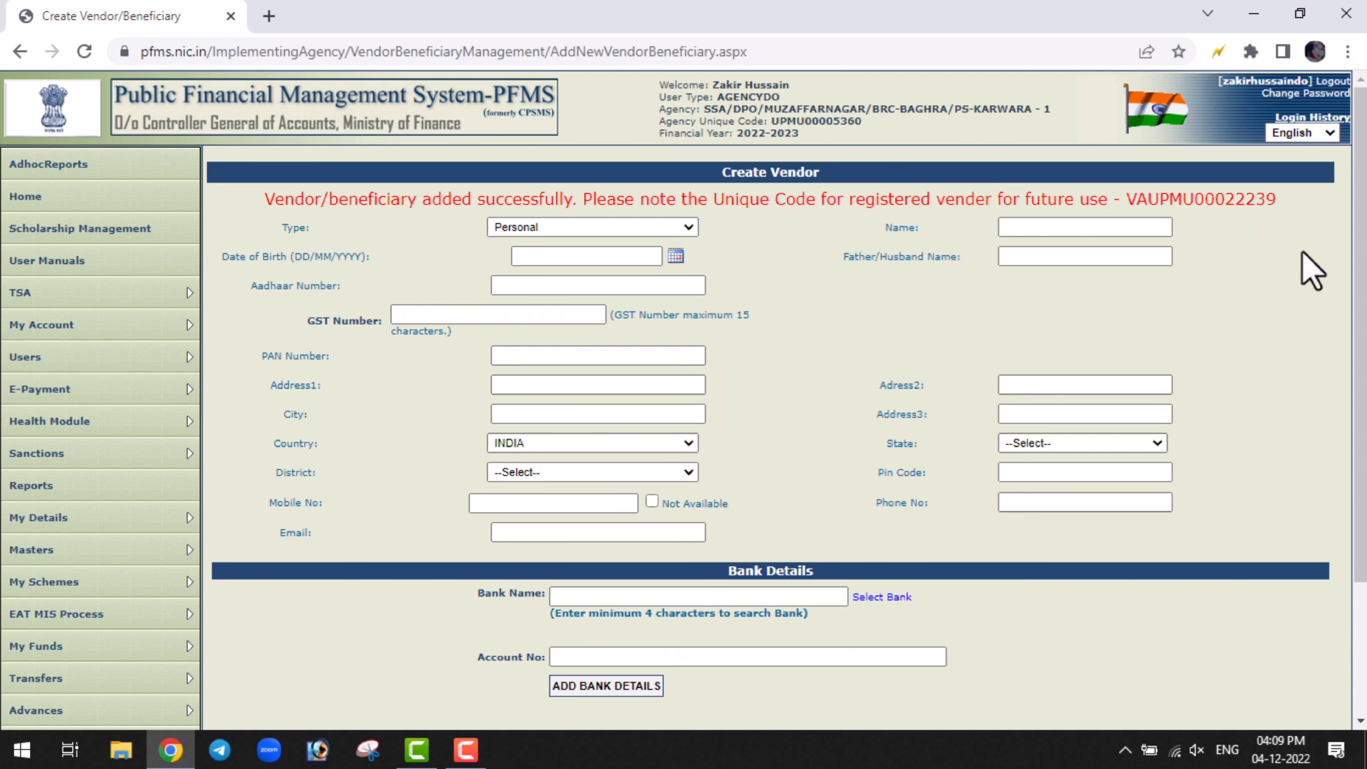
# Save the confirmation page as PDF 'Create Vendor_Beneficiary' on the Desktop
pyautogui.hotkey('ctrl', 'p')
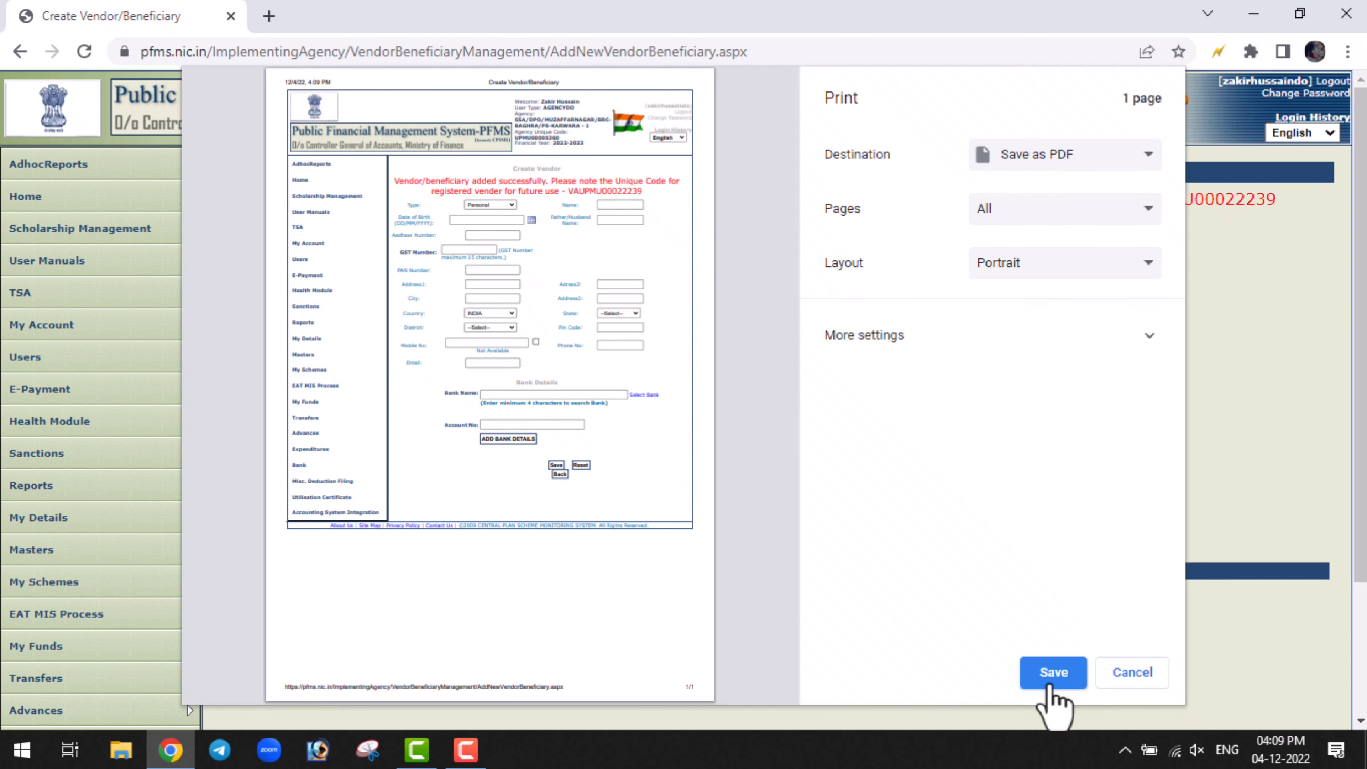
pyautogui.click(1053, 673)
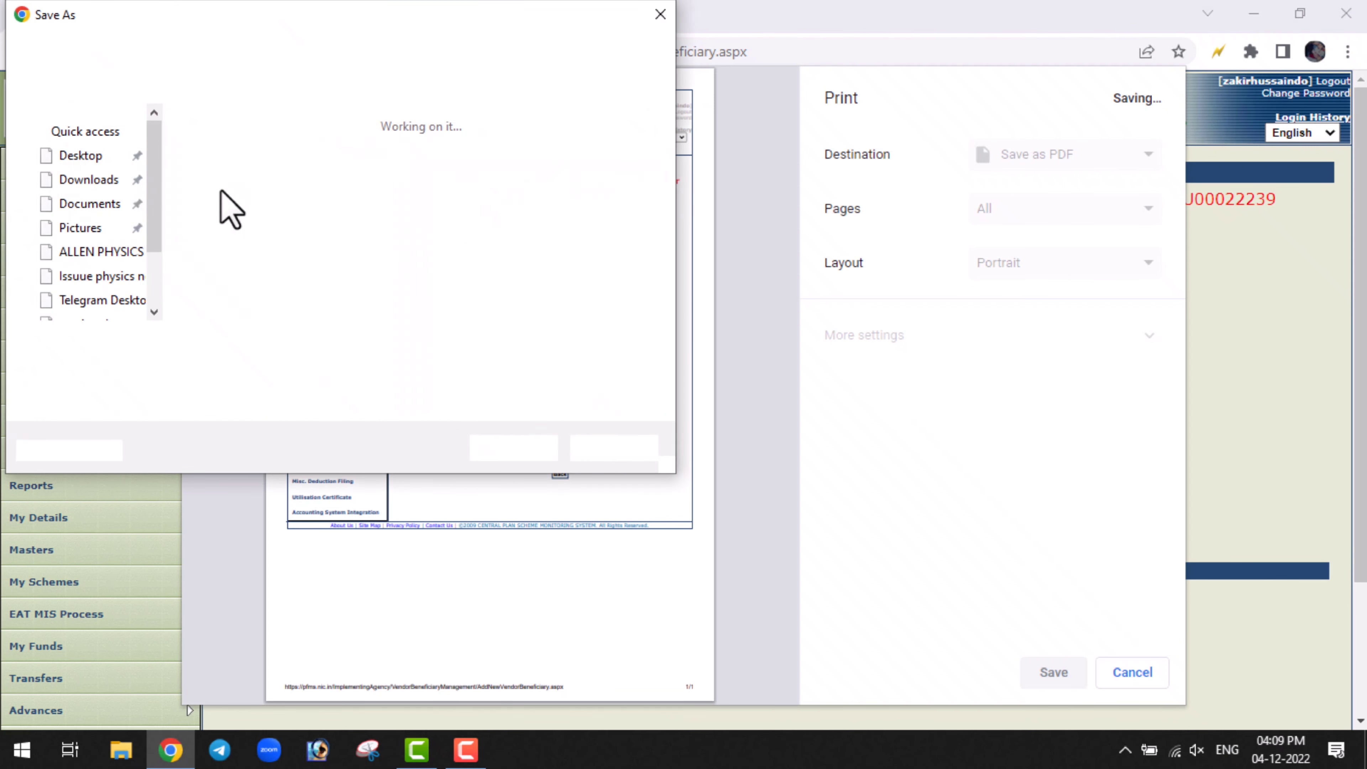
pyautogui.moveTo(157, 213); pyautogui.dragTo(146, 156)
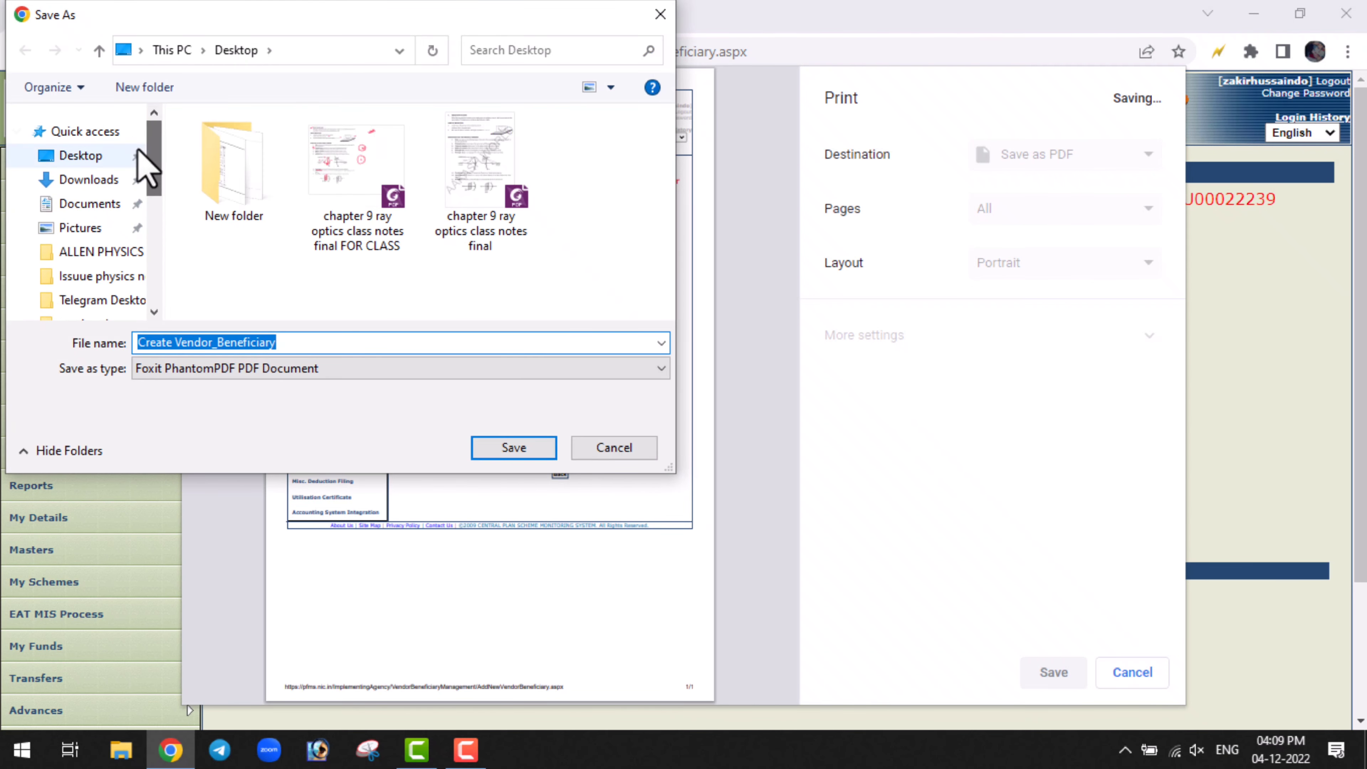
pyautogui.click(105, 156)
pyautogui.click(514, 447)
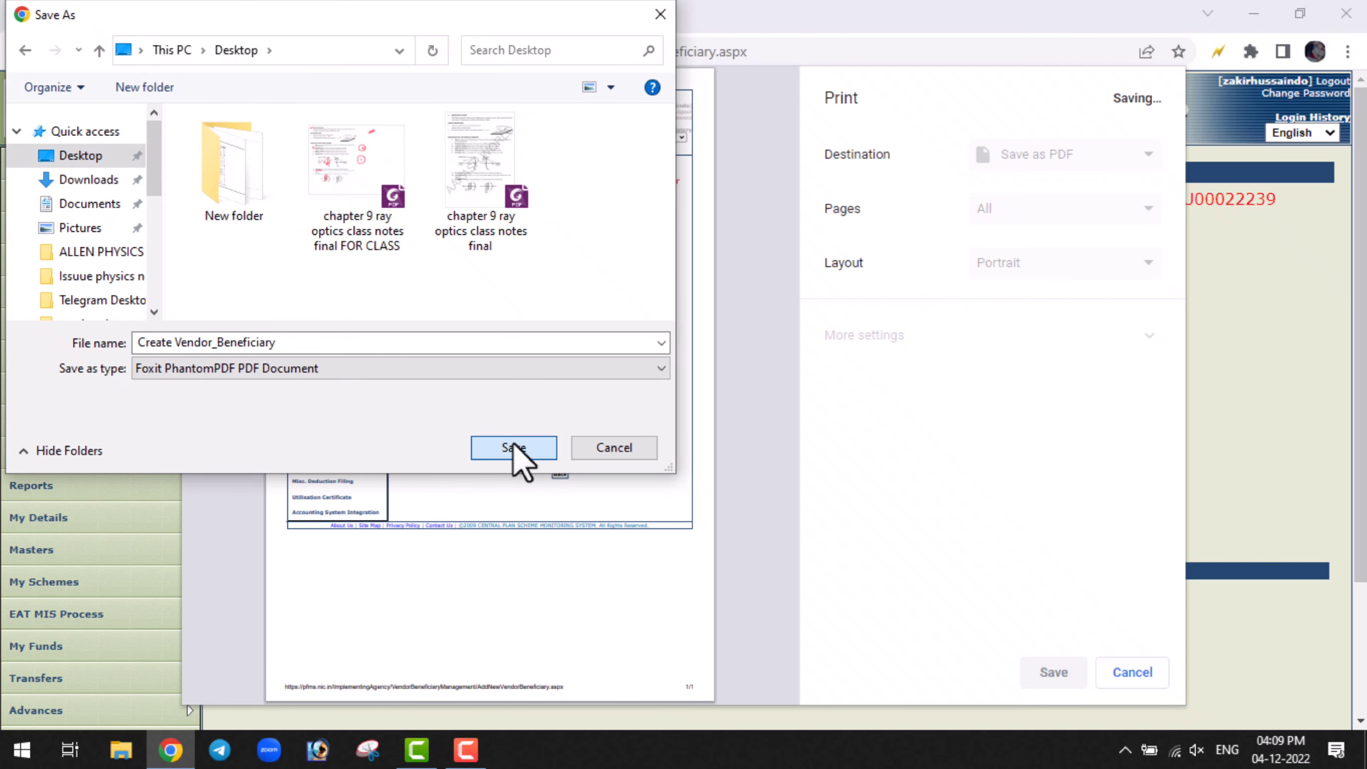
pyautogui.scroll(-3, 1052, 322)
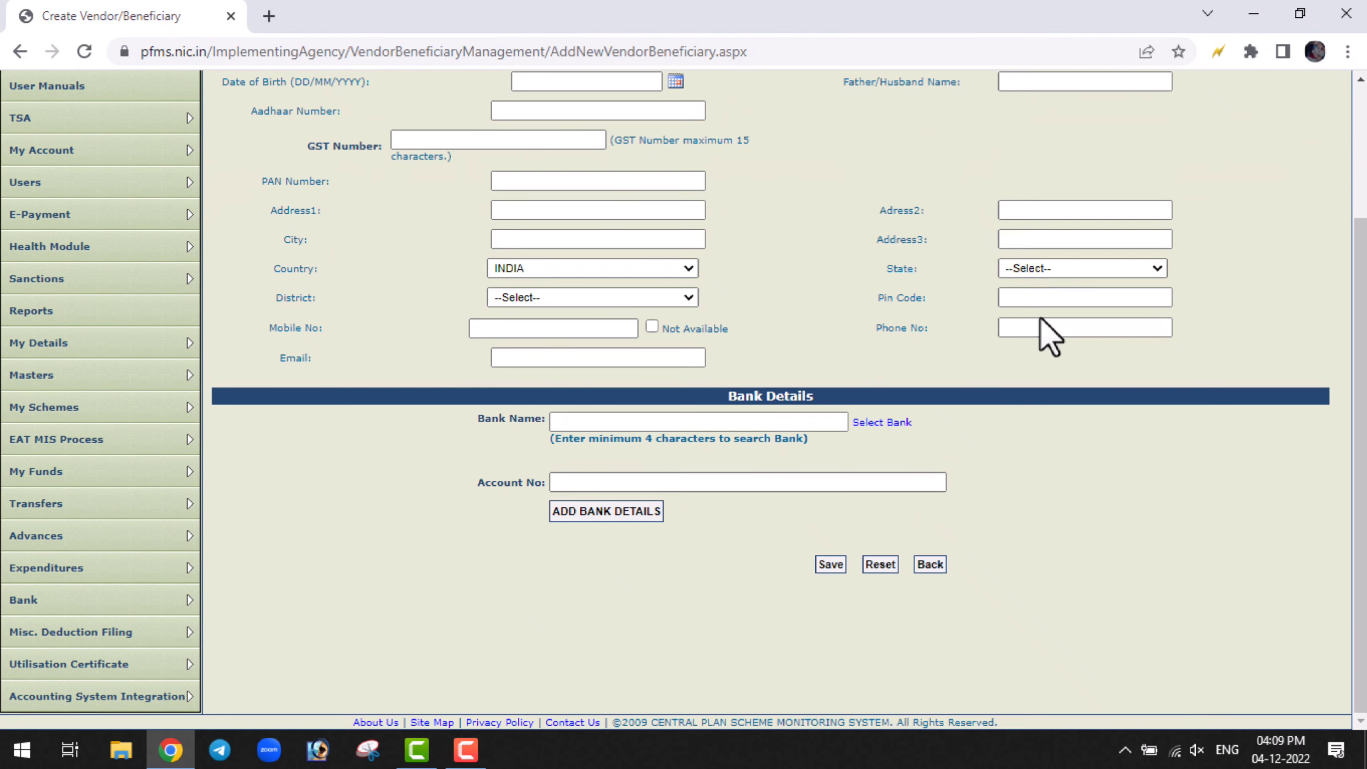
# Open Masters > Vendors > Manage and check the vendor's creator, Pending bank status and Active account status
pyautogui.scroll(3, 366, 451)
pyautogui.scroll(-3, 182, 437)
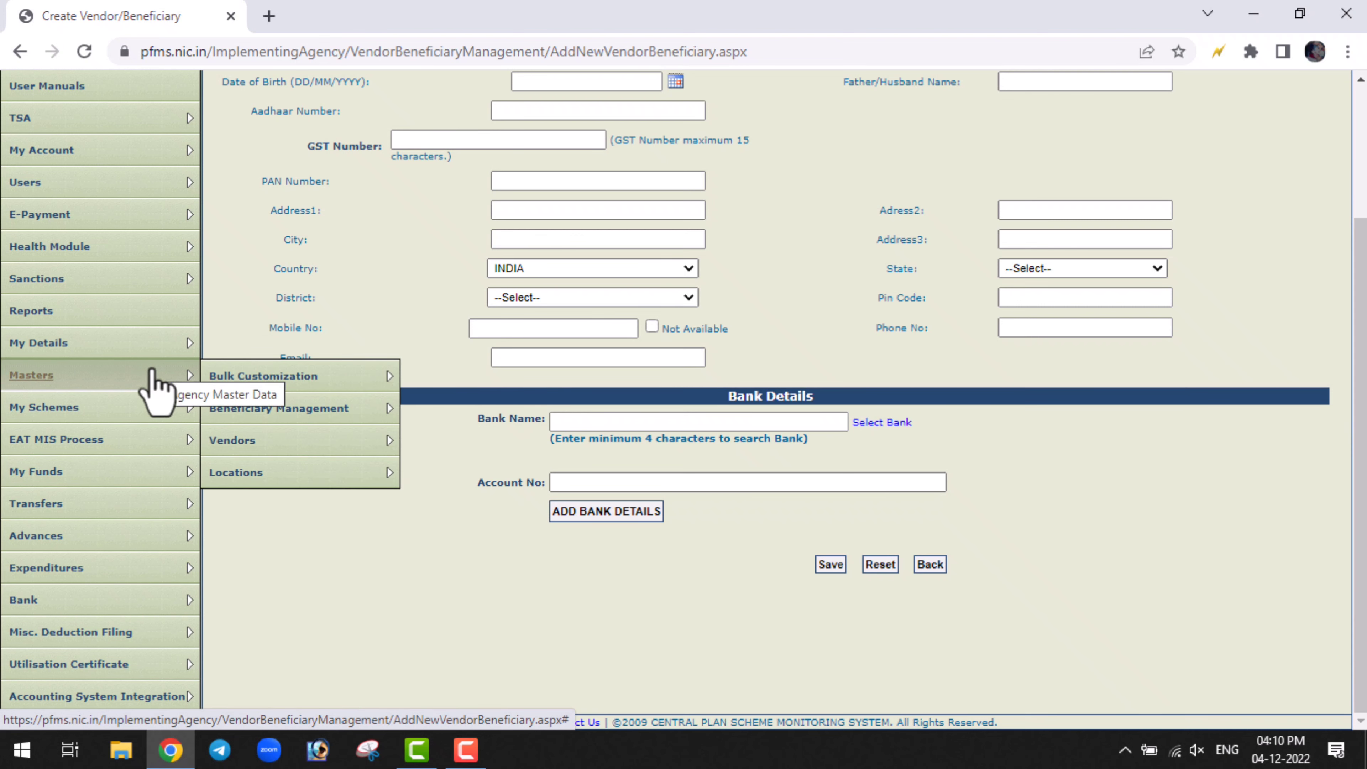
pyautogui.moveTo(288, 438)
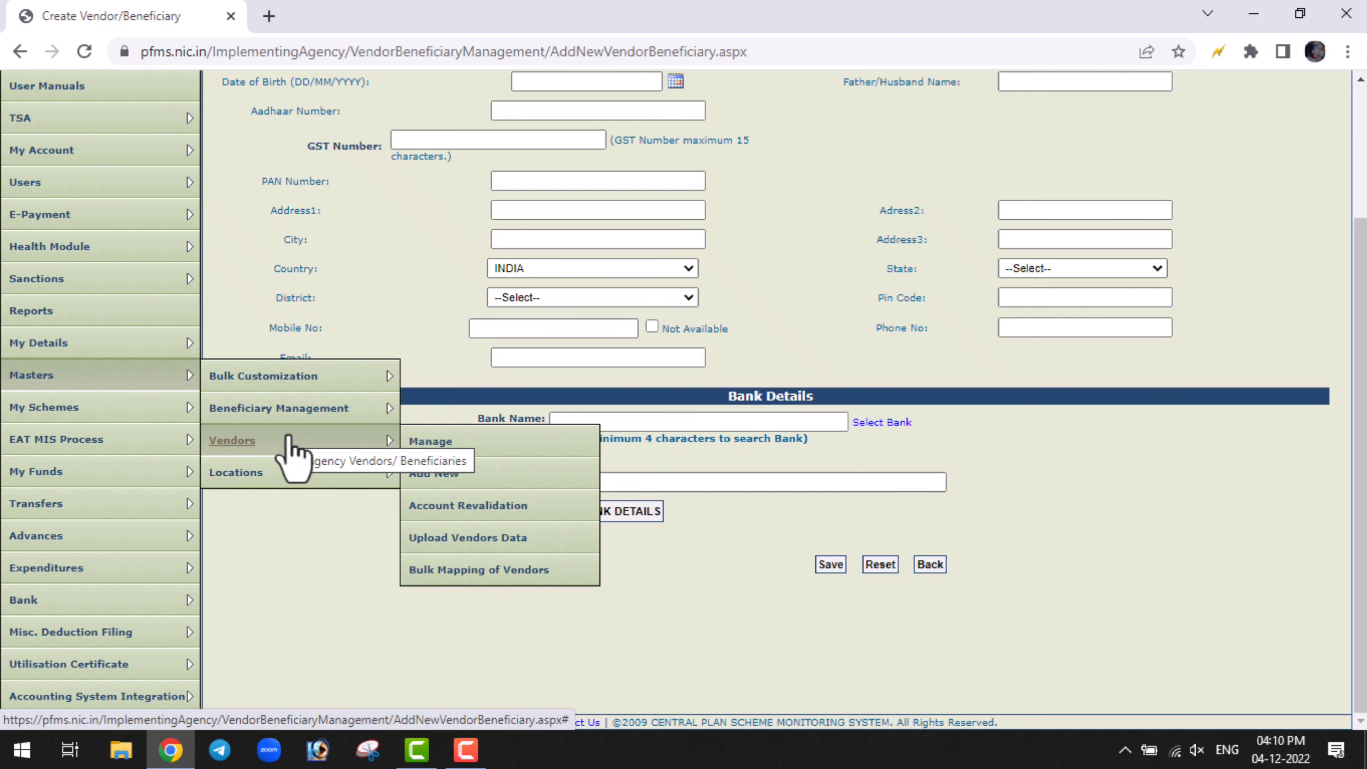
pyautogui.click(430, 442)
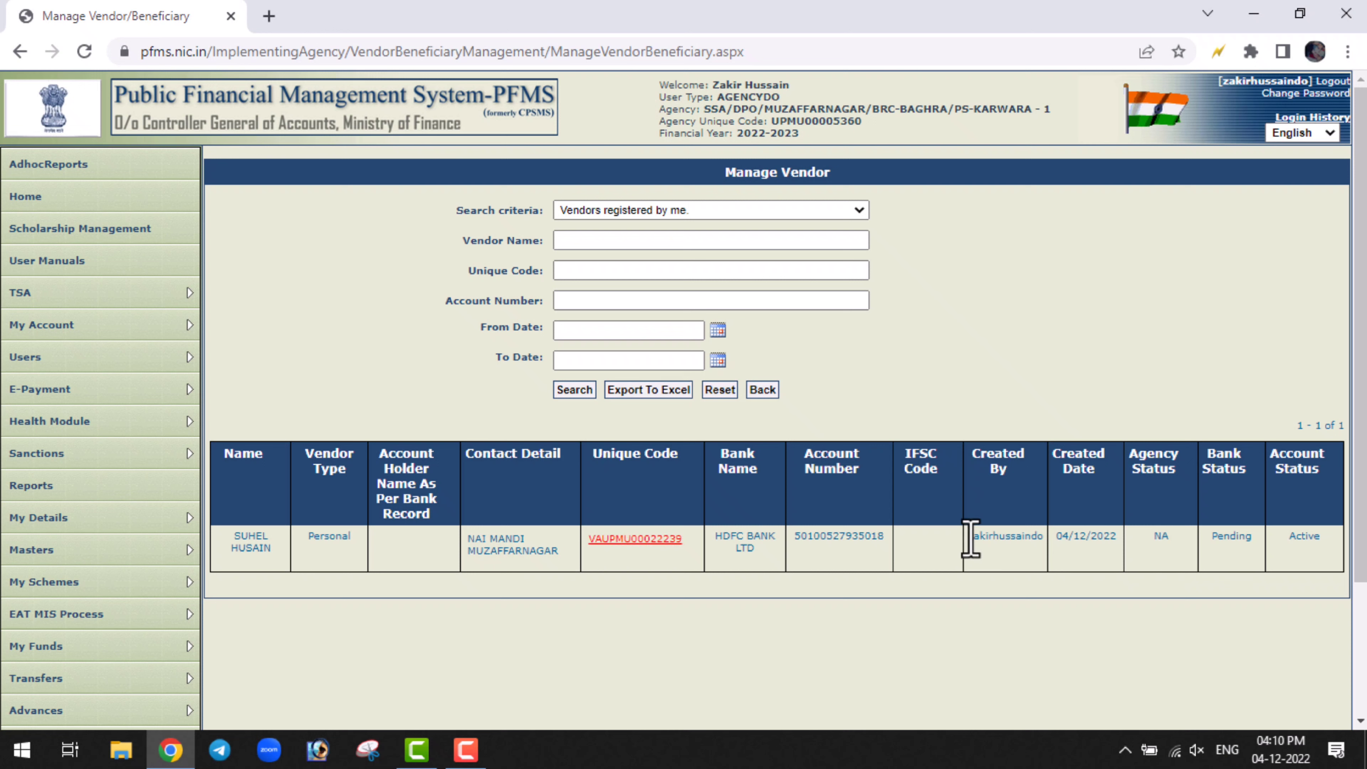
pyautogui.moveTo(991, 535); pyautogui.dragTo(1153, 537)
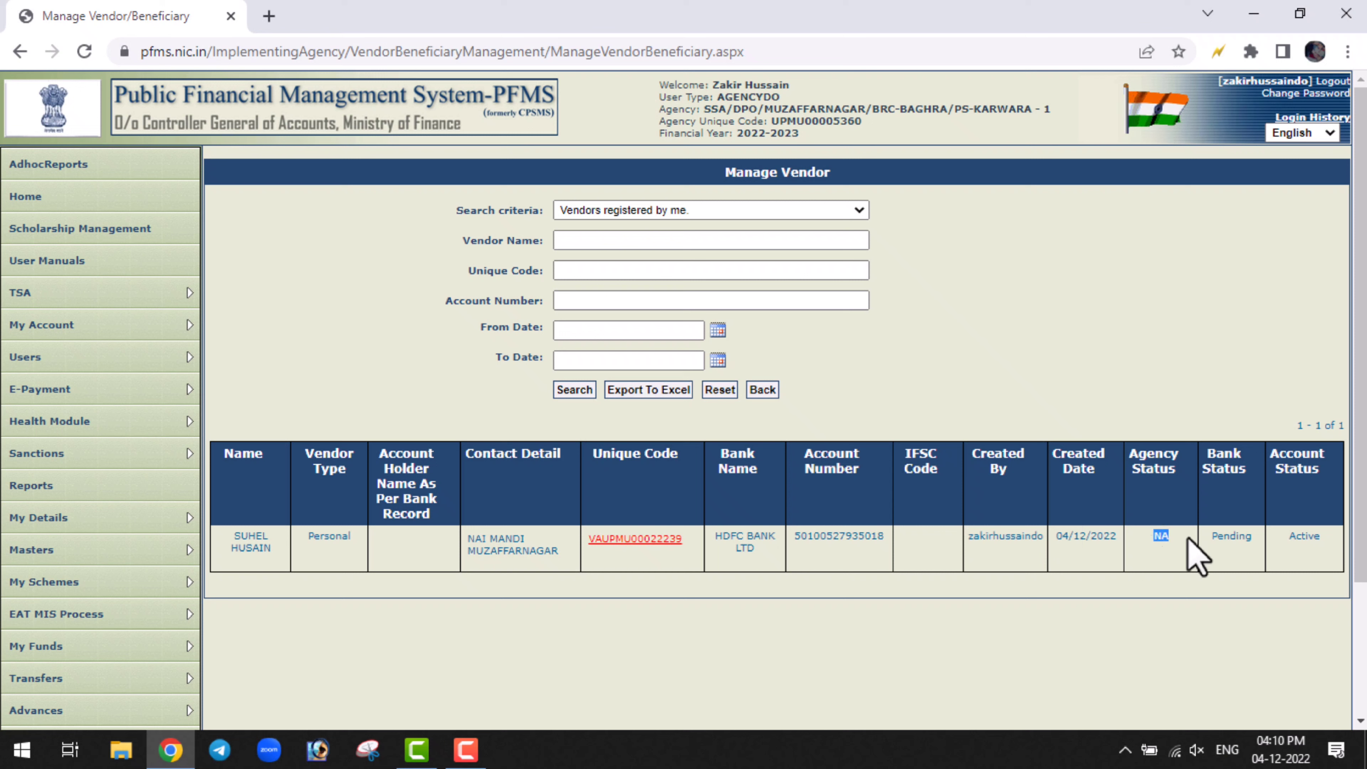
pyautogui.moveTo(1218, 536); pyautogui.dragTo(1260, 548)
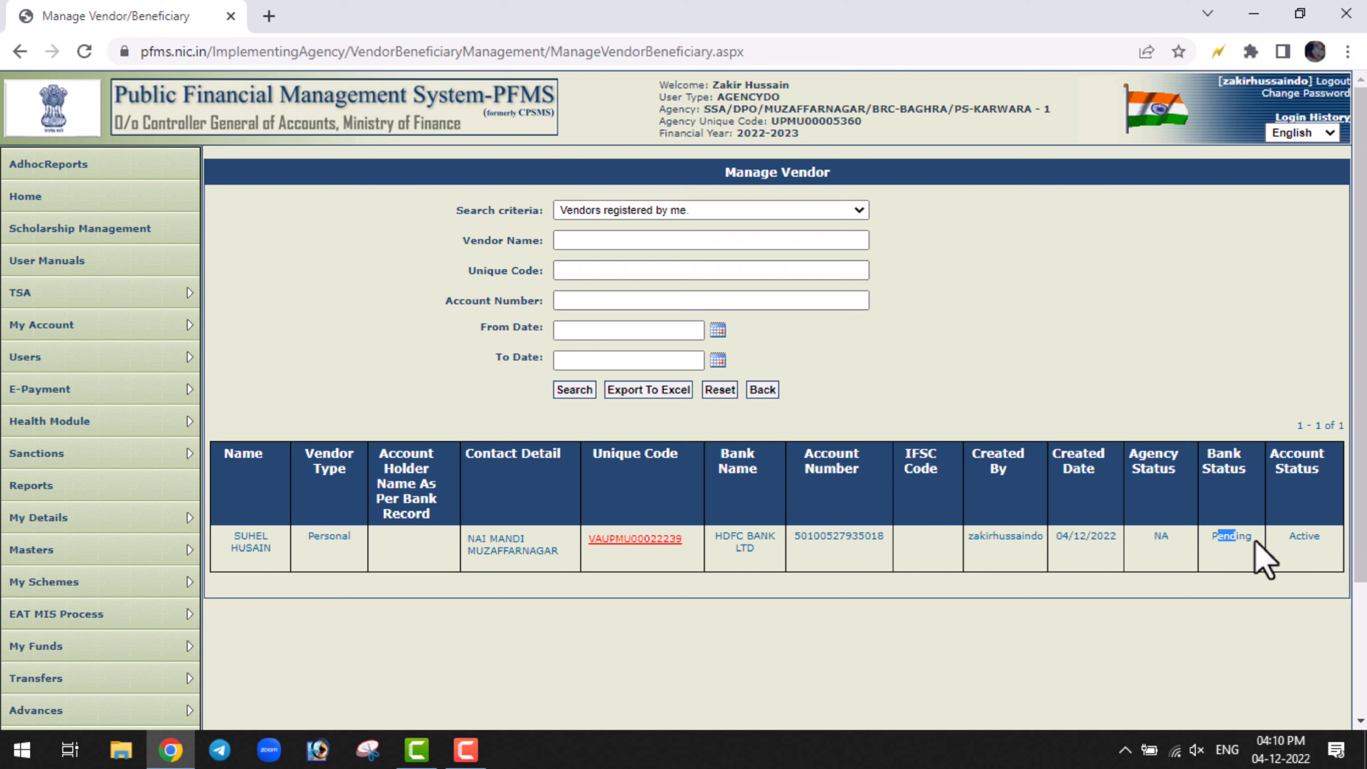
pyautogui.doubleClick(1296, 538)
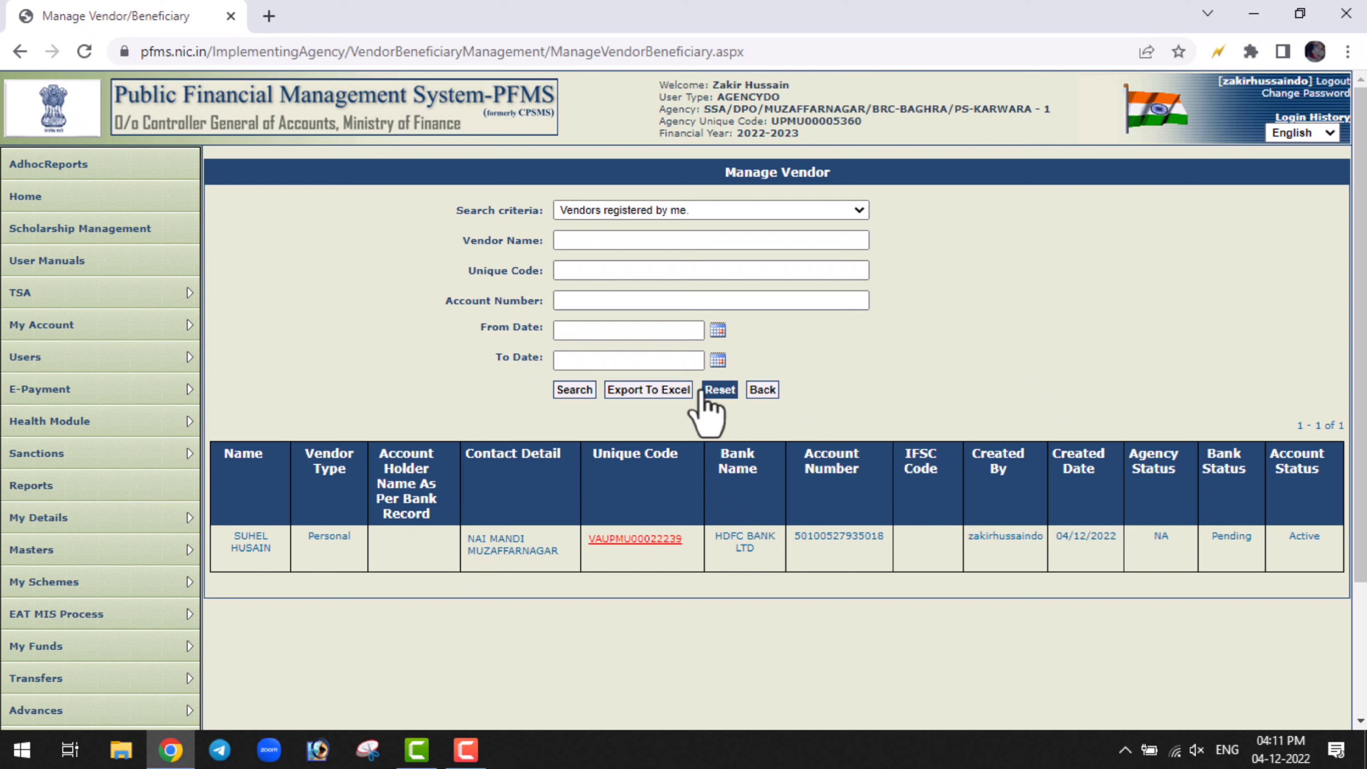
# Search with criteria 'Vendors not mapped with me' and tick the first listed vendor
pyautogui.click(718, 211)
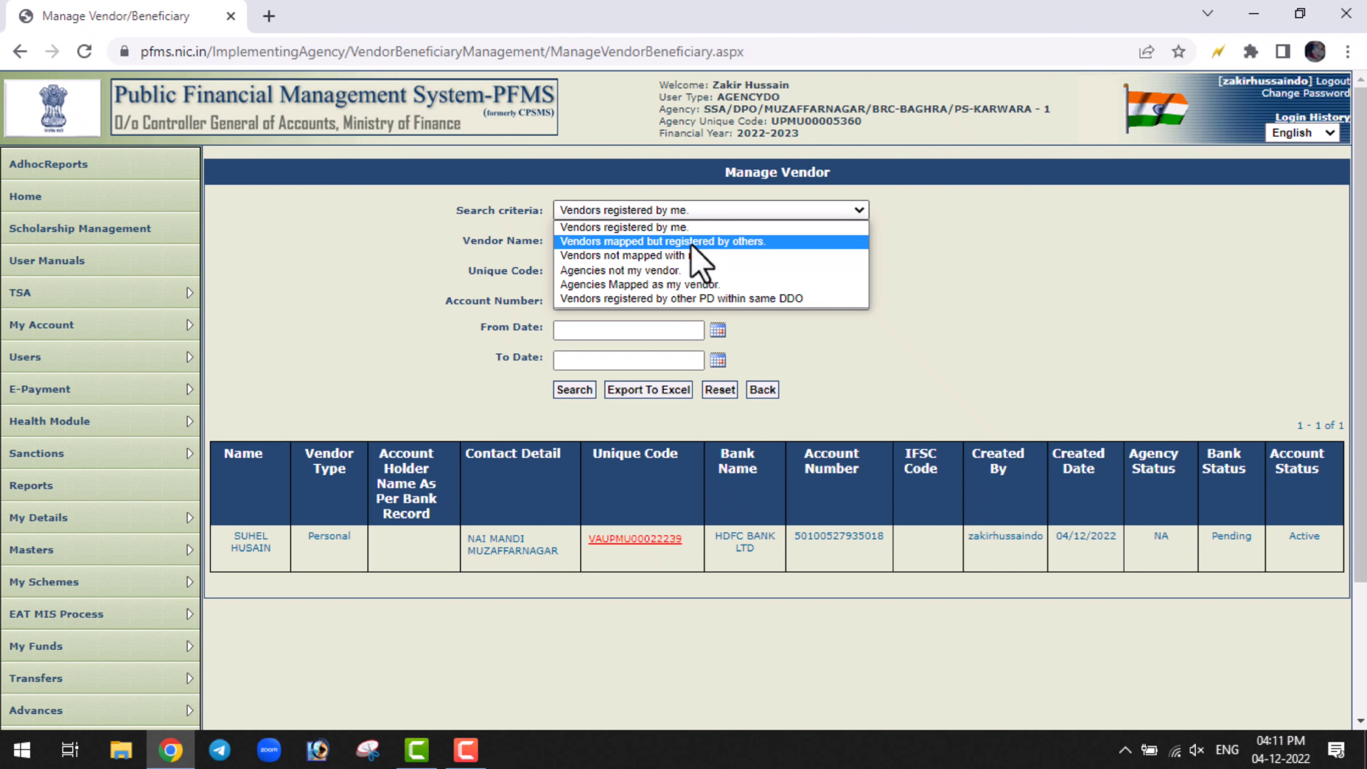
pyautogui.click(640, 256)
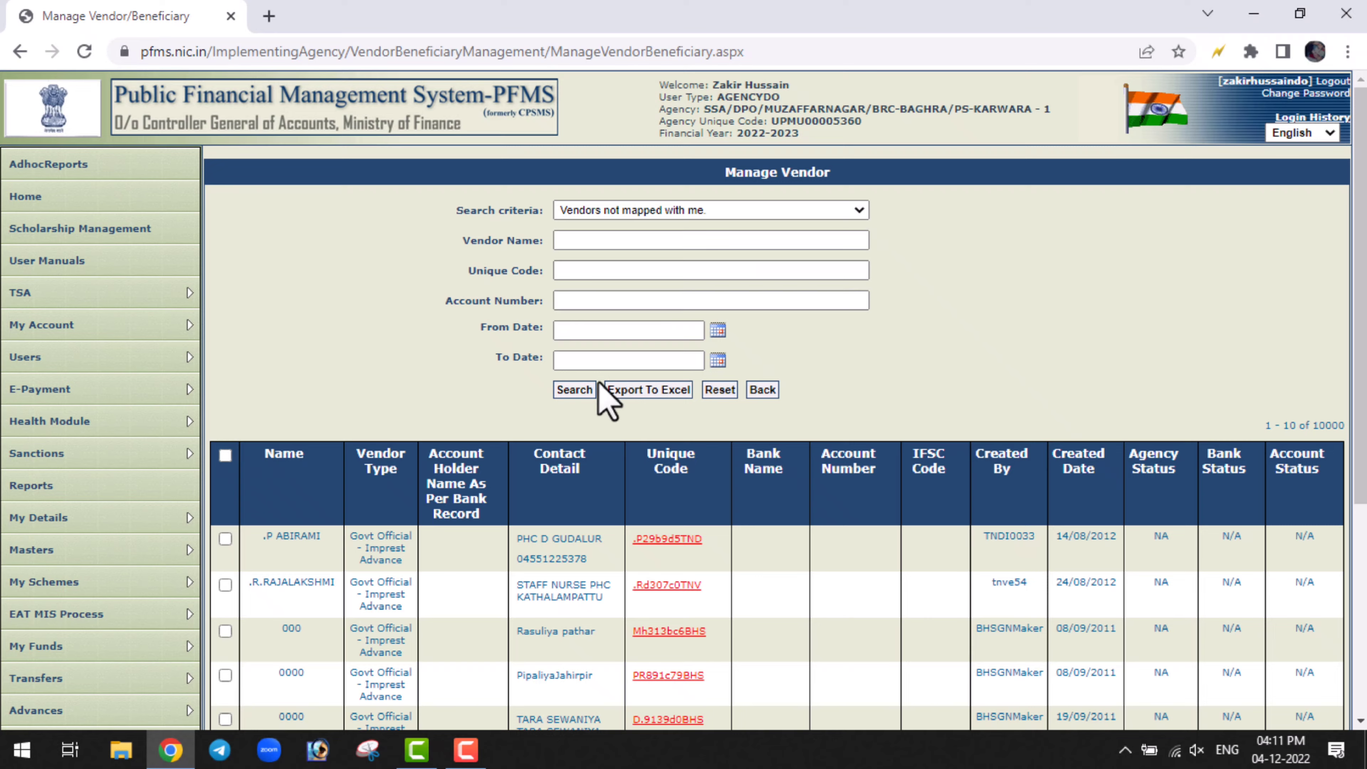
pyautogui.click(573, 389)
pyautogui.scroll(-5, 230, 467)
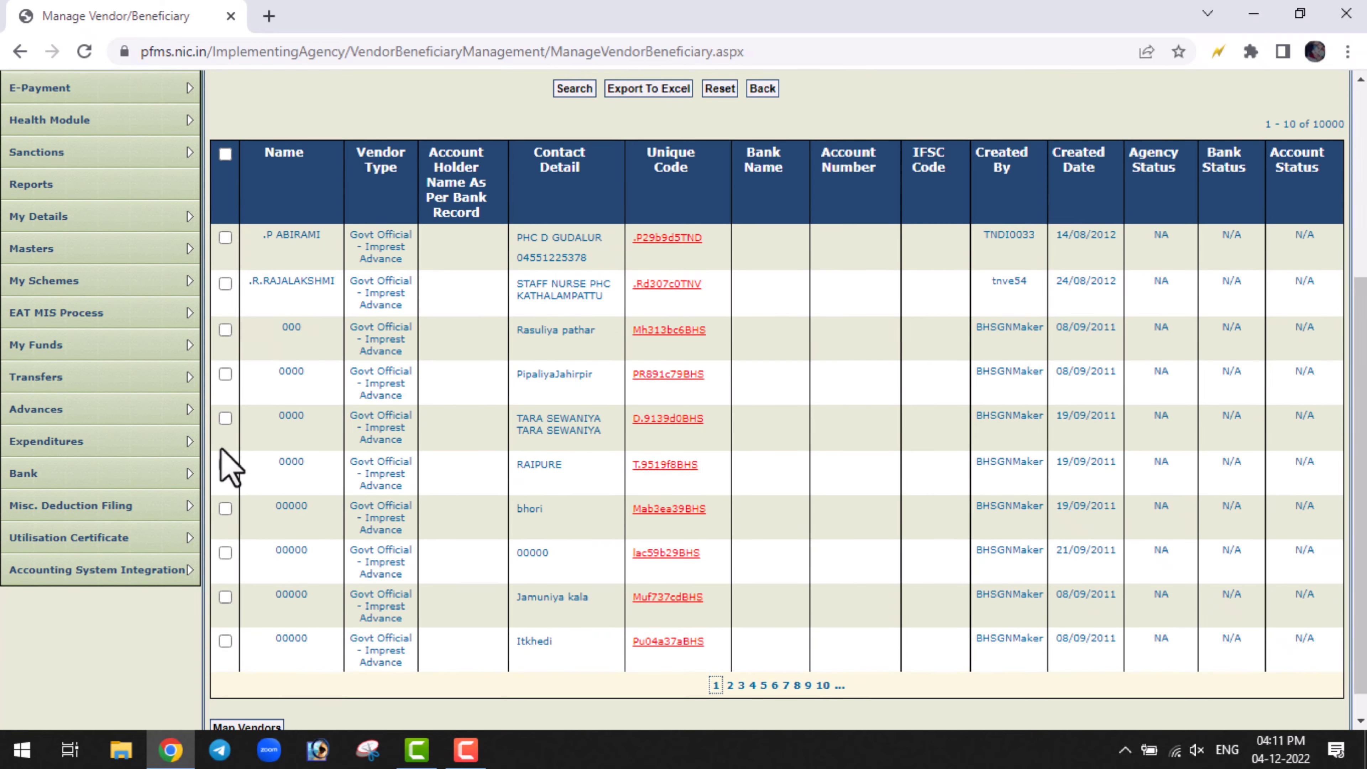
pyautogui.scroll(6, 417, 476)
pyautogui.scroll(-4, 427, 482)
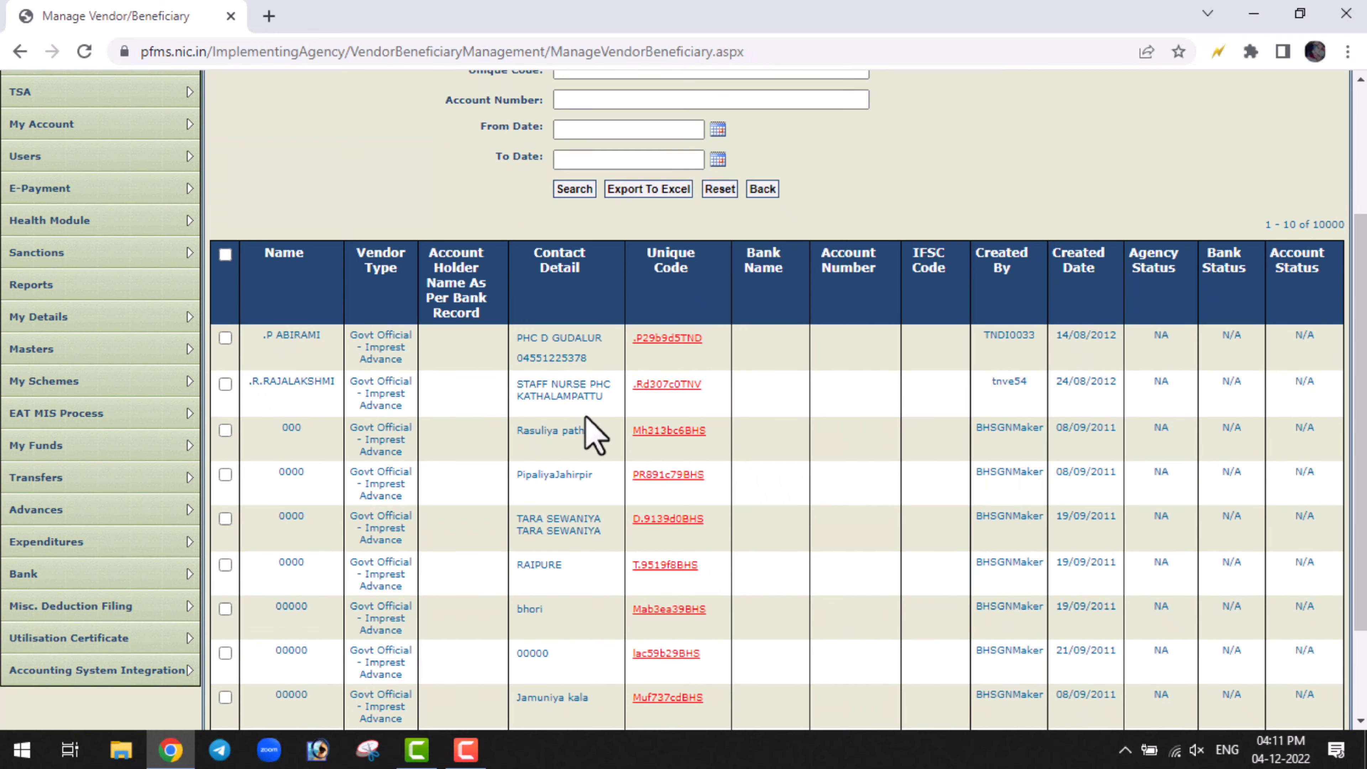
pyautogui.click(225, 338)
# Map the ticked vendor to my agency, then return to Masters > Vendors > Manage
pyautogui.scroll(-3, 503, 336)
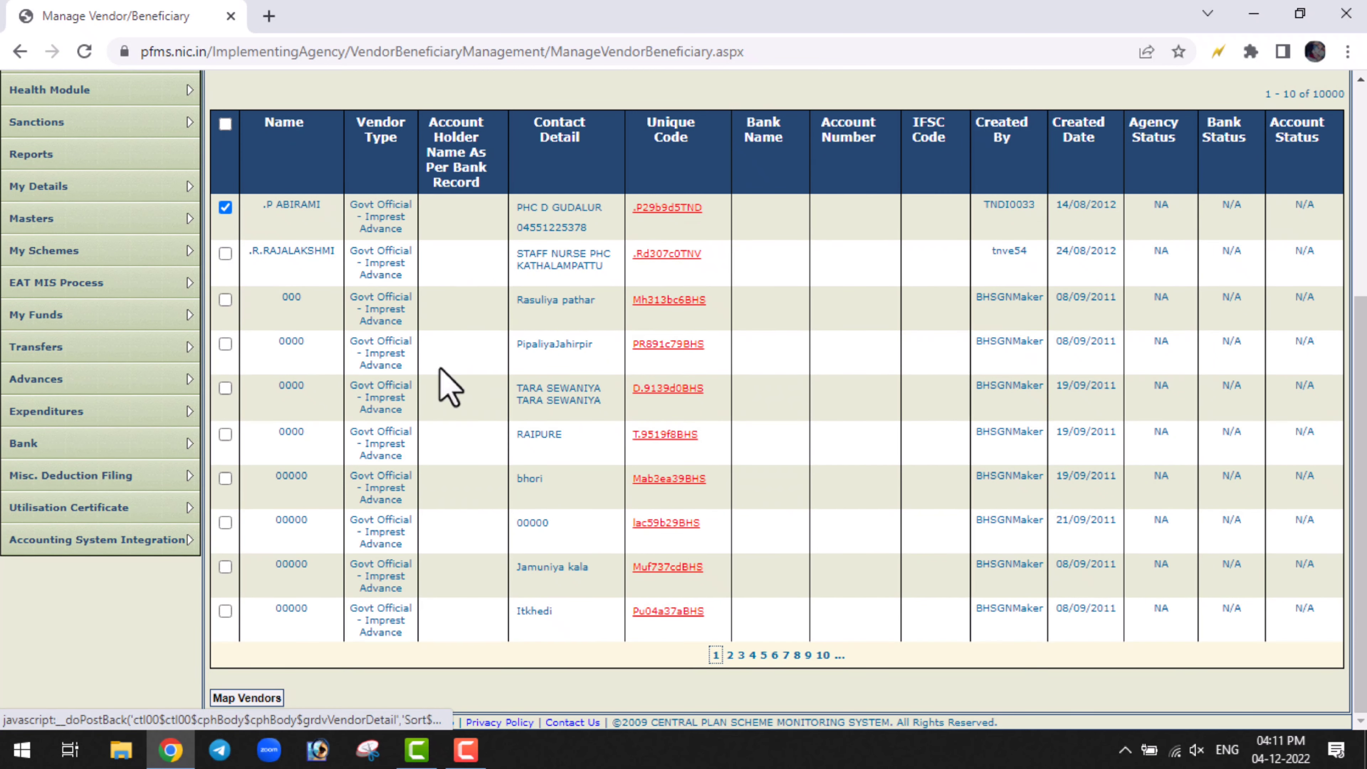
pyautogui.click(254, 703)
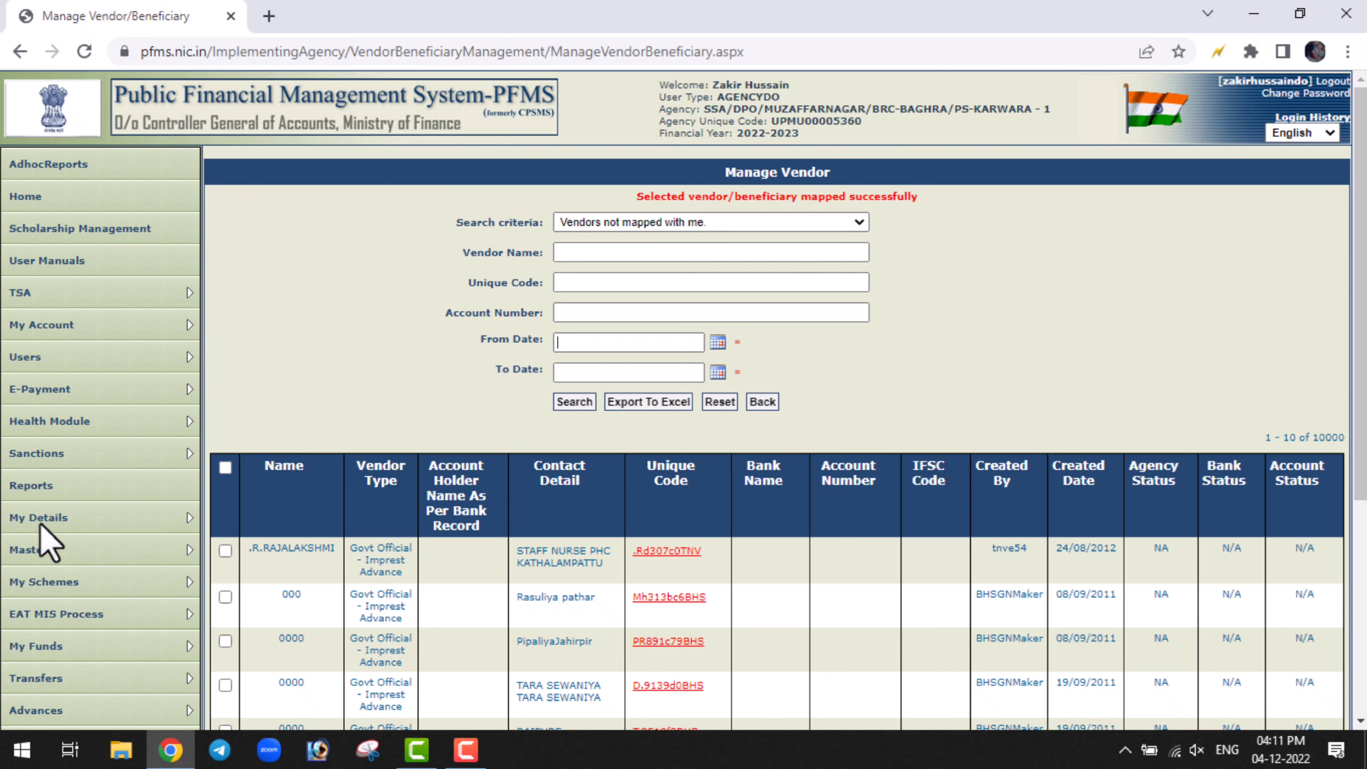
pyautogui.moveTo(86, 557)
pyautogui.moveTo(285, 622)
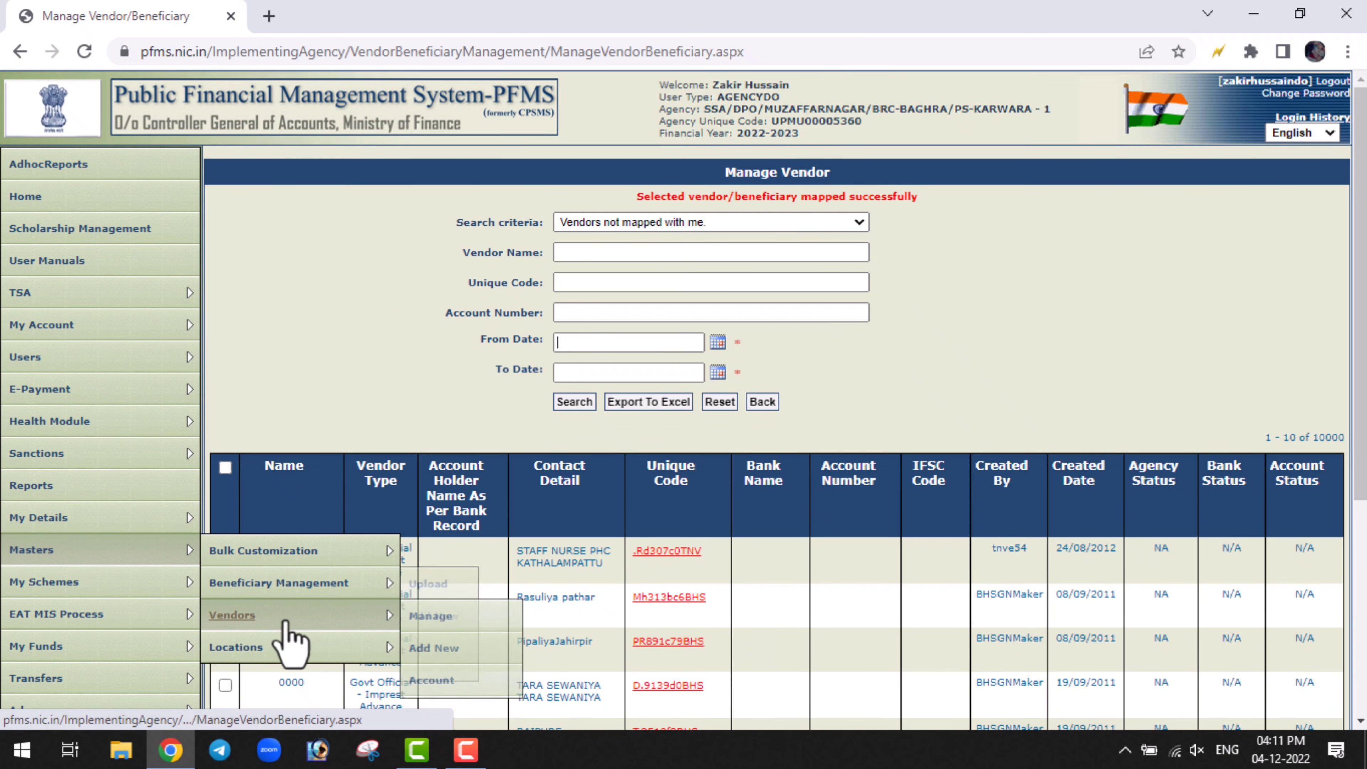
pyautogui.click(433, 618)
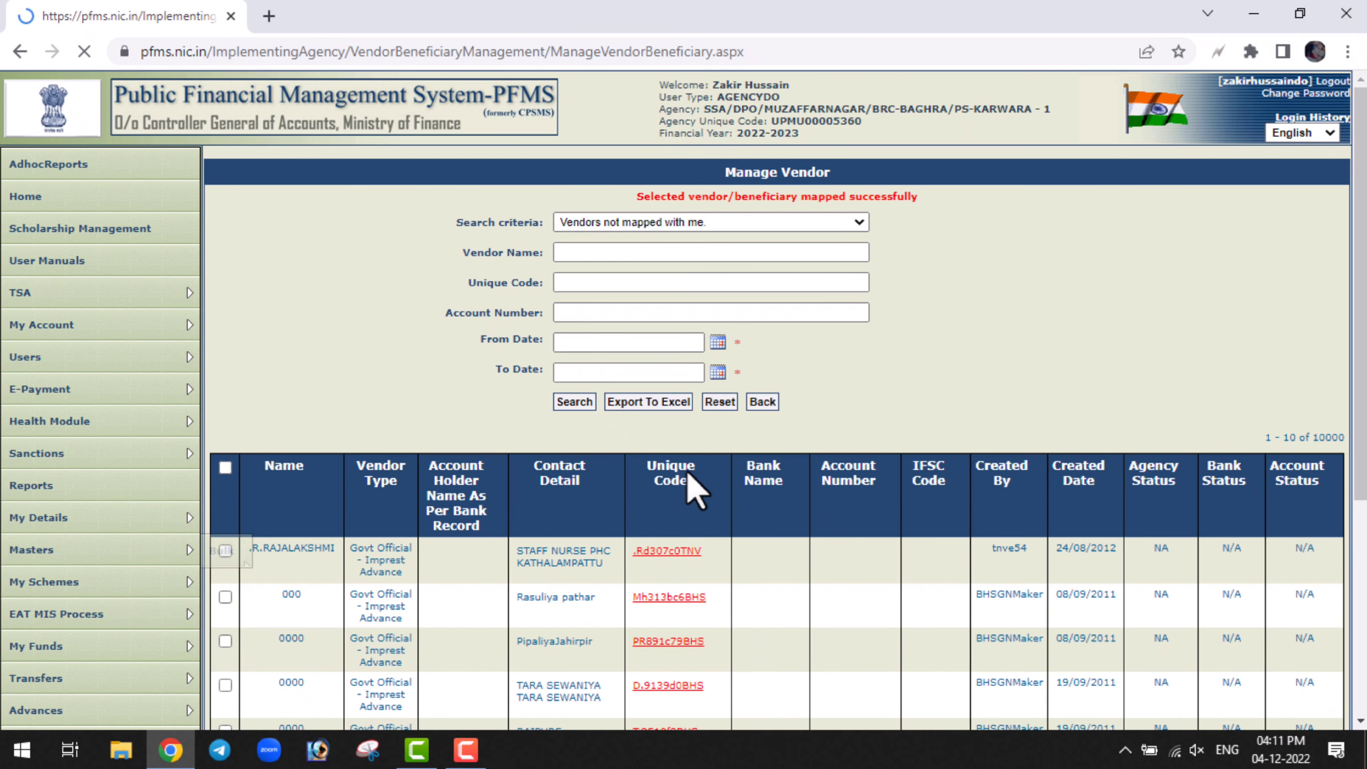
pyautogui.scroll(-3, 716, 388)
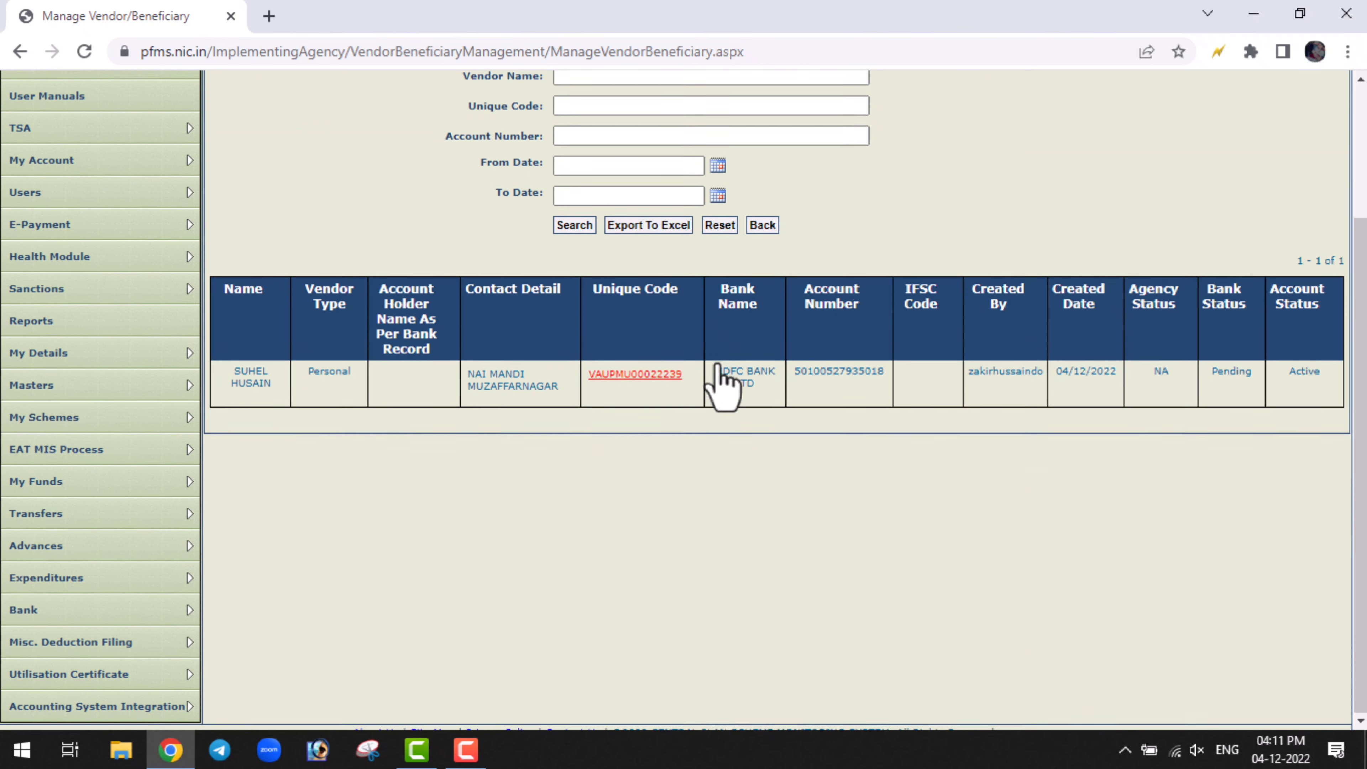
pyautogui.scroll(3, 448, 283)
# Switch search criteria to 'Vendors mapped but registered by others', then to 'Vendors registered by me'
pyautogui.click(672, 210)
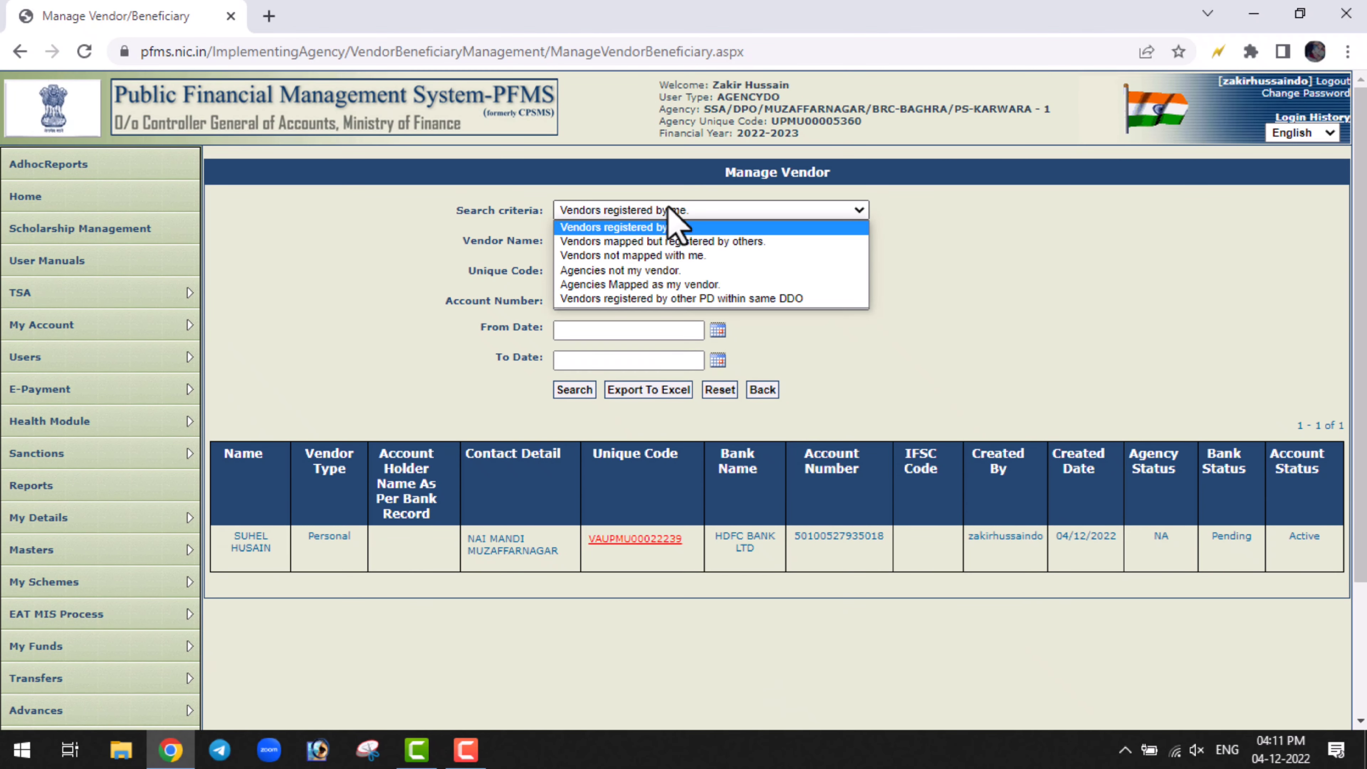
pyautogui.click(657, 242)
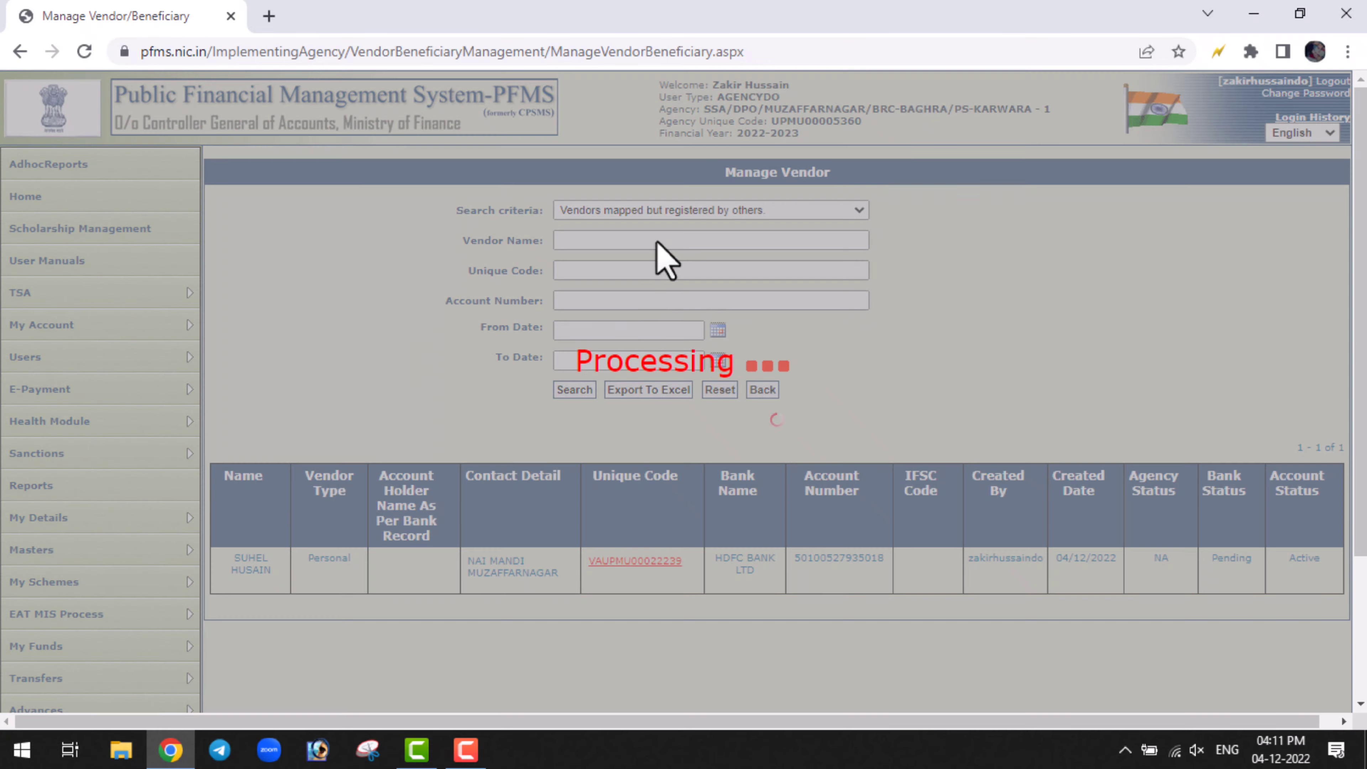
pyautogui.scroll(-3, 463, 431)
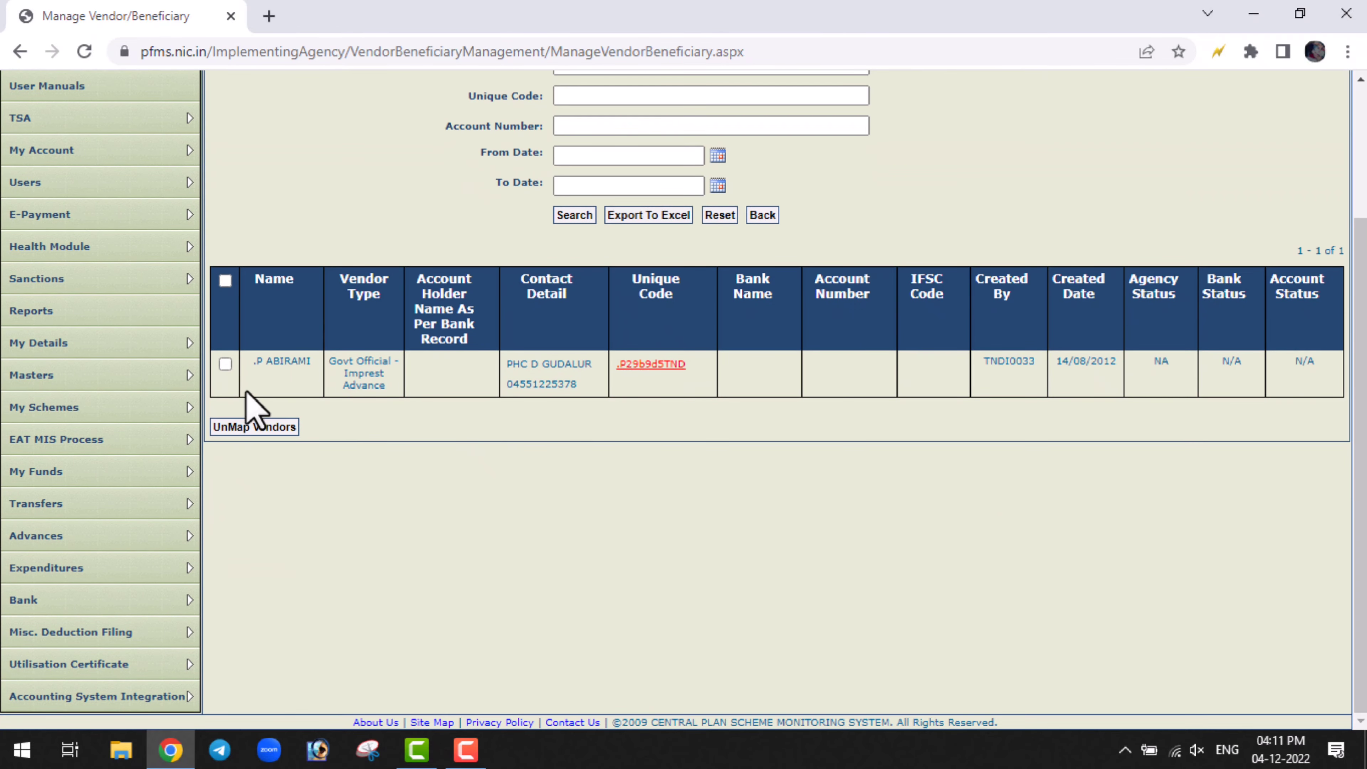
pyautogui.scroll(3, 538, 323)
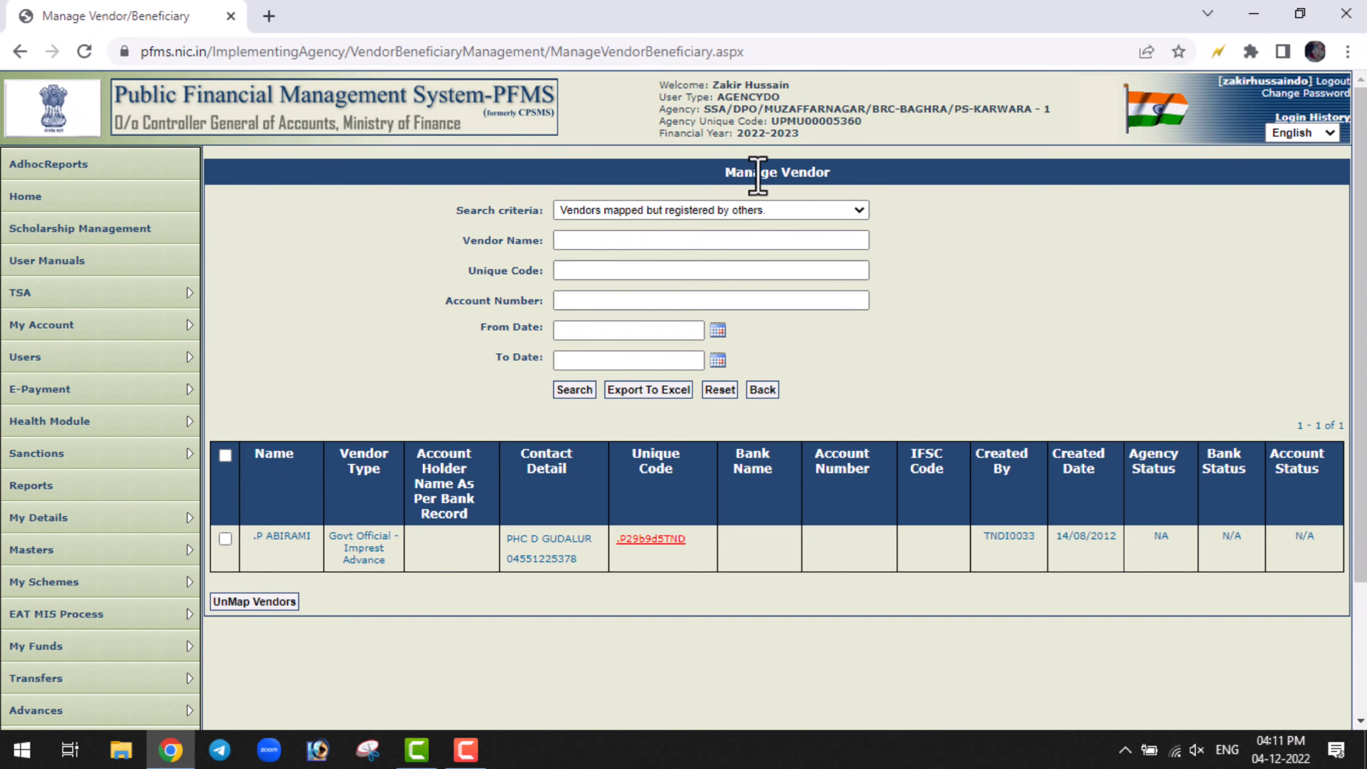
pyautogui.click(753, 209)
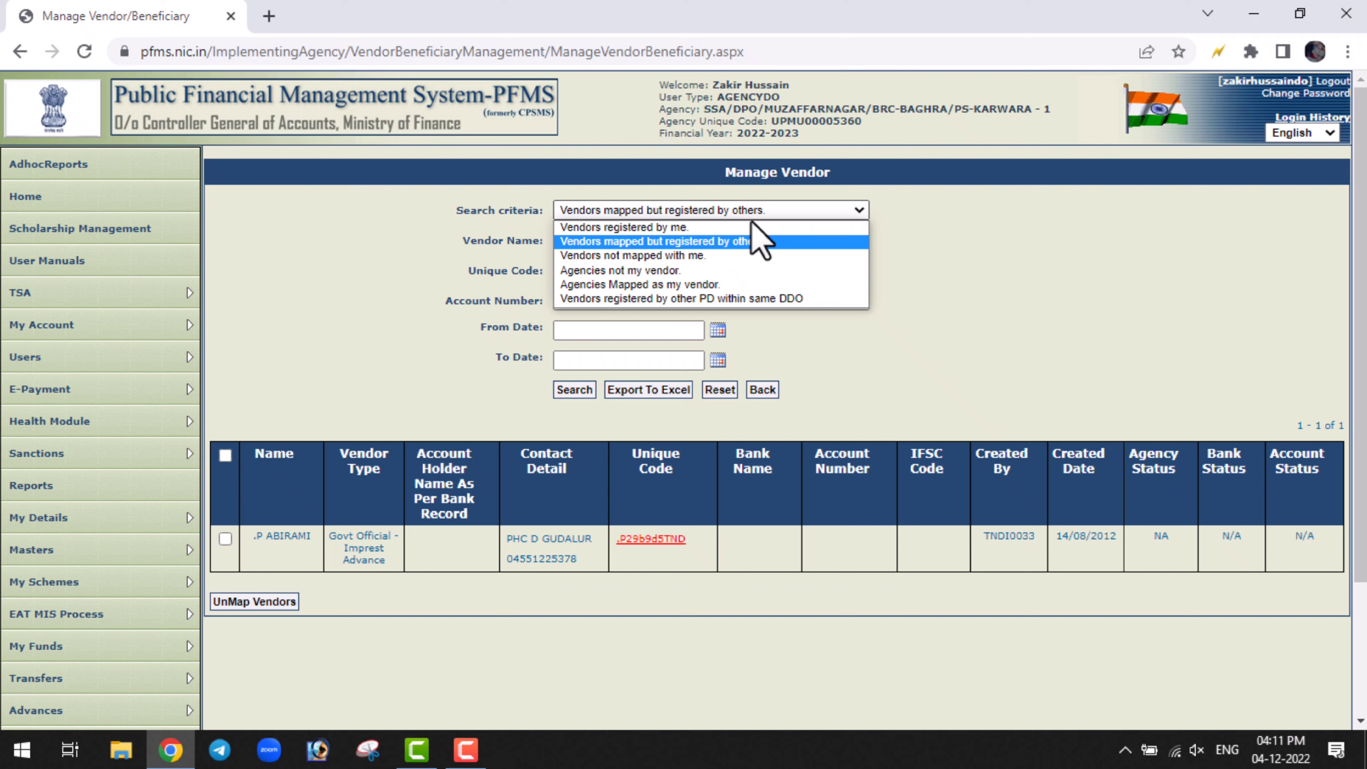
pyautogui.click(735, 232)
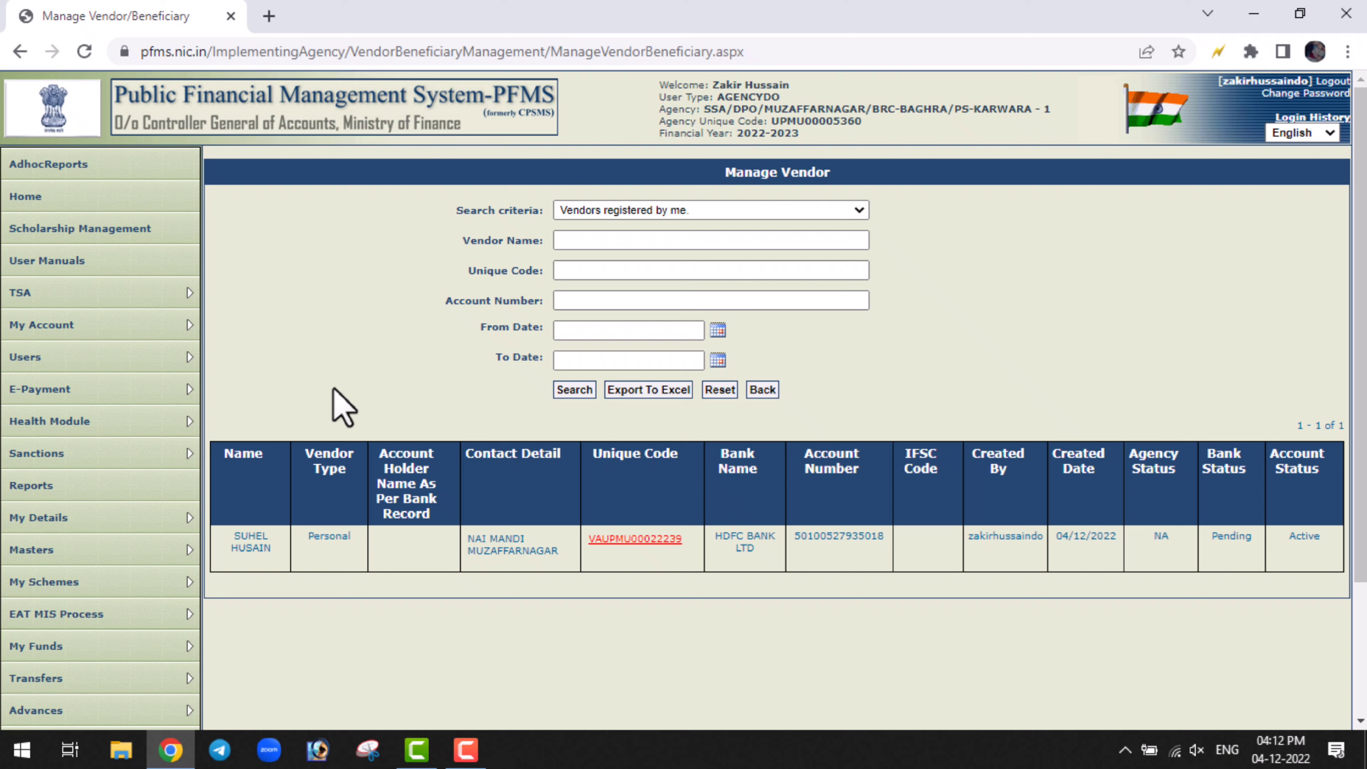
# Go to Masters > Vendors > Add New to get a blank Personal-type Create Vendor form
pyautogui.moveTo(94, 557)
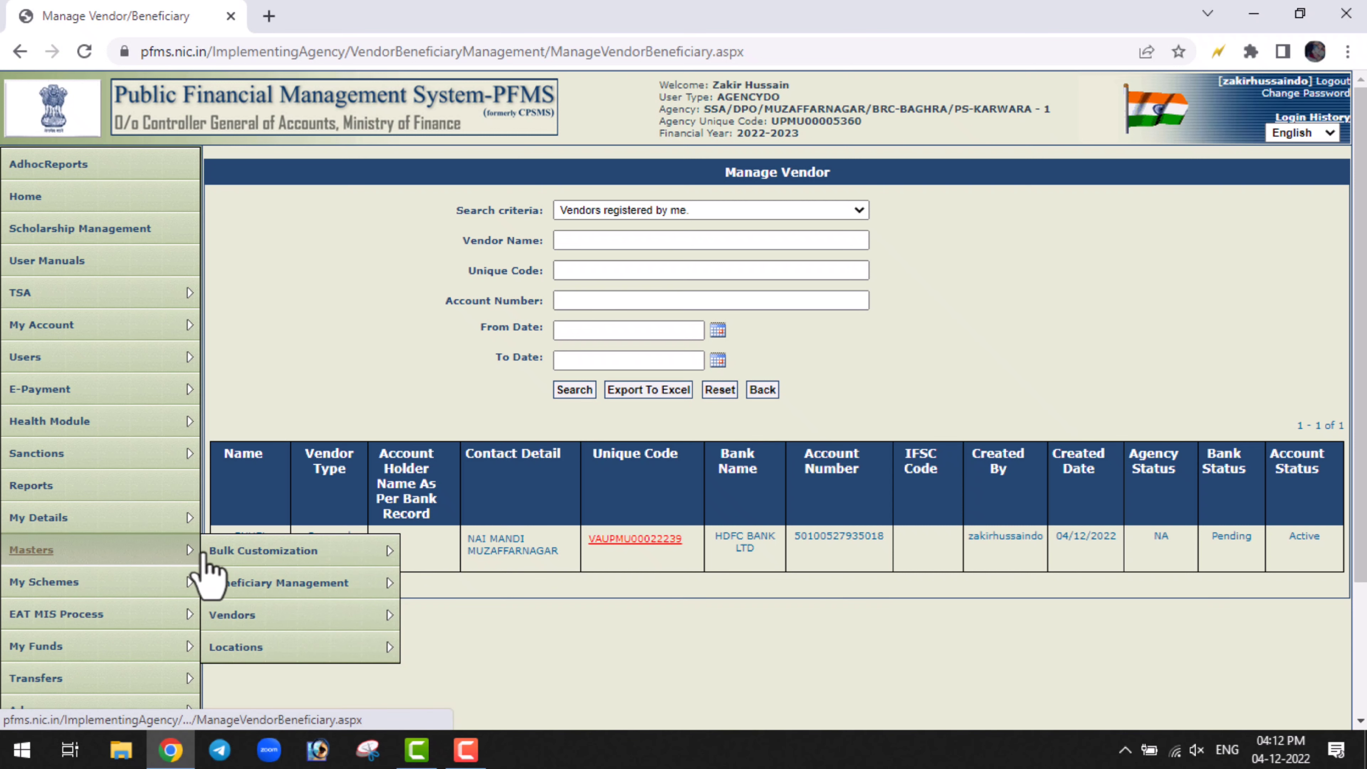
pyautogui.moveTo(289, 627)
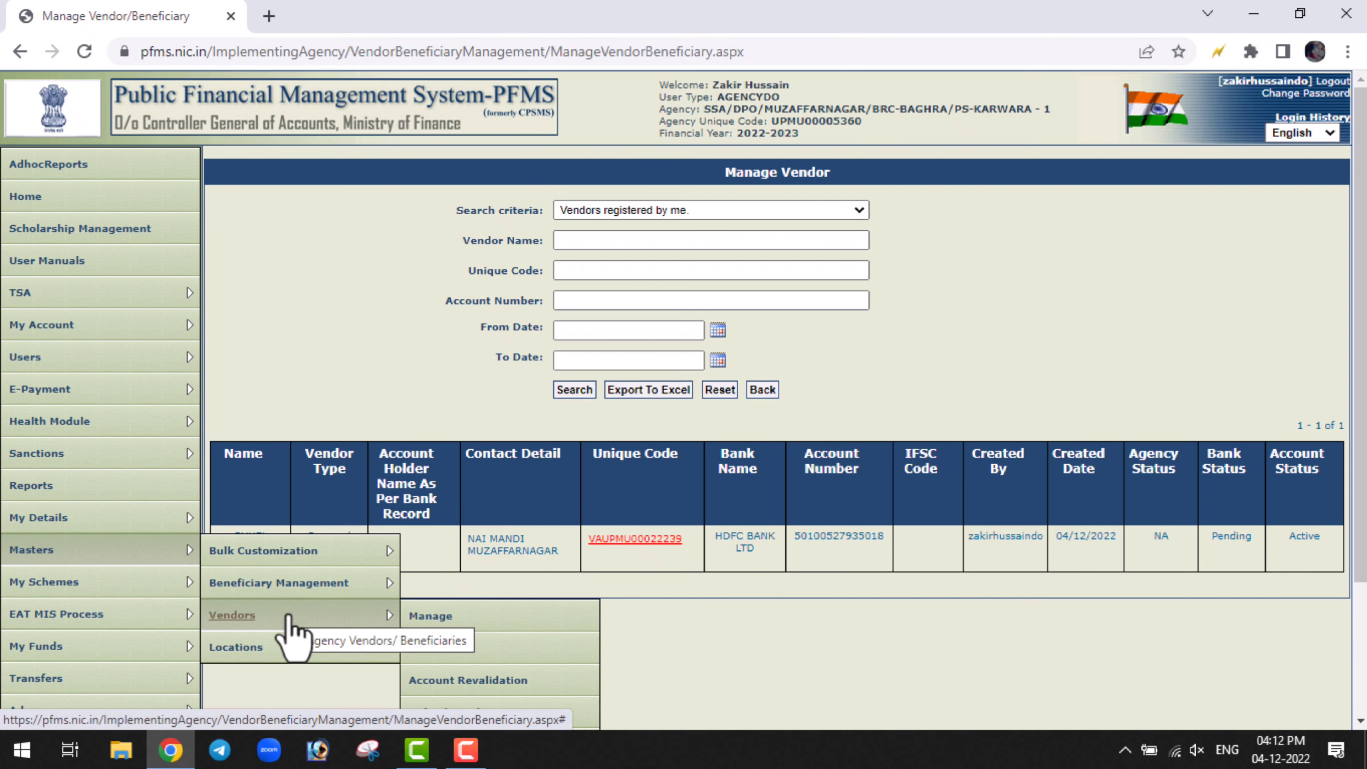
pyautogui.click(450, 649)
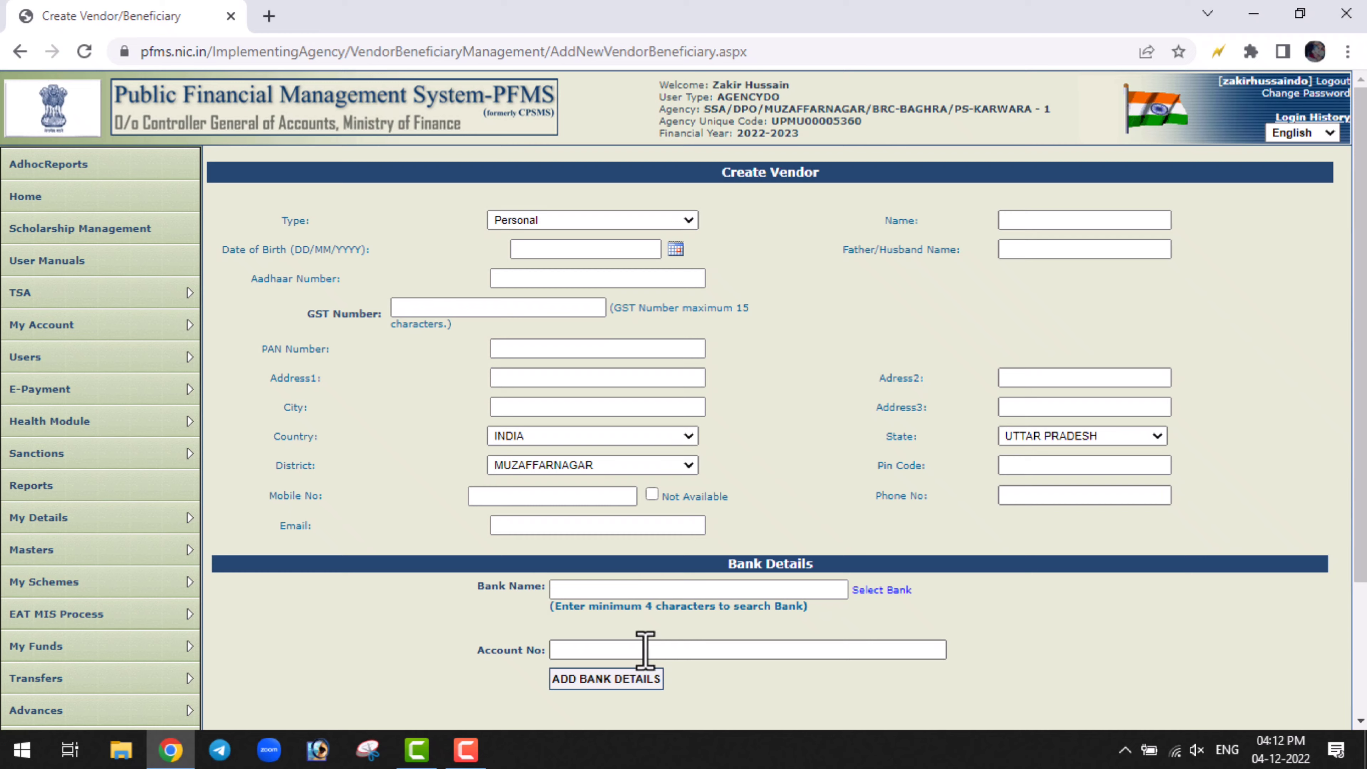
pyautogui.scroll(-3, 696, 671)
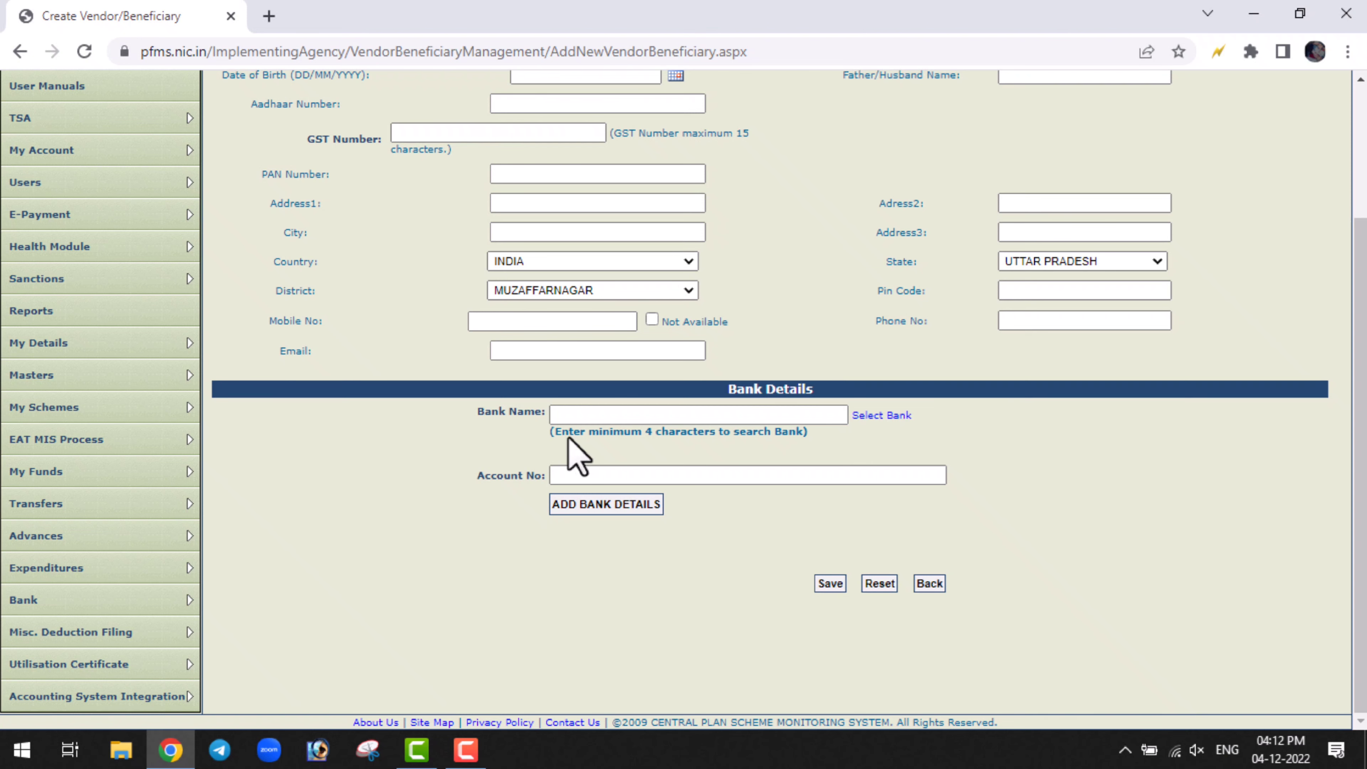
pyautogui.scroll(3, 569, 439)
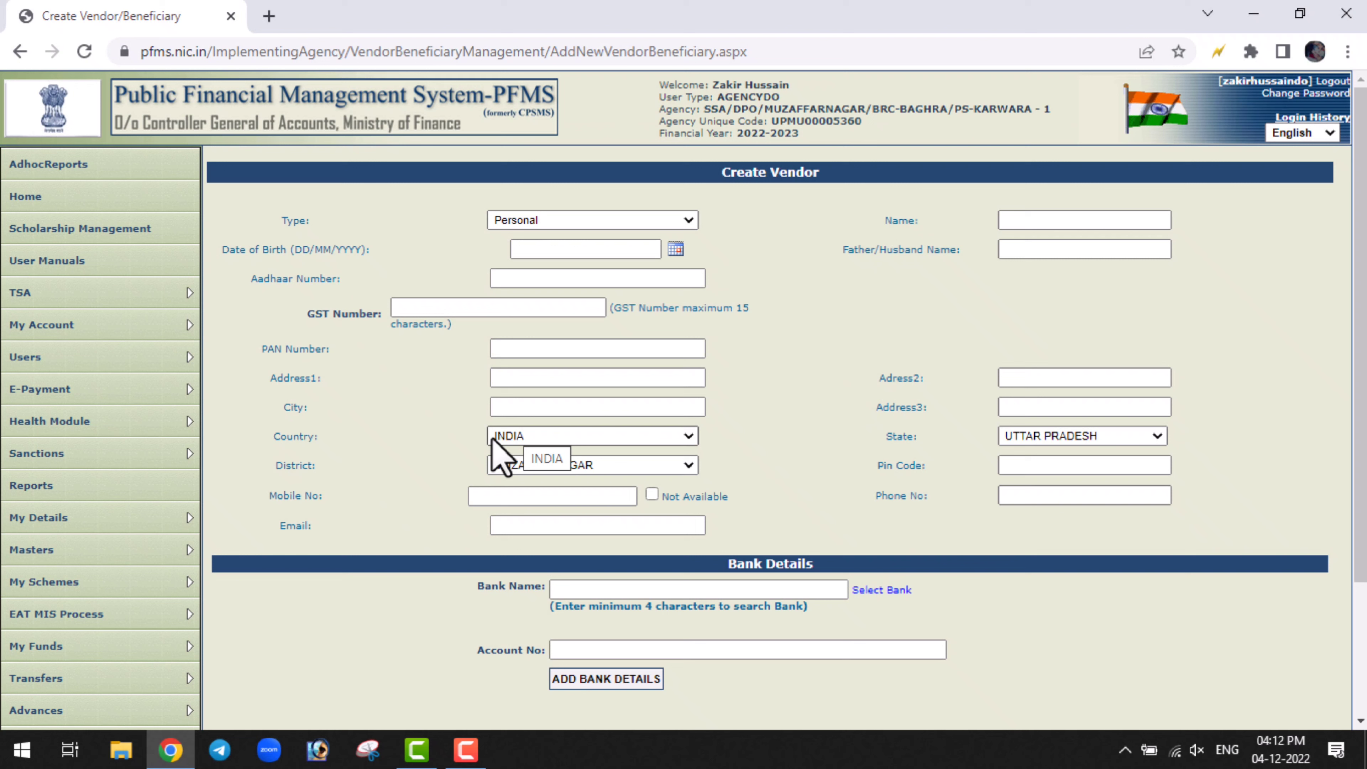
# Go via Masters > Vendors > Manage back to the list with the Pending-status Personal vendor
pyautogui.moveTo(82, 560)
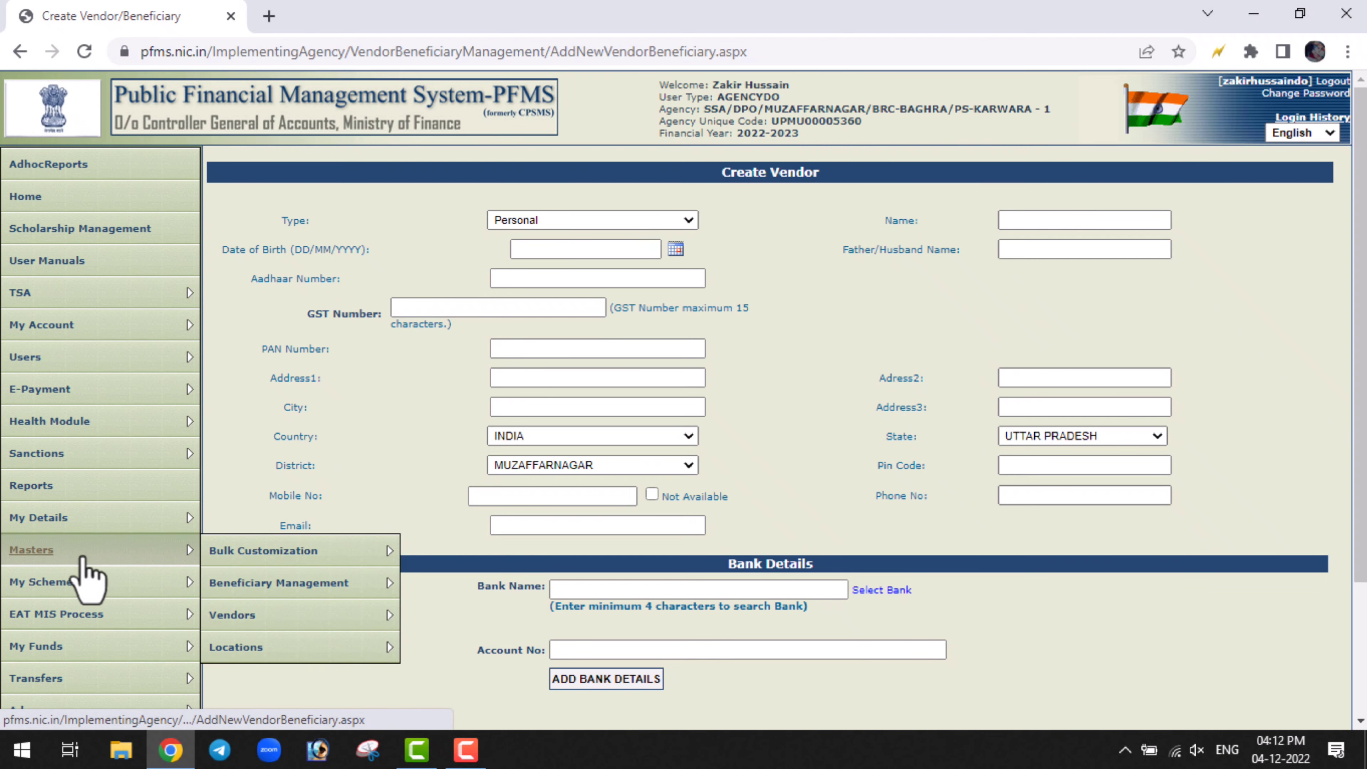
pyautogui.moveTo(277, 619)
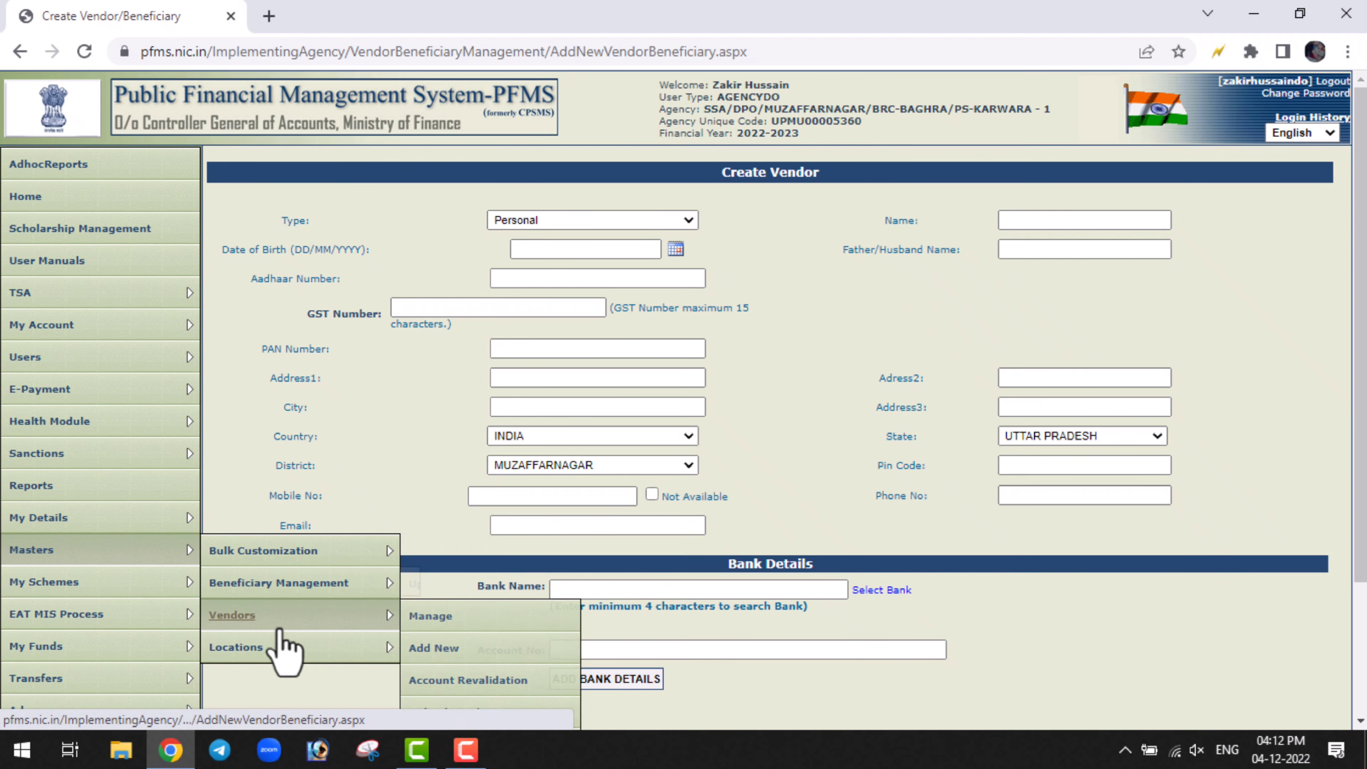
pyautogui.click(426, 627)
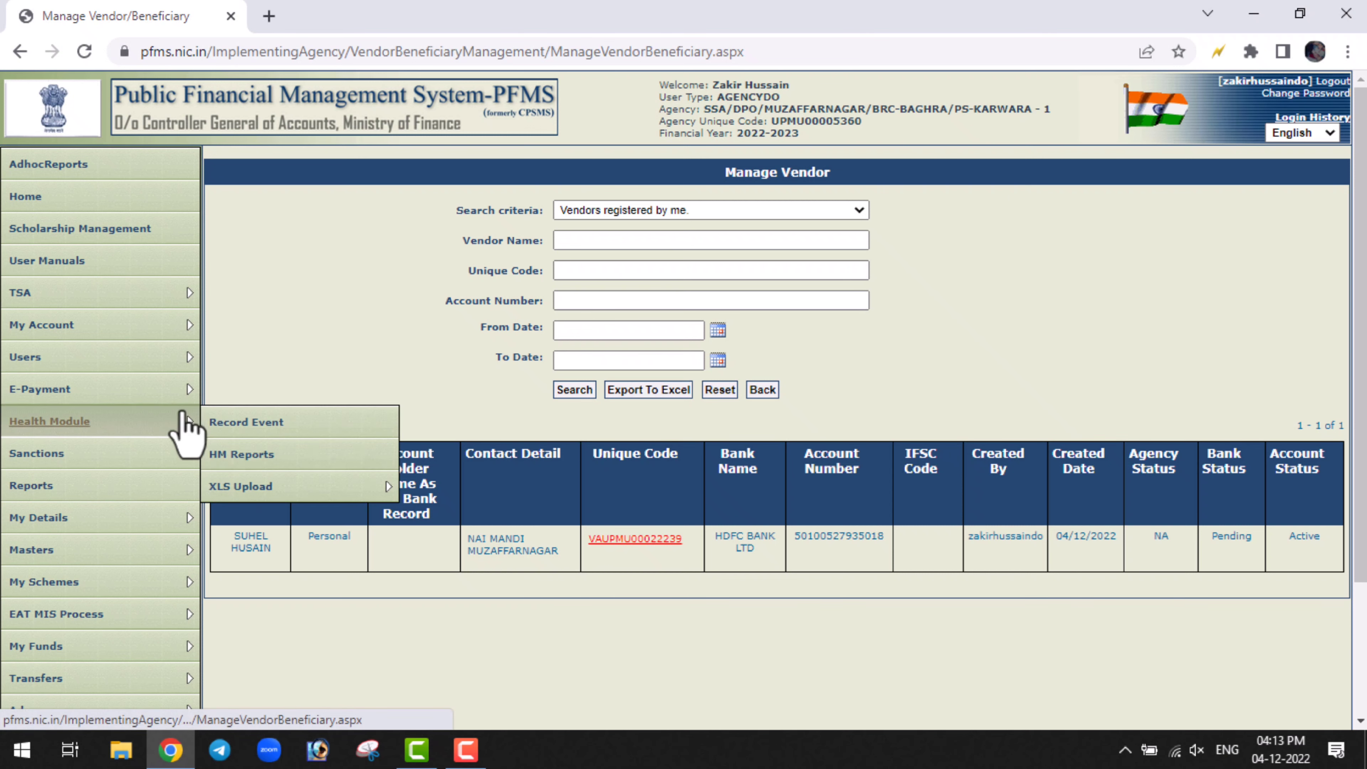
pyautogui.scroll(-2, 130, 473)
pyautogui.scroll(-1, 128, 491)
pyautogui.moveTo(133, 571)
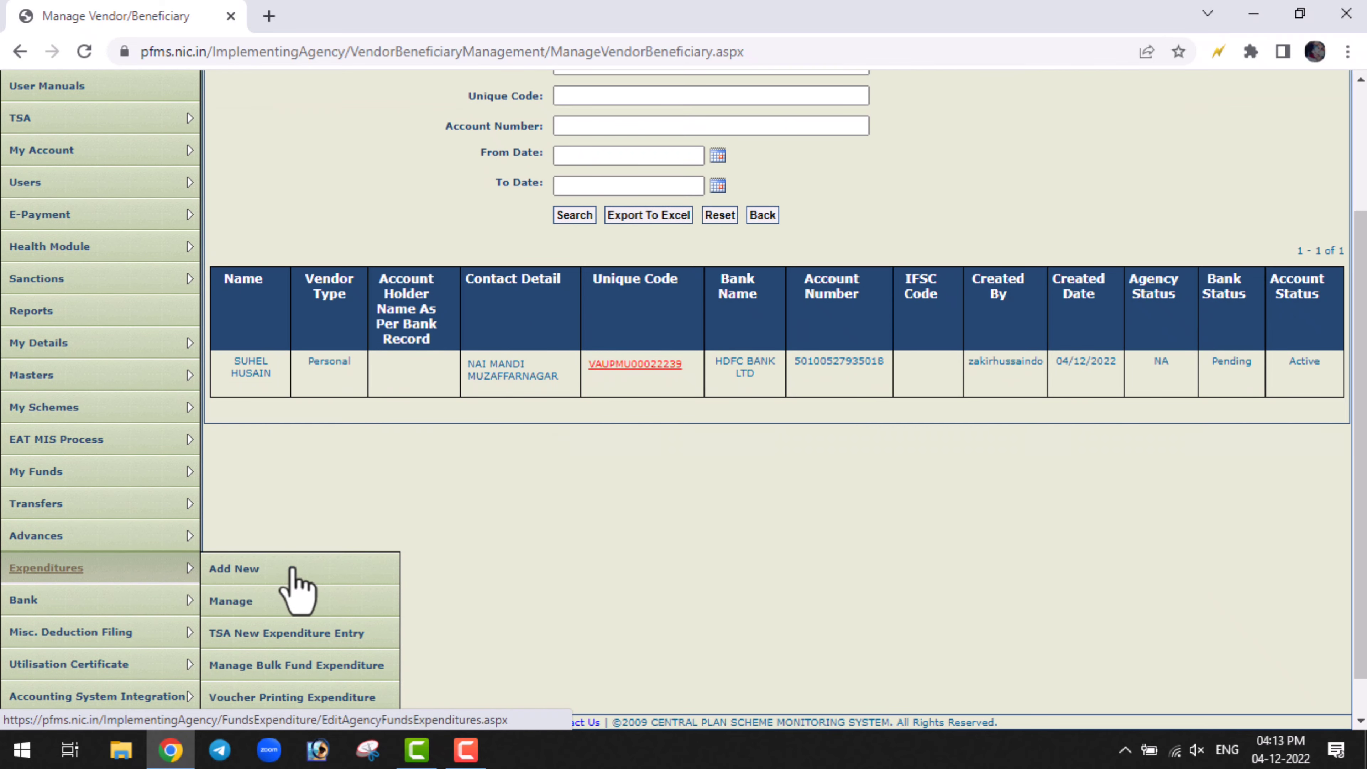
# Start a new expenditure and select the UP113 Samgra Shiksha (Elementary Education) scheme
pyautogui.click(229, 568)
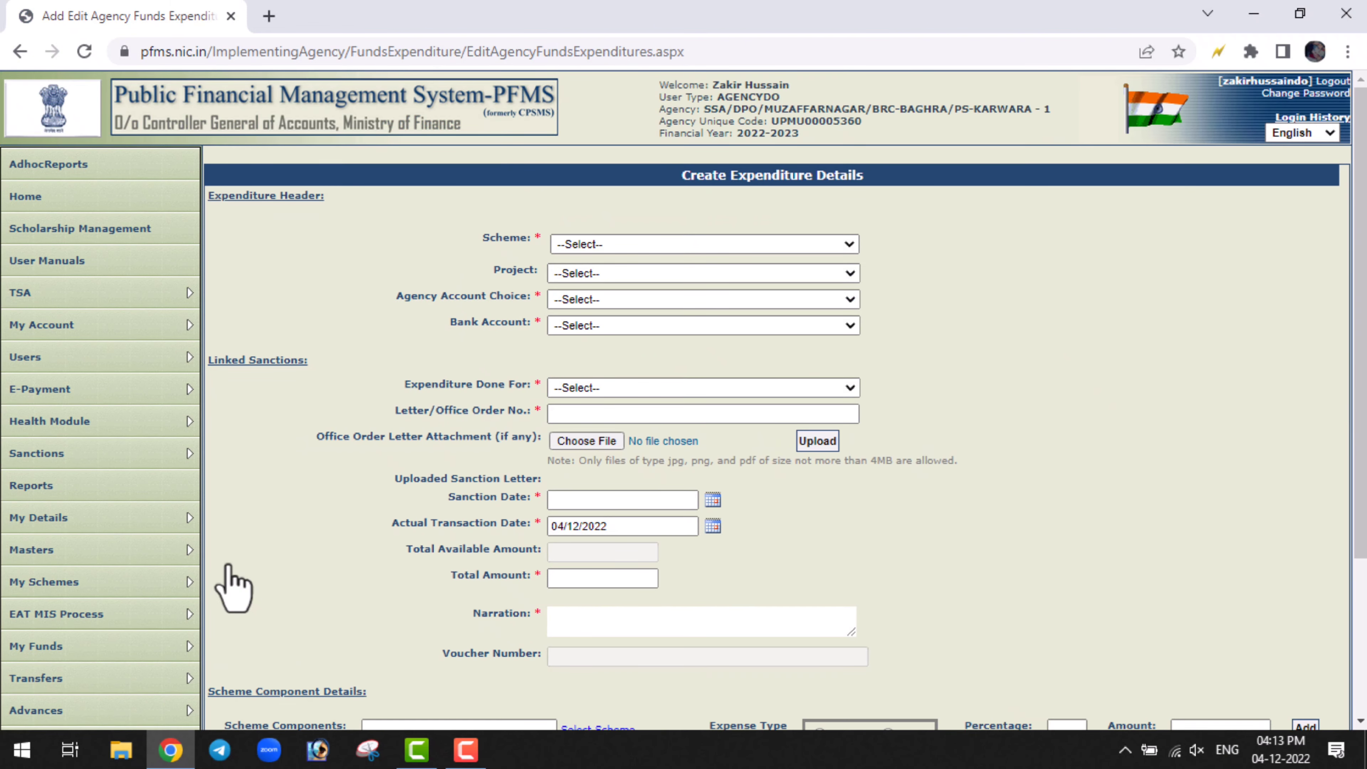
pyautogui.scroll(-4, 610, 534)
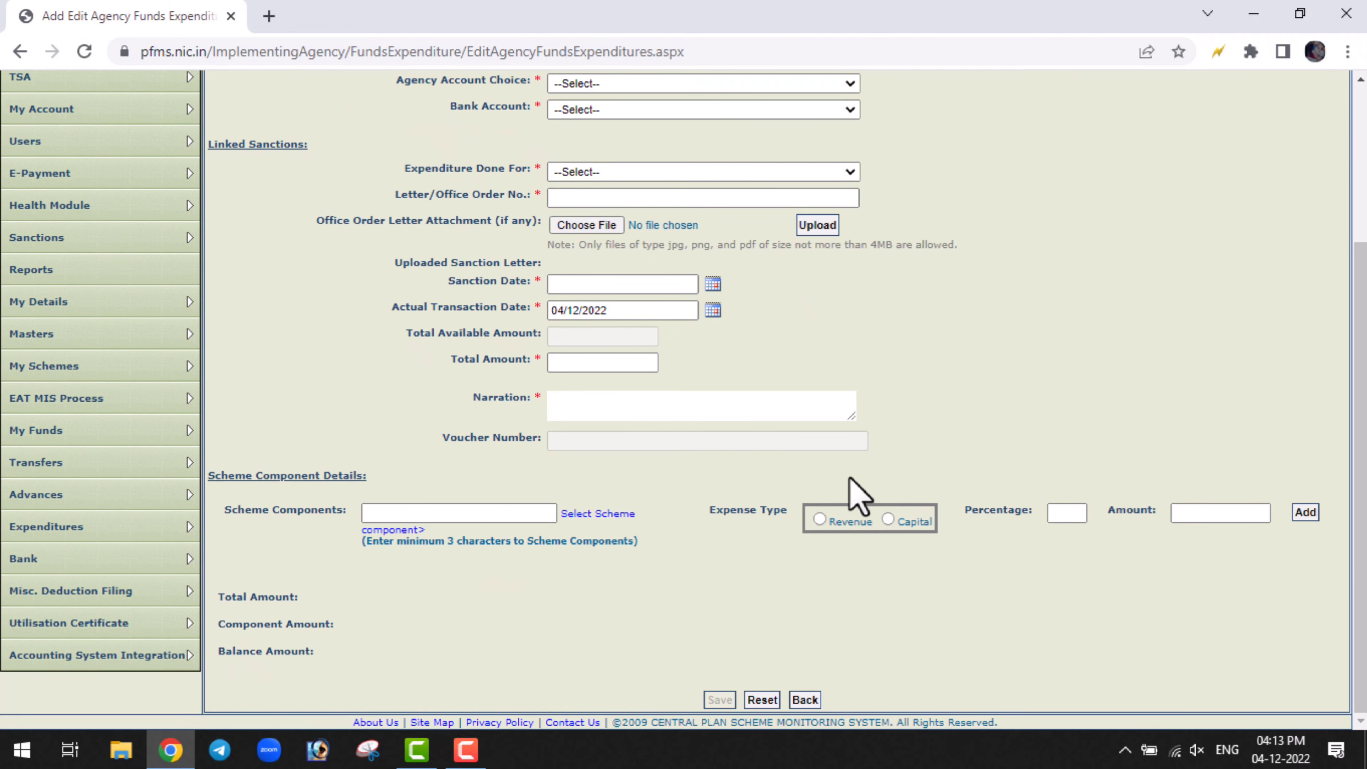
pyautogui.scroll(4, 884, 479)
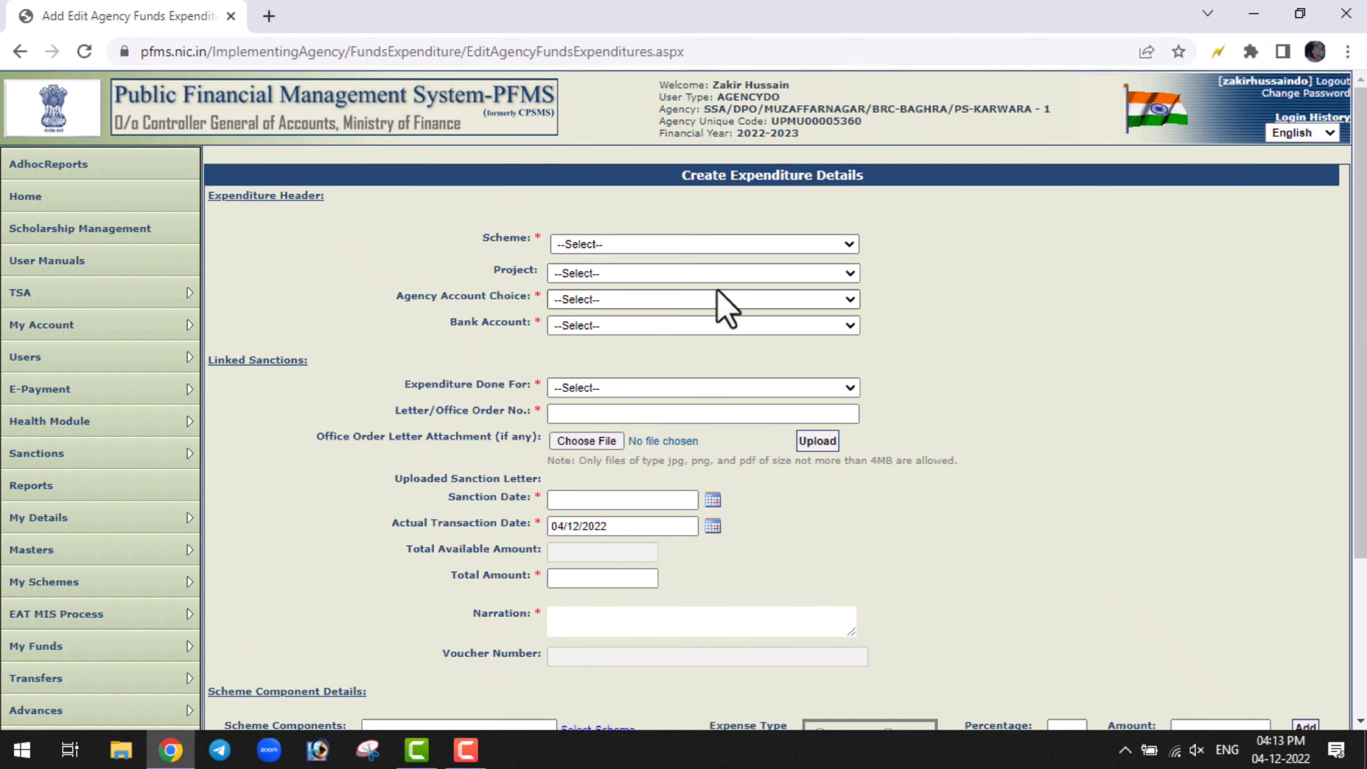
pyautogui.click(750, 243)
pyautogui.click(753, 273)
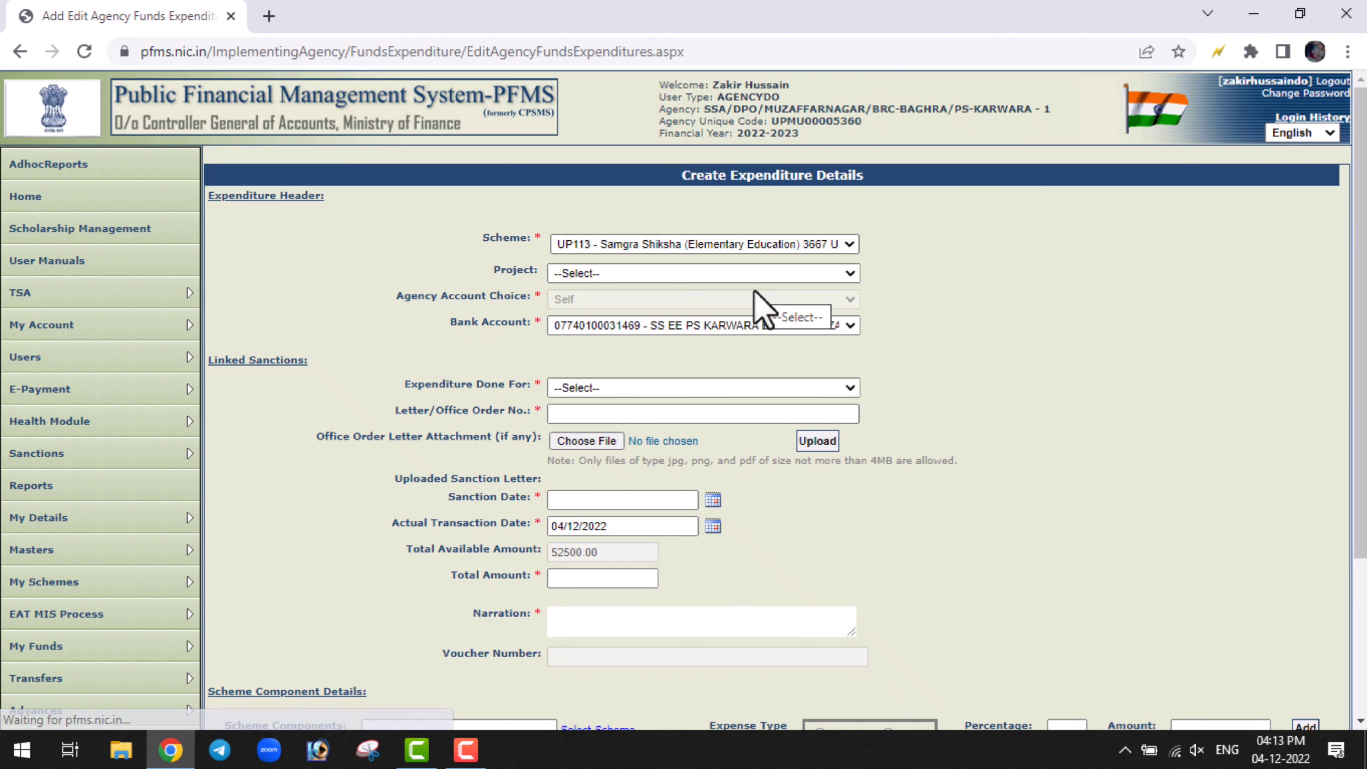
# Review the project and bank account choices, then set Expenditure Done For to Vendors
pyautogui.click(764, 275)
pyautogui.click(767, 291)
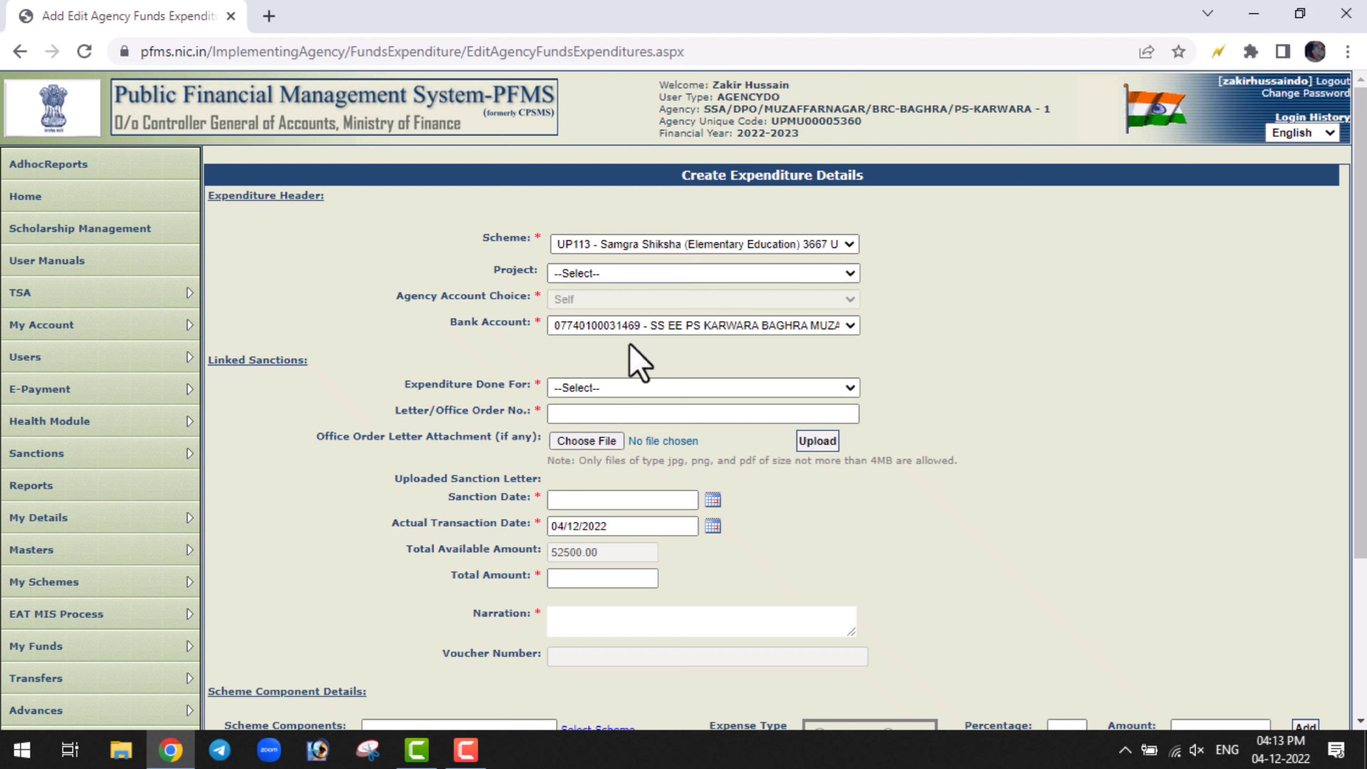
pyautogui.click(670, 328)
pyautogui.click(670, 329)
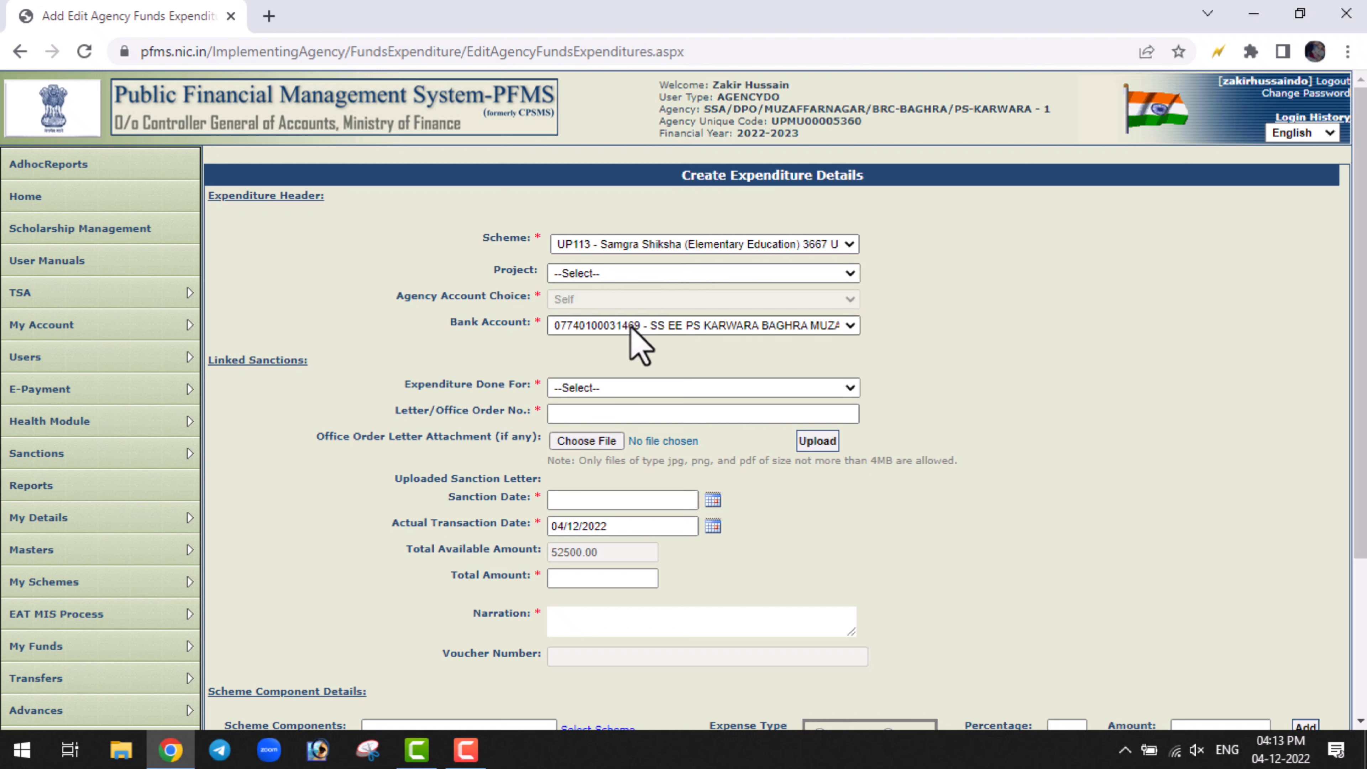
pyautogui.click(620, 398)
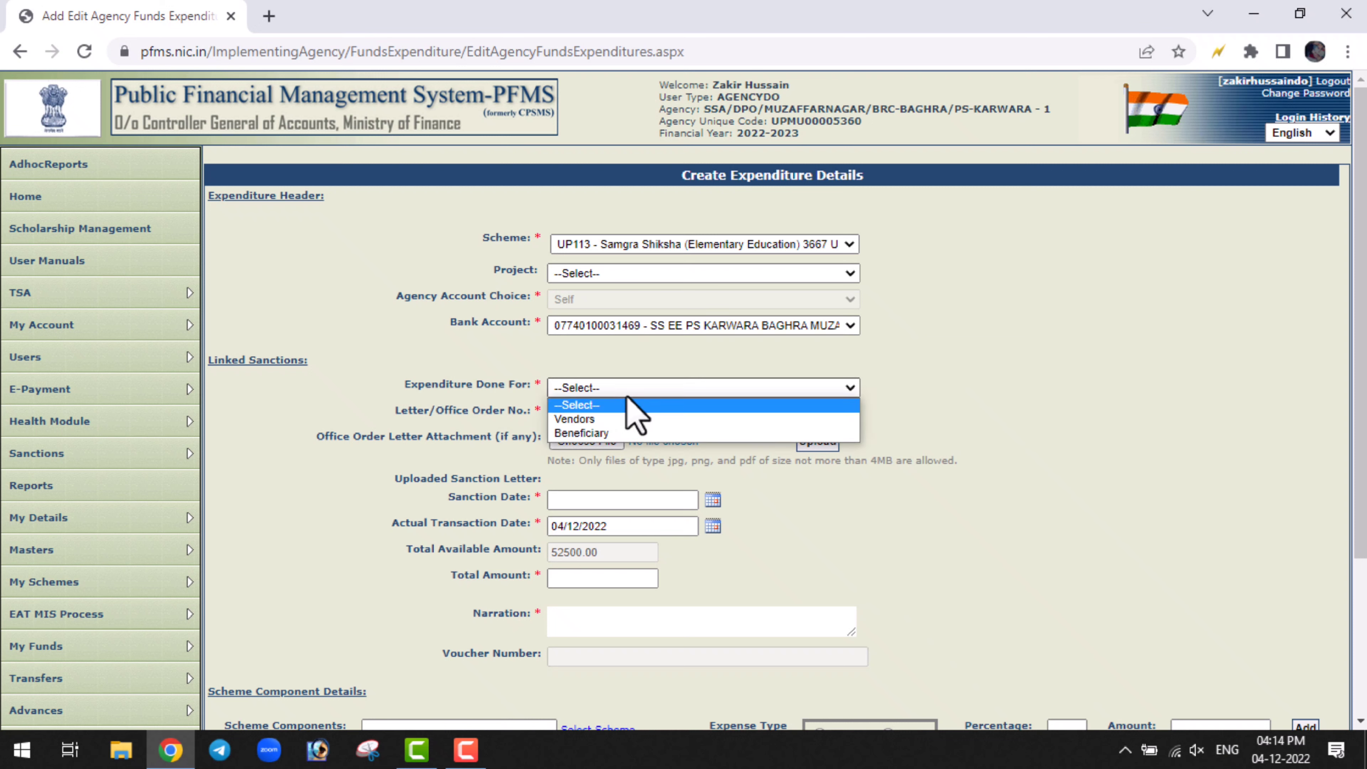
pyautogui.click(640, 419)
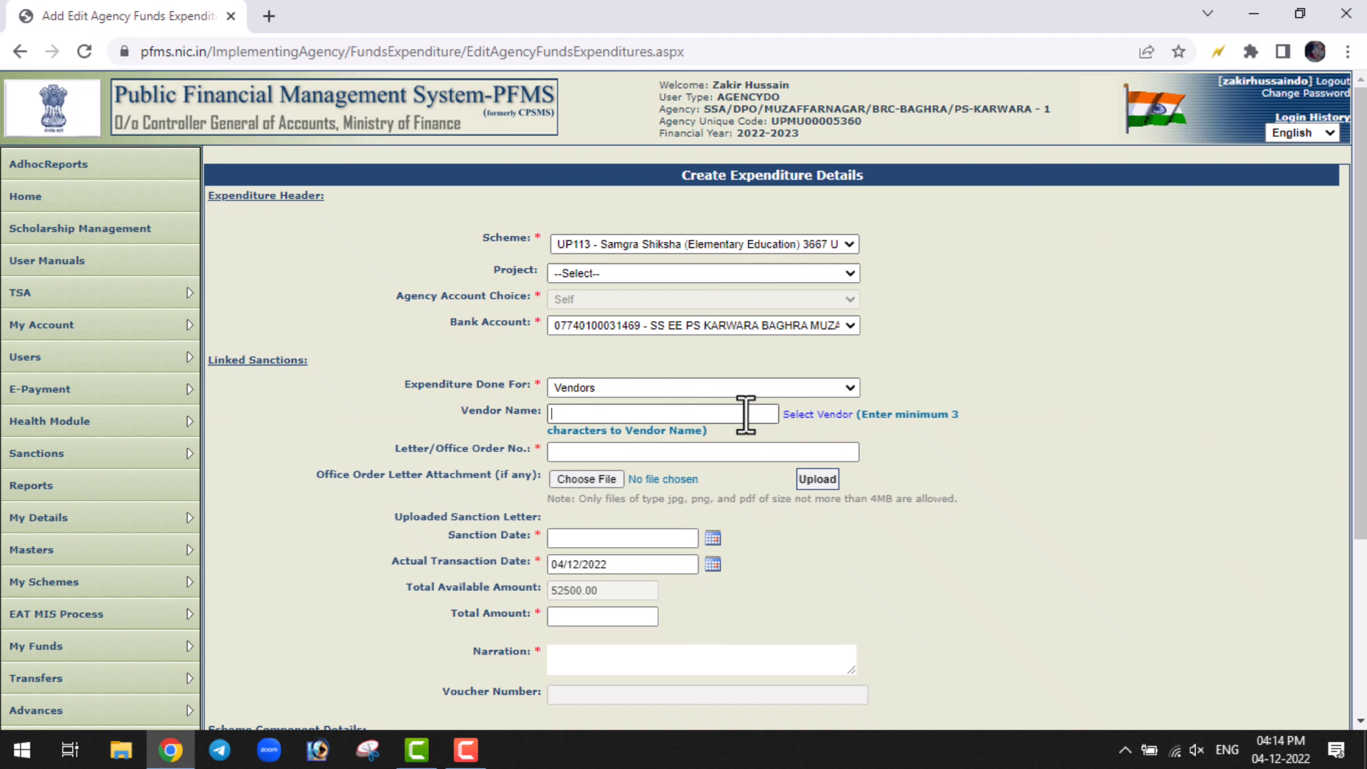
pyautogui.write('SU')
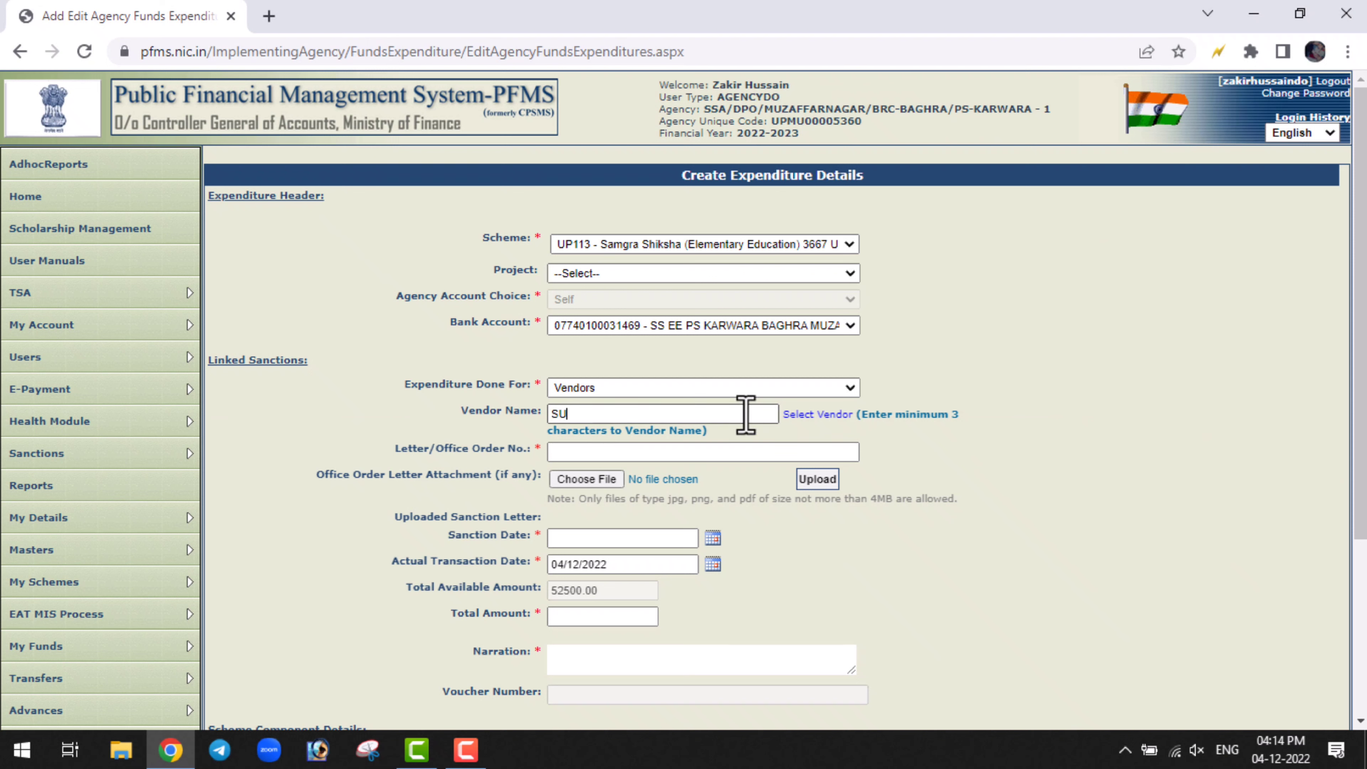
pyautogui.write('H')
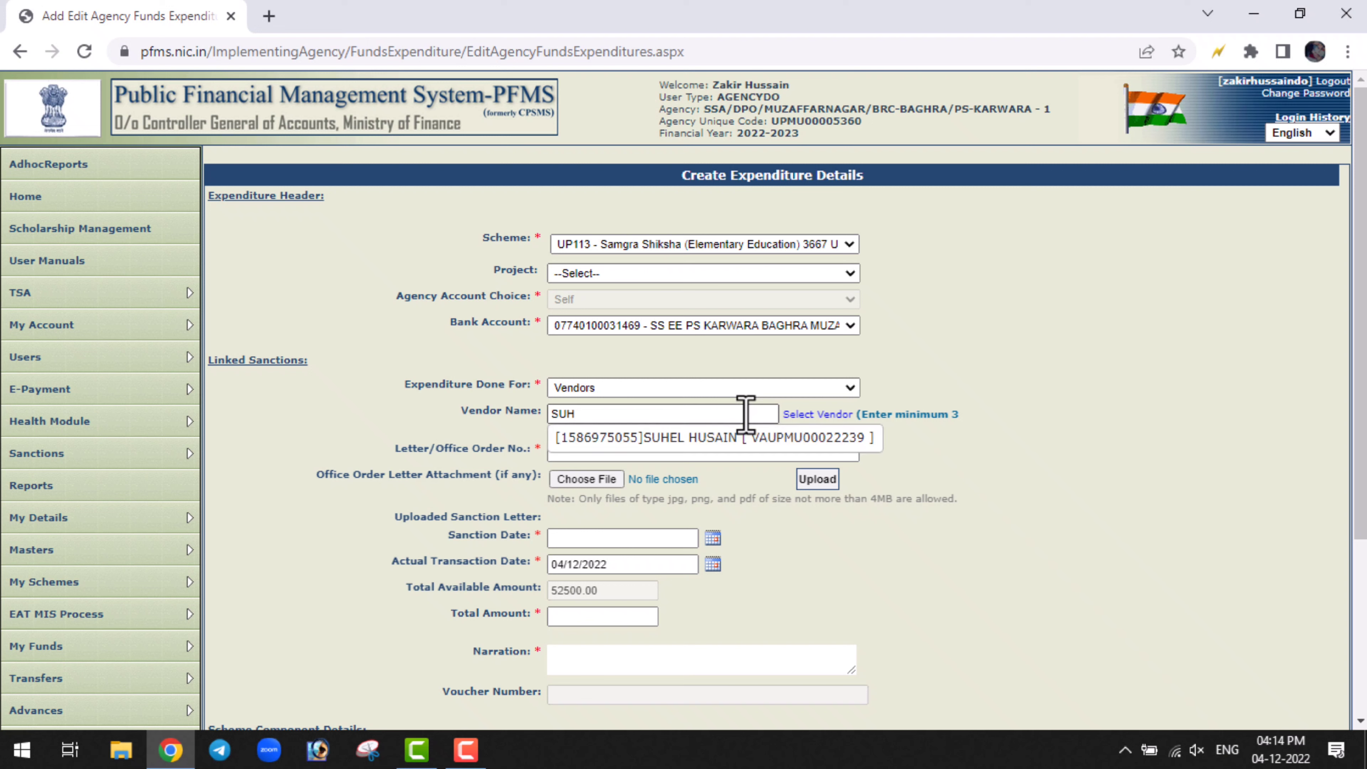
pyautogui.click(739, 438)
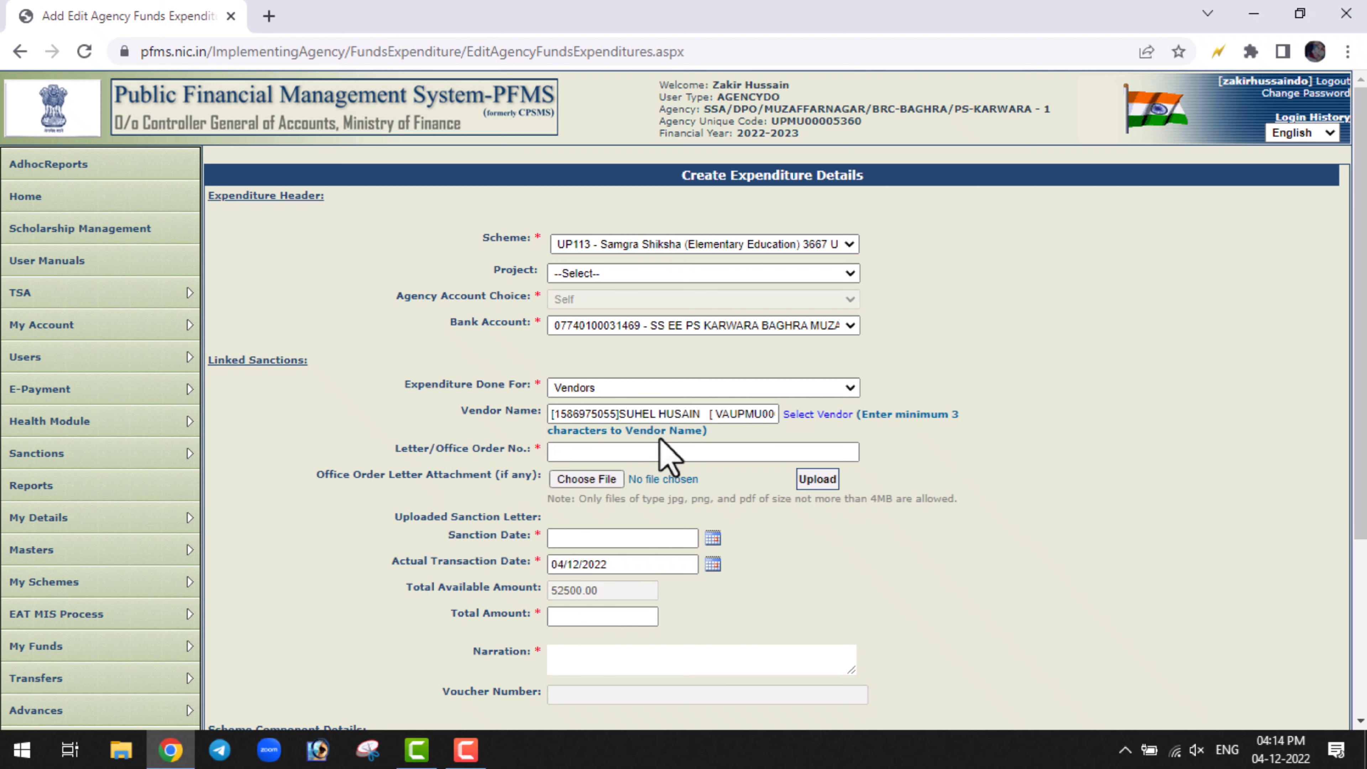
pyautogui.click(610, 454)
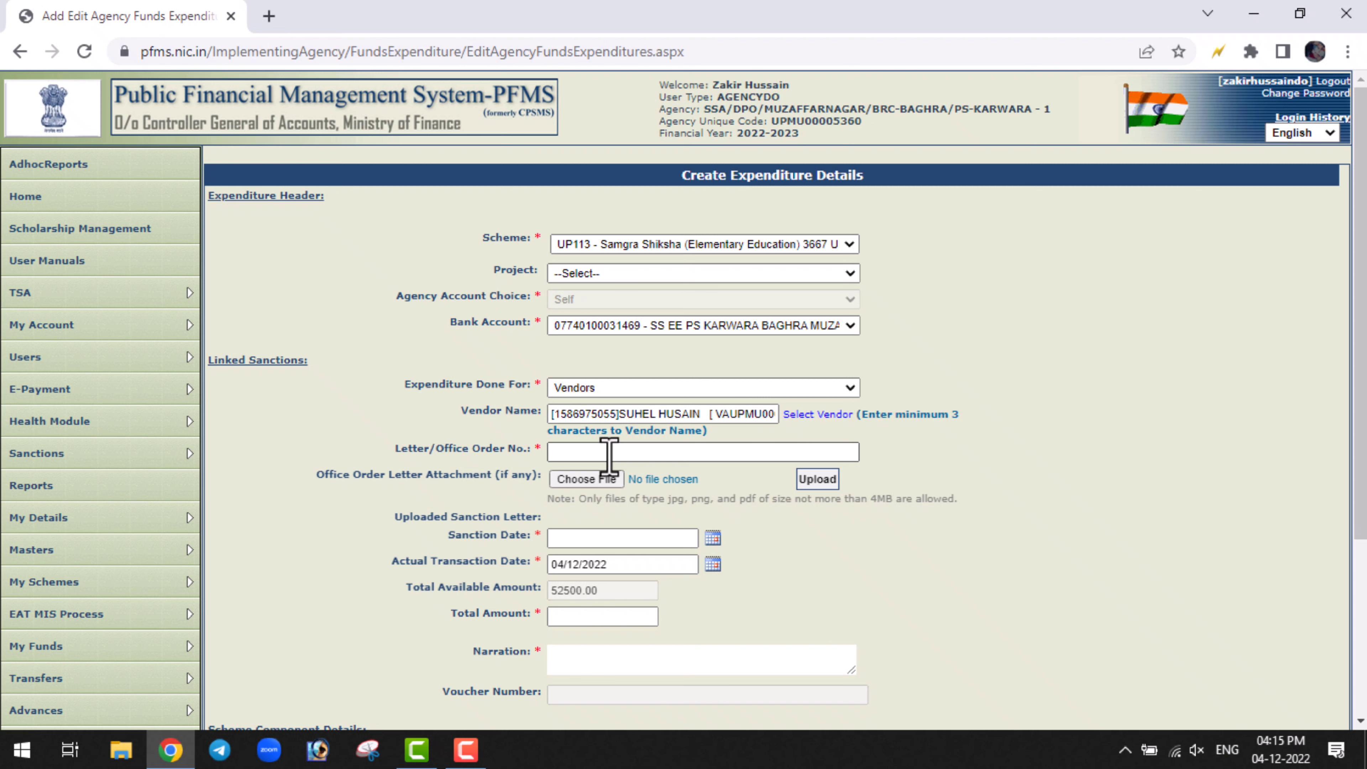
pyautogui.write('PSK')
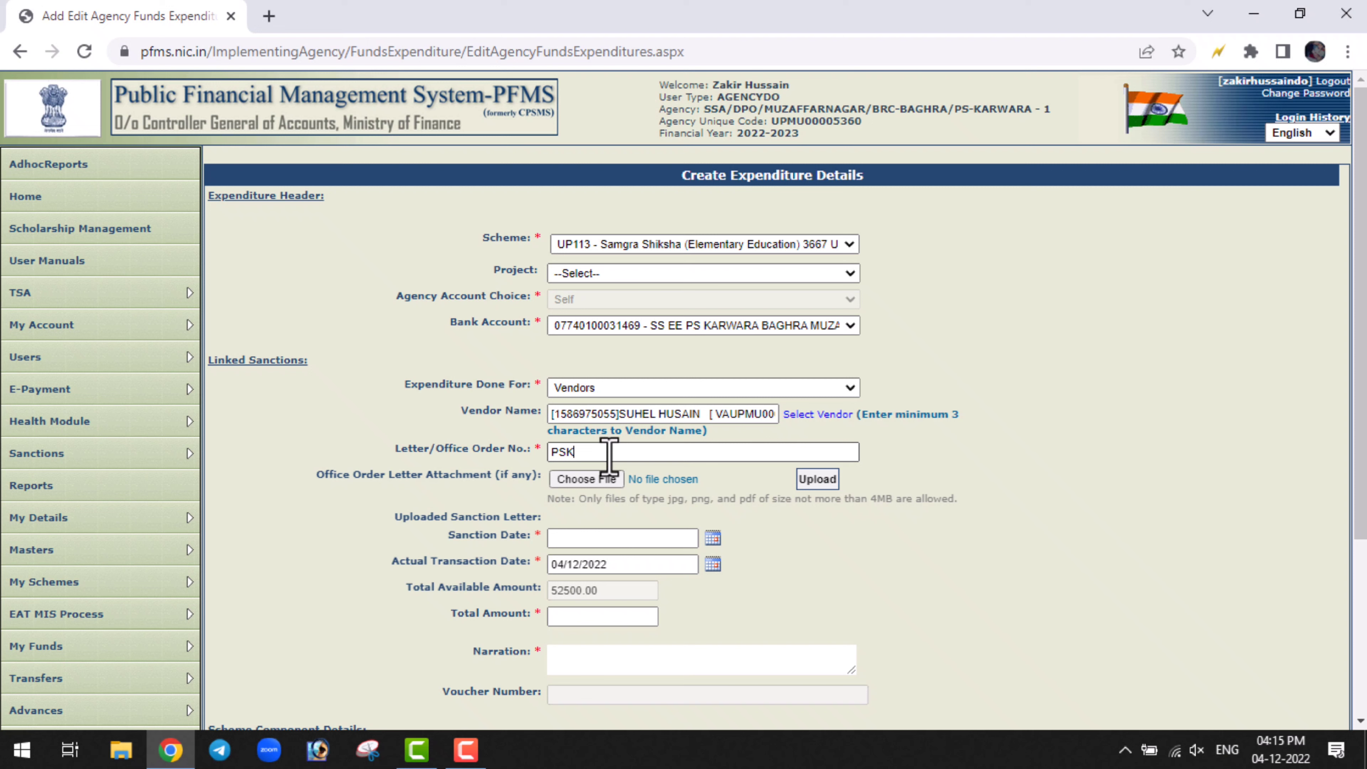
pyautogui.write('/')
pyautogui.write('01')
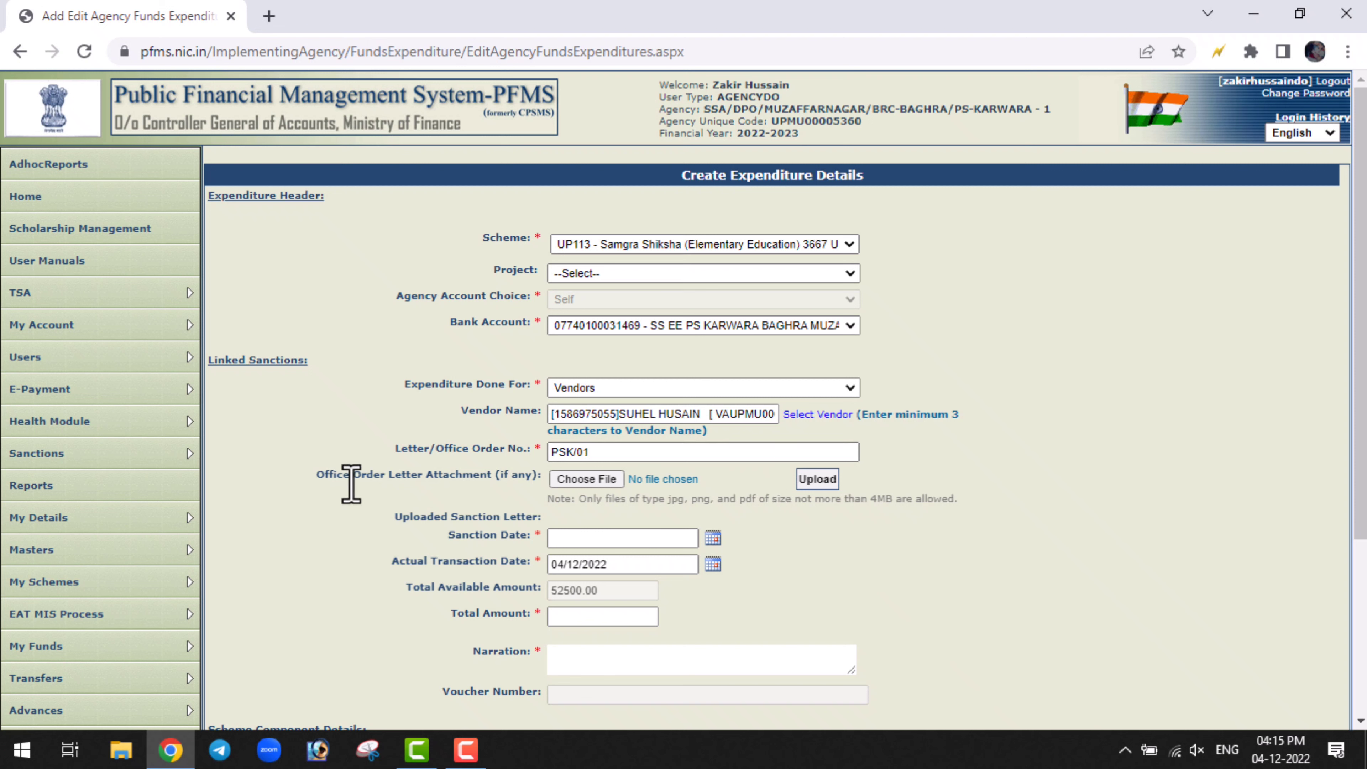
pyautogui.moveTo(325, 469); pyautogui.dragTo(508, 476)
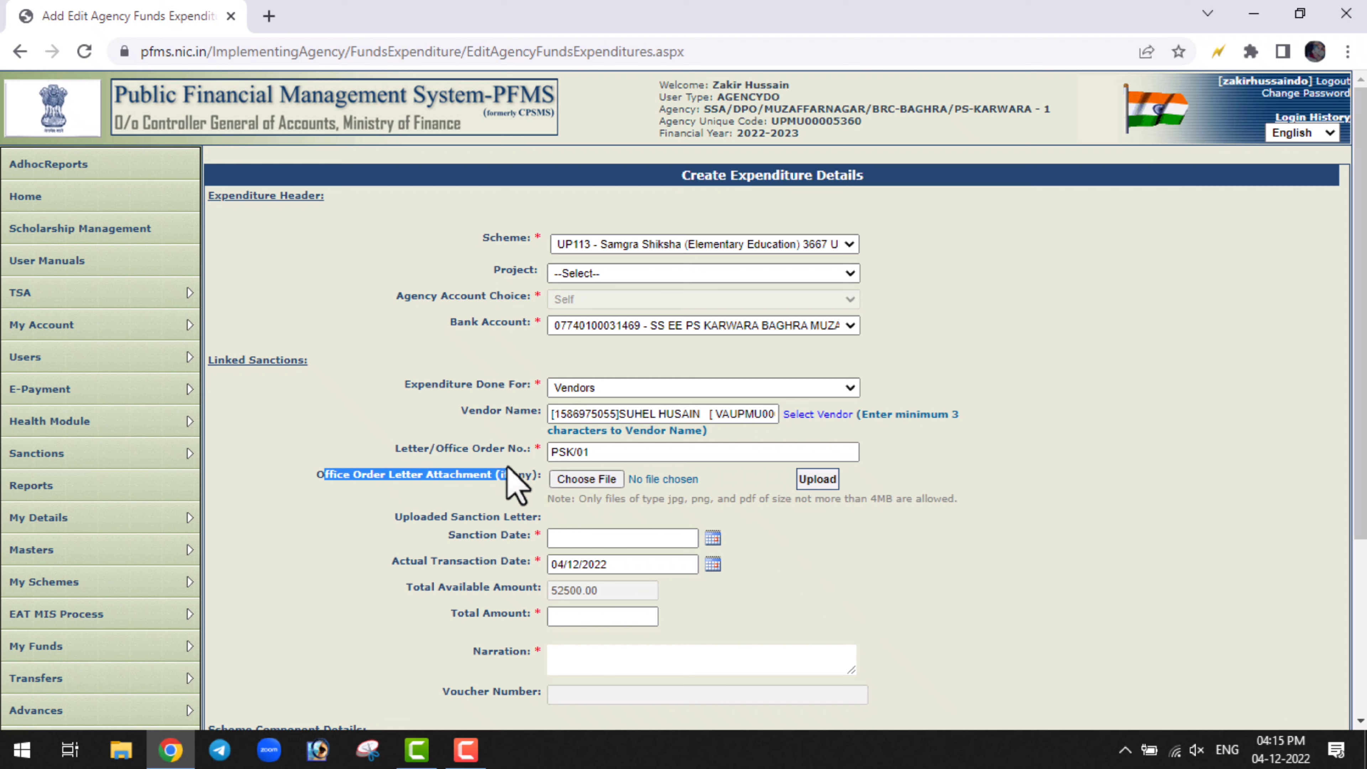
pyautogui.click(1007, 450)
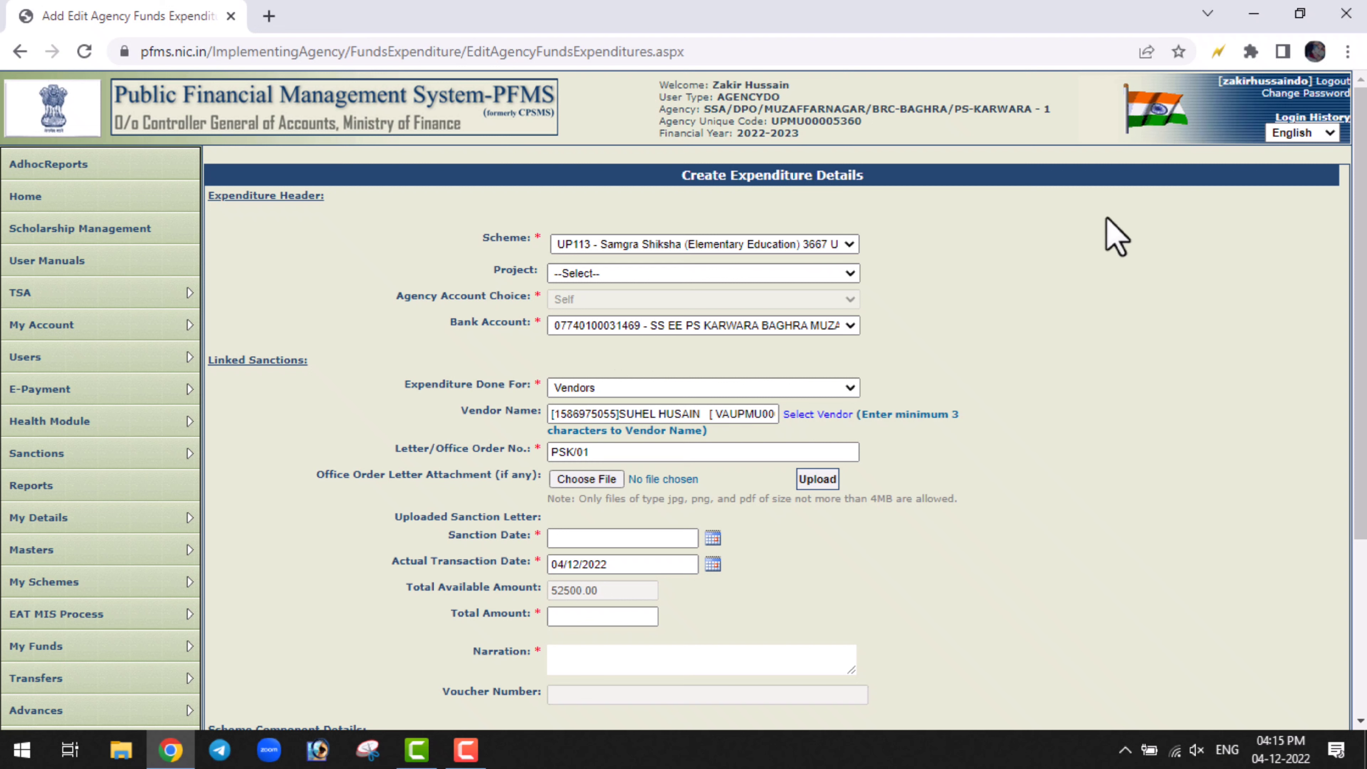
# Highlight the filled scheme-through-vendor rows and the Sanction Date label
pyautogui.moveTo(1107, 223); pyautogui.dragTo(1211, 423)
pyautogui.click(1257, 205)
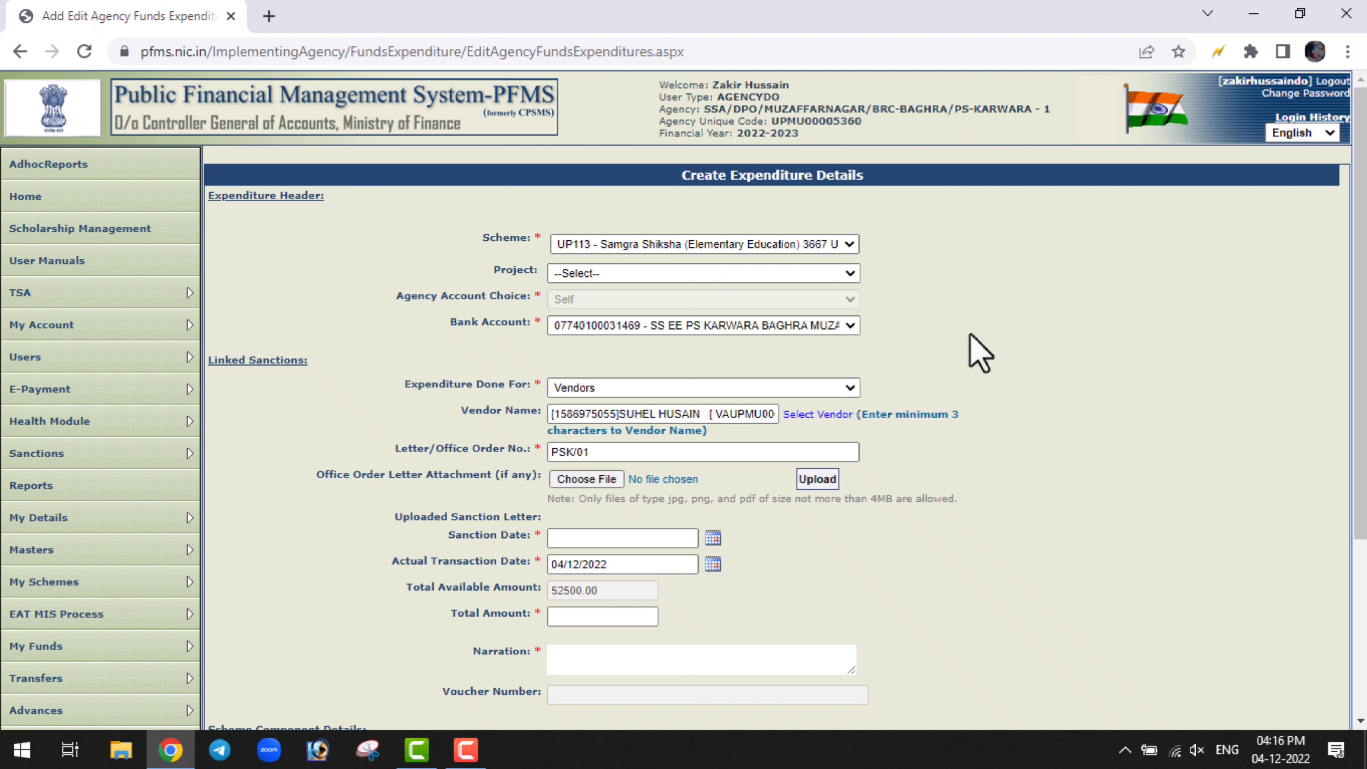
pyautogui.moveTo(455, 537); pyautogui.dragTo(652, 535)
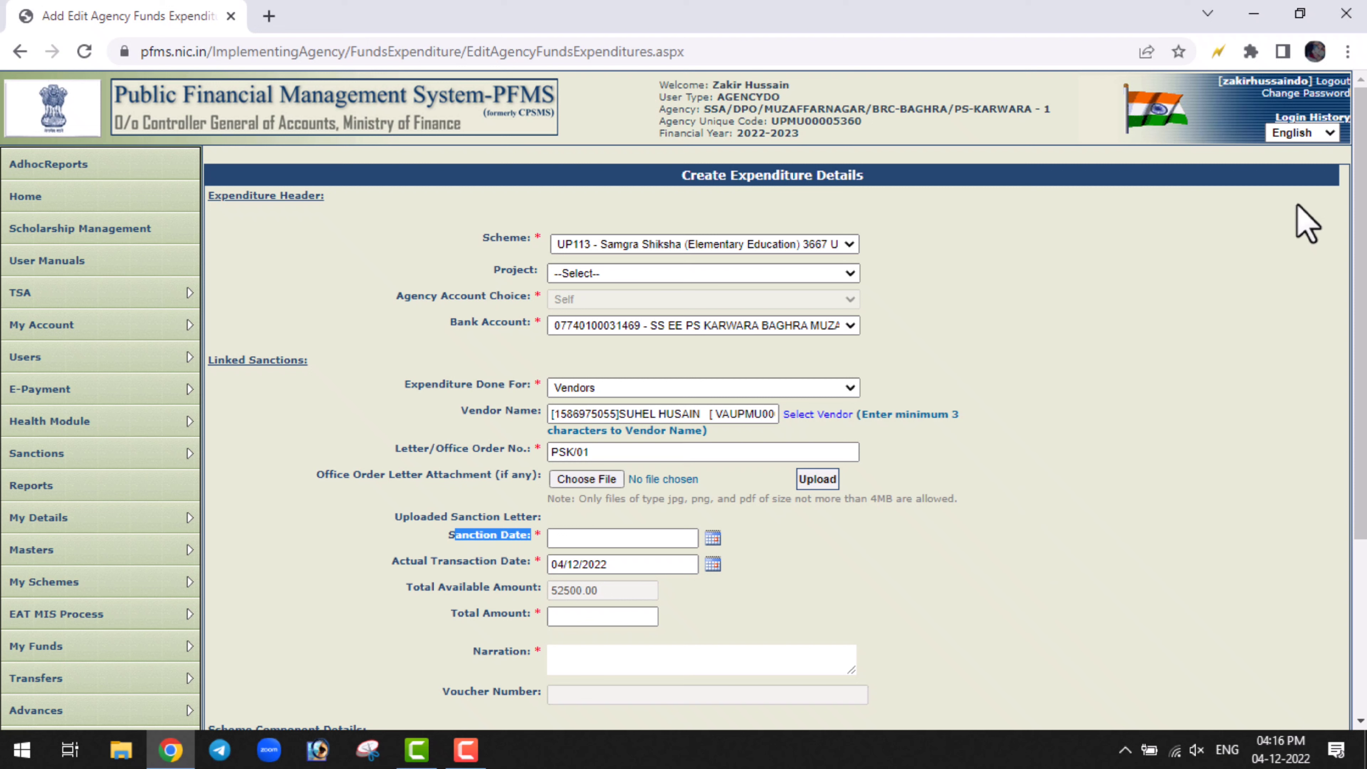
# Set Sanction Date to 02/12/2022 and check Actual Transaction Date stays 04/12/2022
pyautogui.click(616, 536)
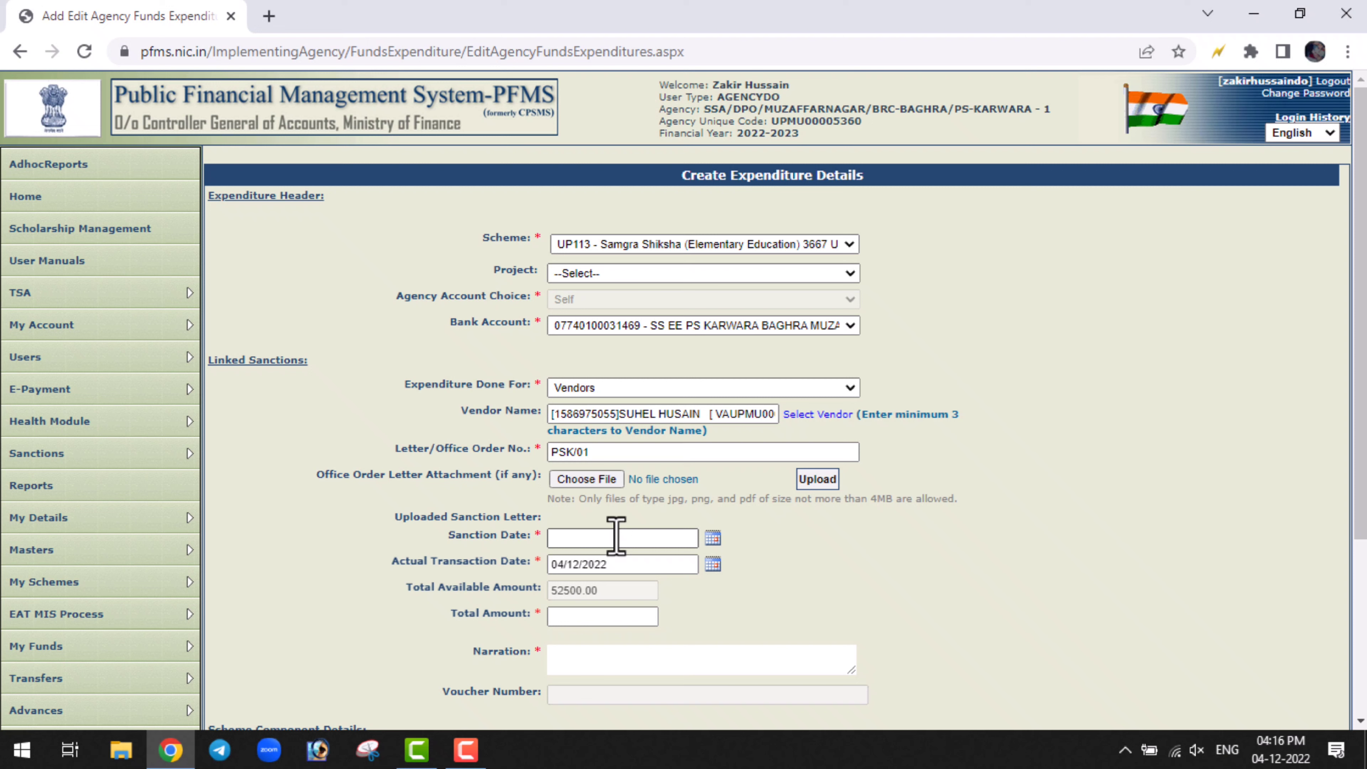
pyautogui.click(712, 540)
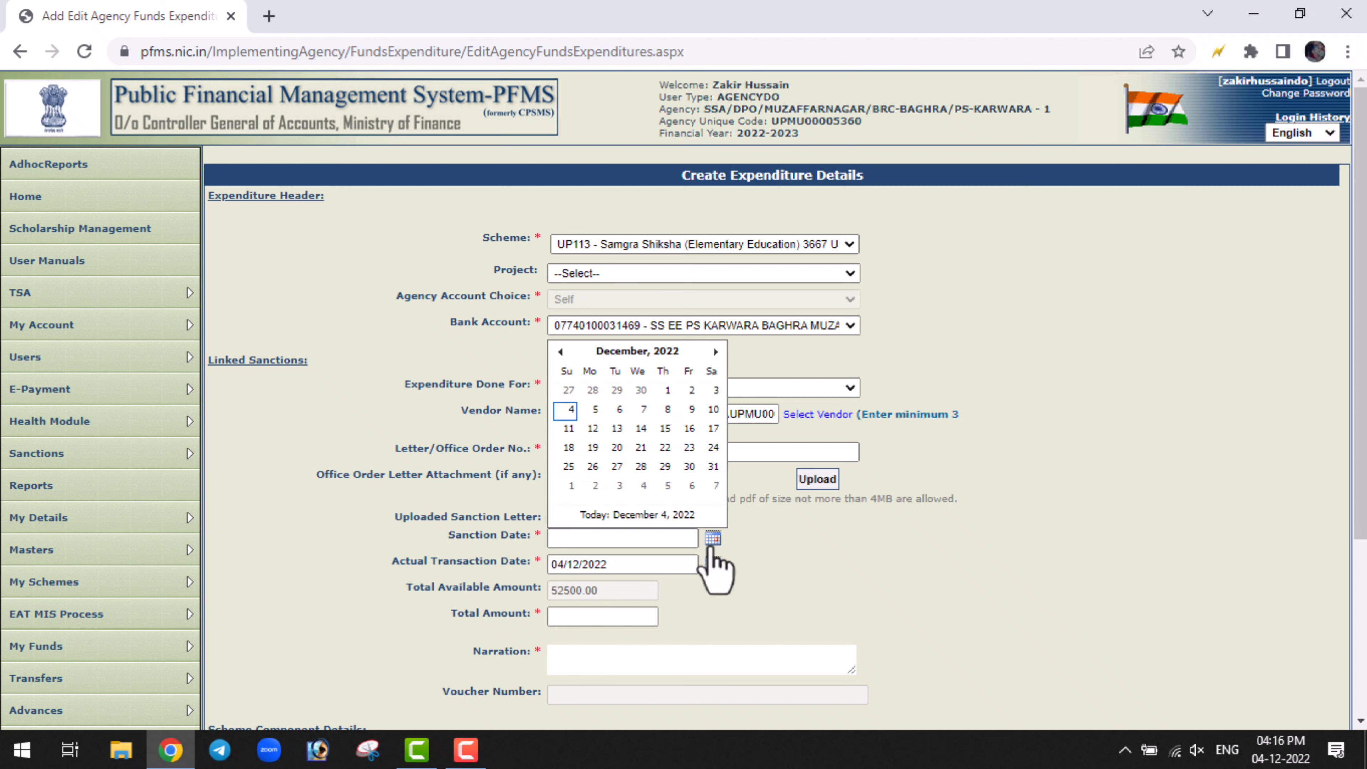
pyautogui.click(688, 389)
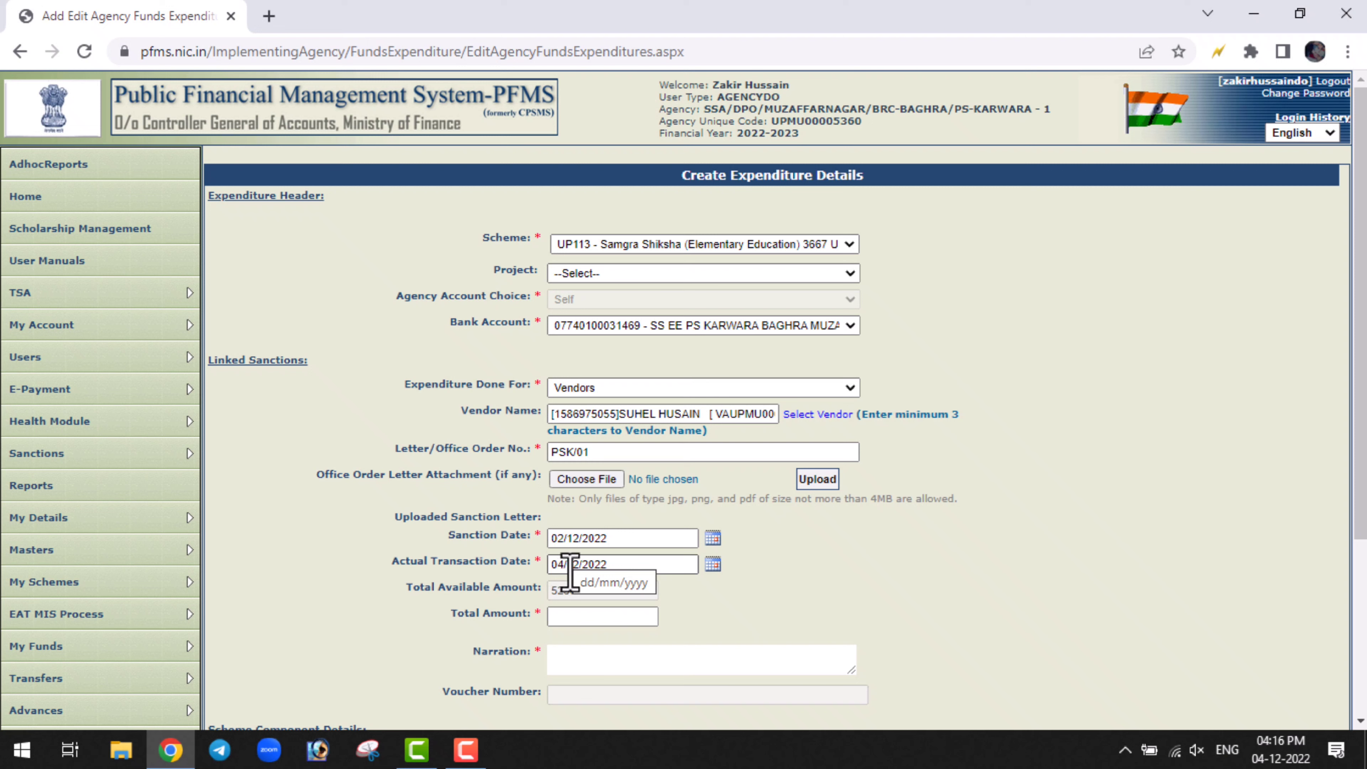
pyautogui.click(568, 567)
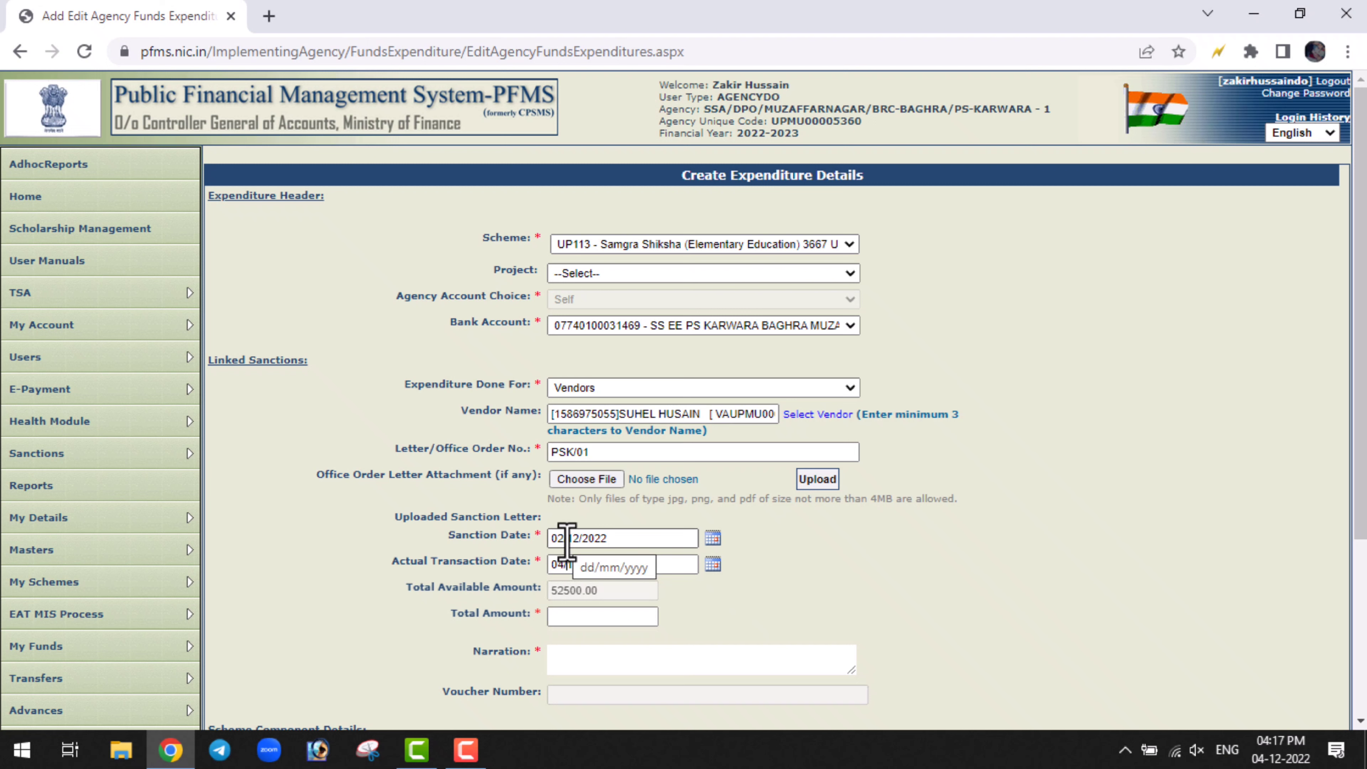
pyautogui.scroll(-2, 757, 580)
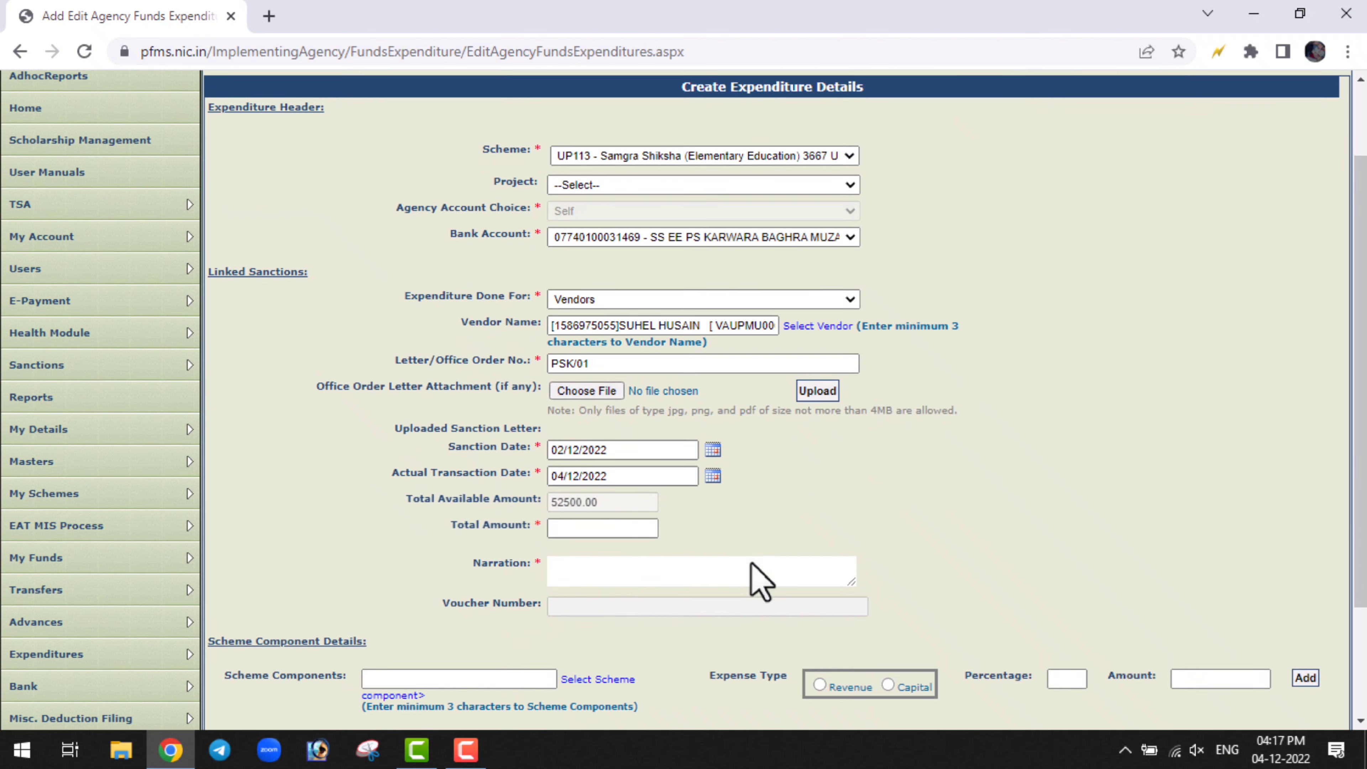
# Enter Total Amount 2000 and narration 'PAYMENT FOR BLUETOOTH SPEAKER'
pyautogui.click(628, 521)
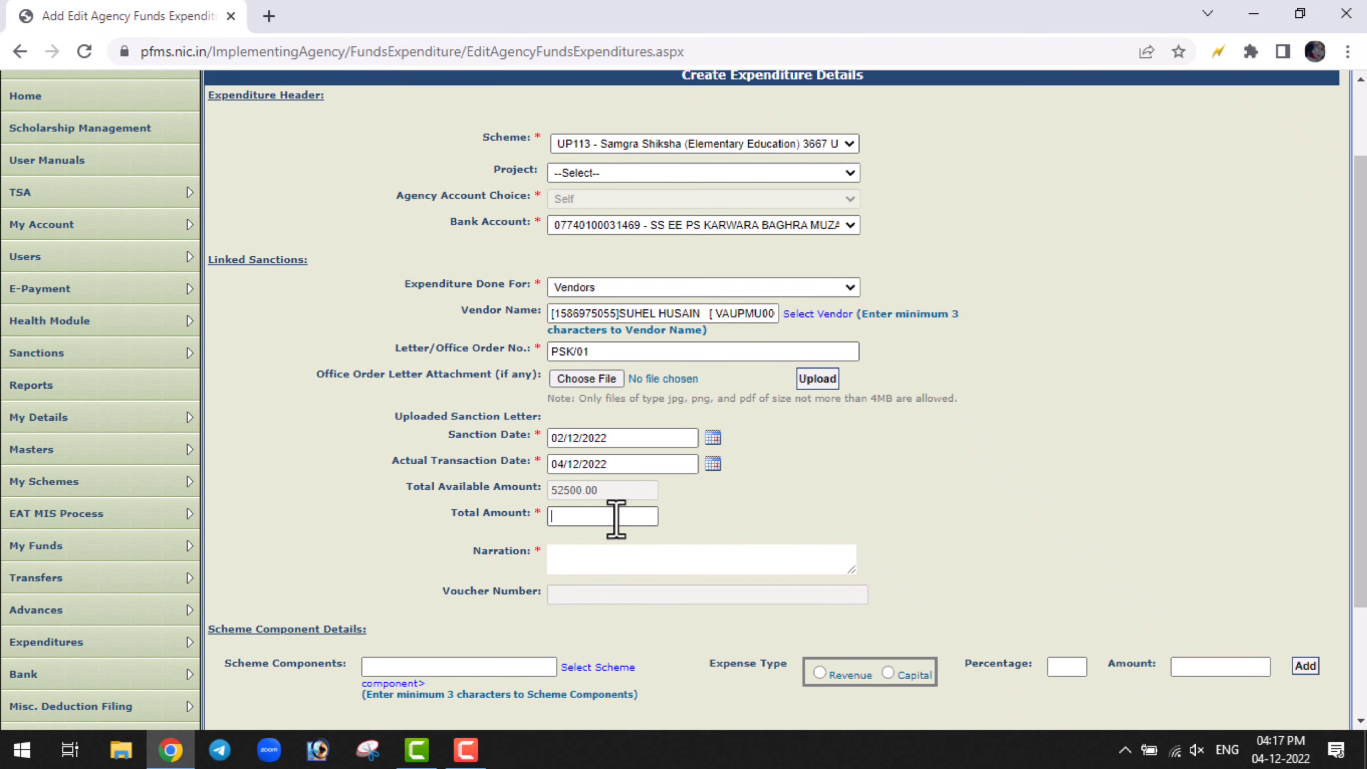
pyautogui.write('2000')
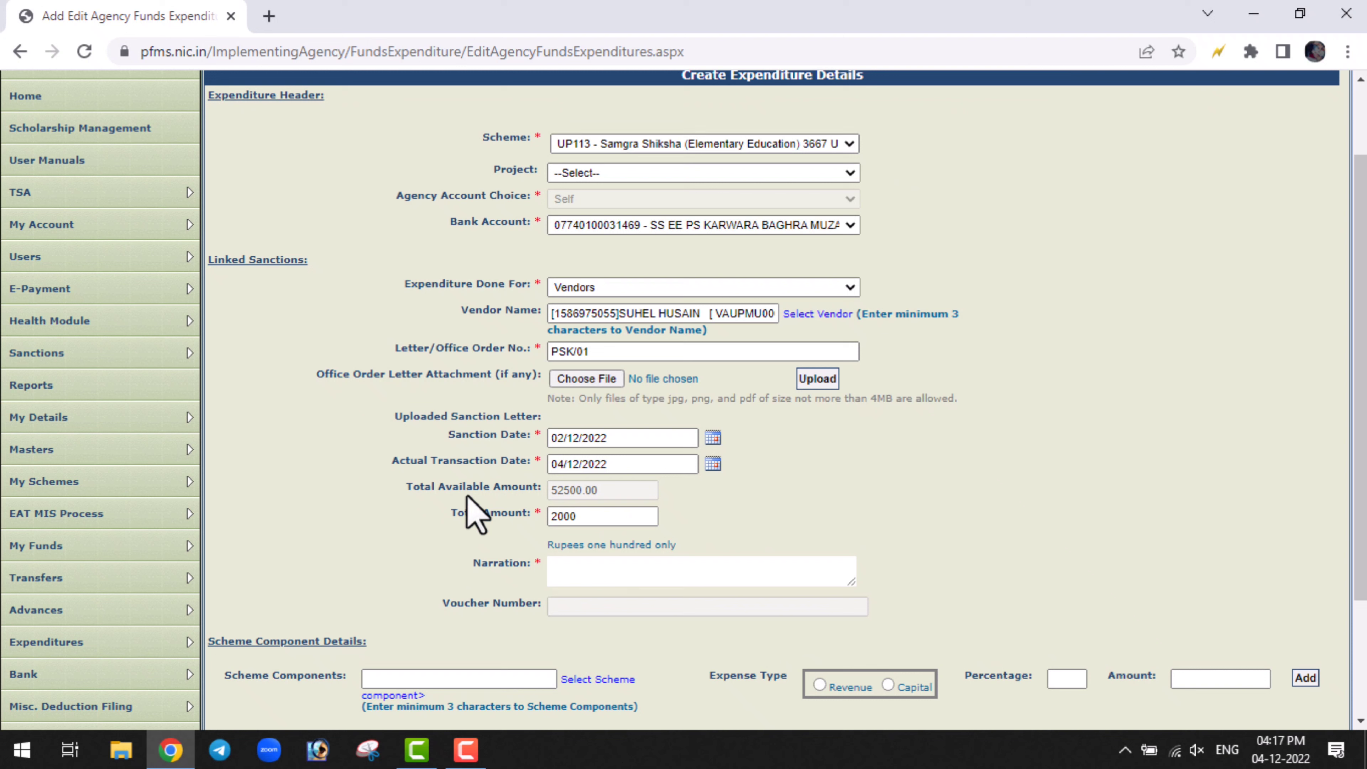
pyautogui.click(624, 580)
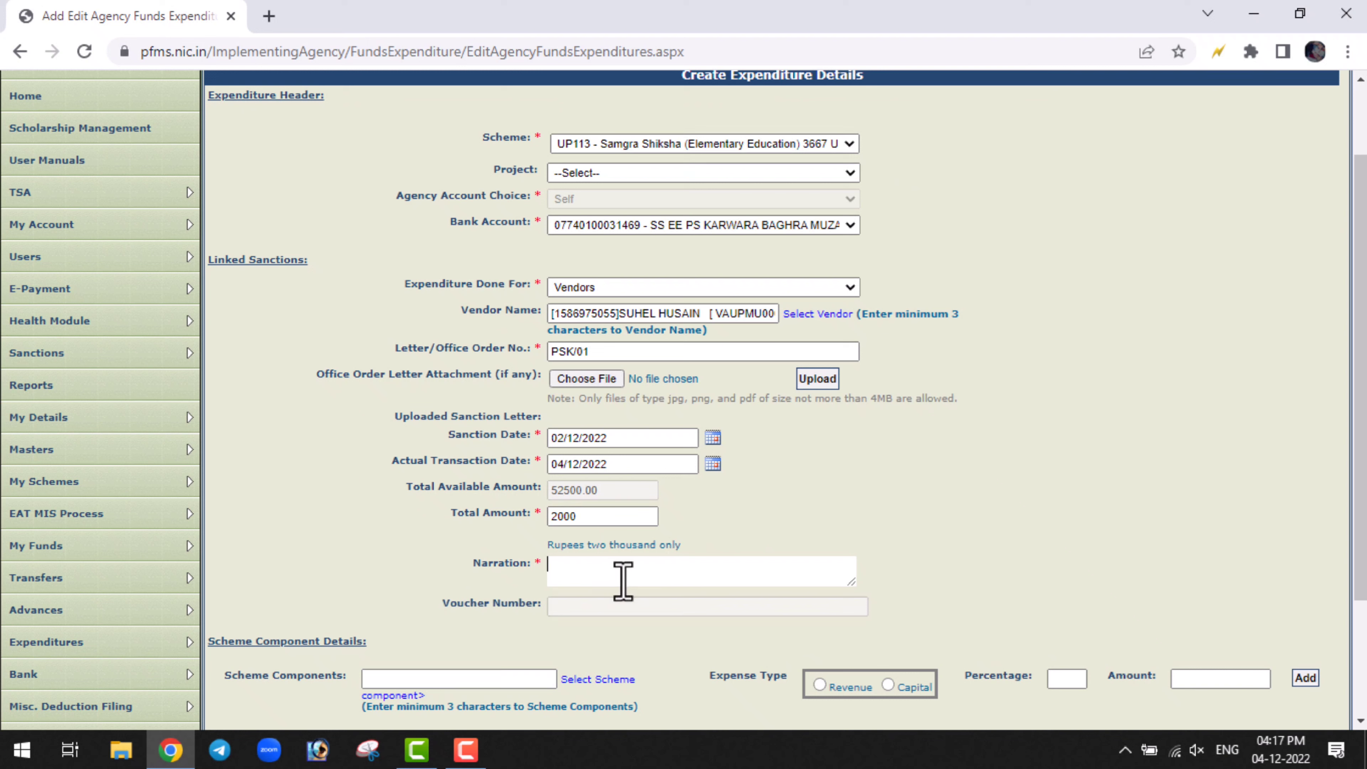
pyautogui.write('BLUETOOTH SPEAKER')
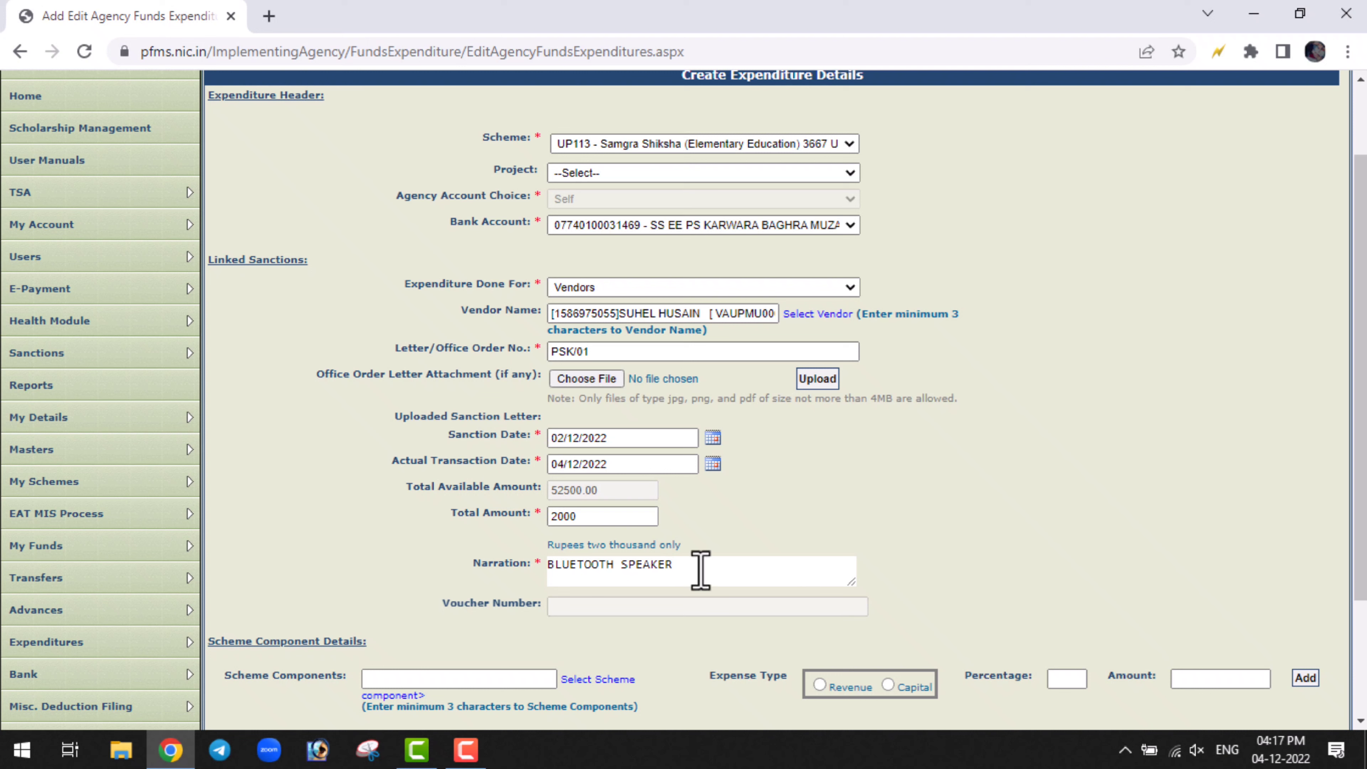
pyautogui.click(551, 564)
pyautogui.write('PAYMENT')
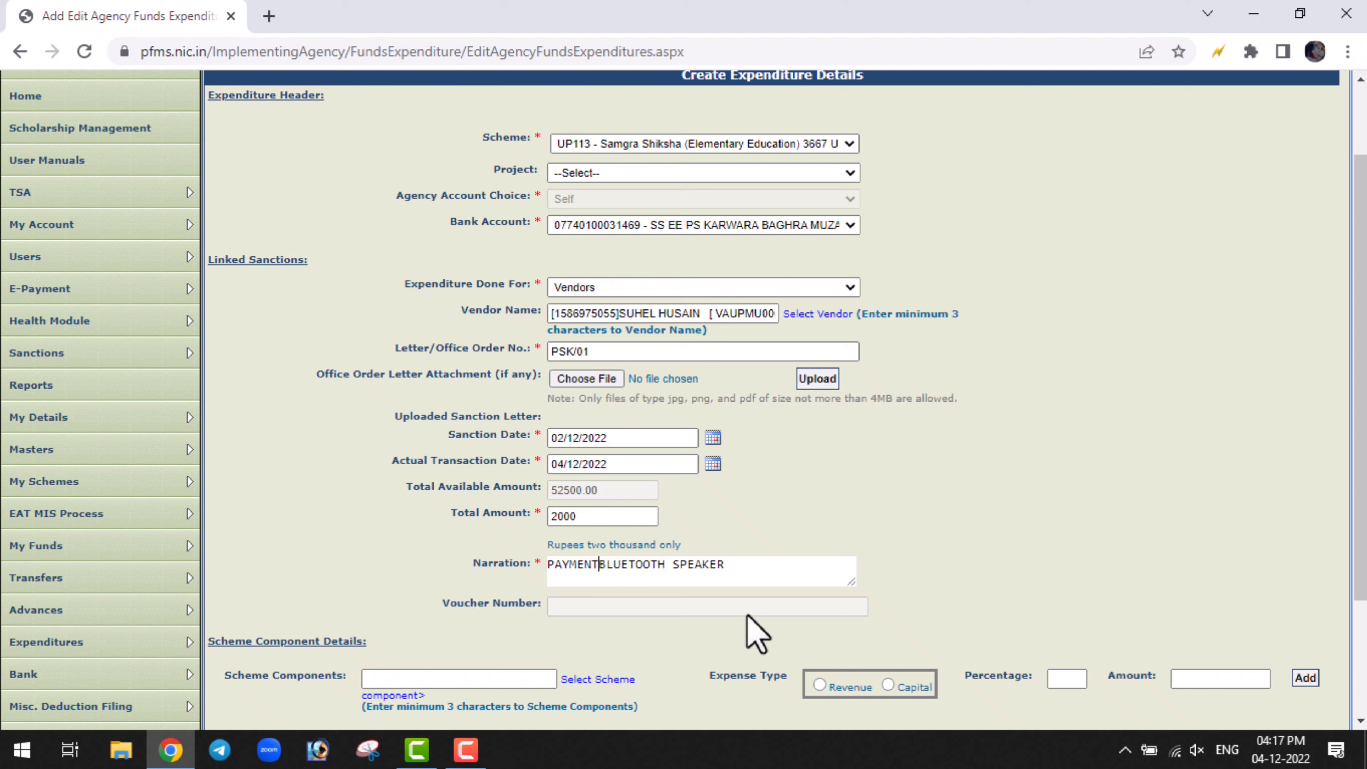
pyautogui.write(' FOR')
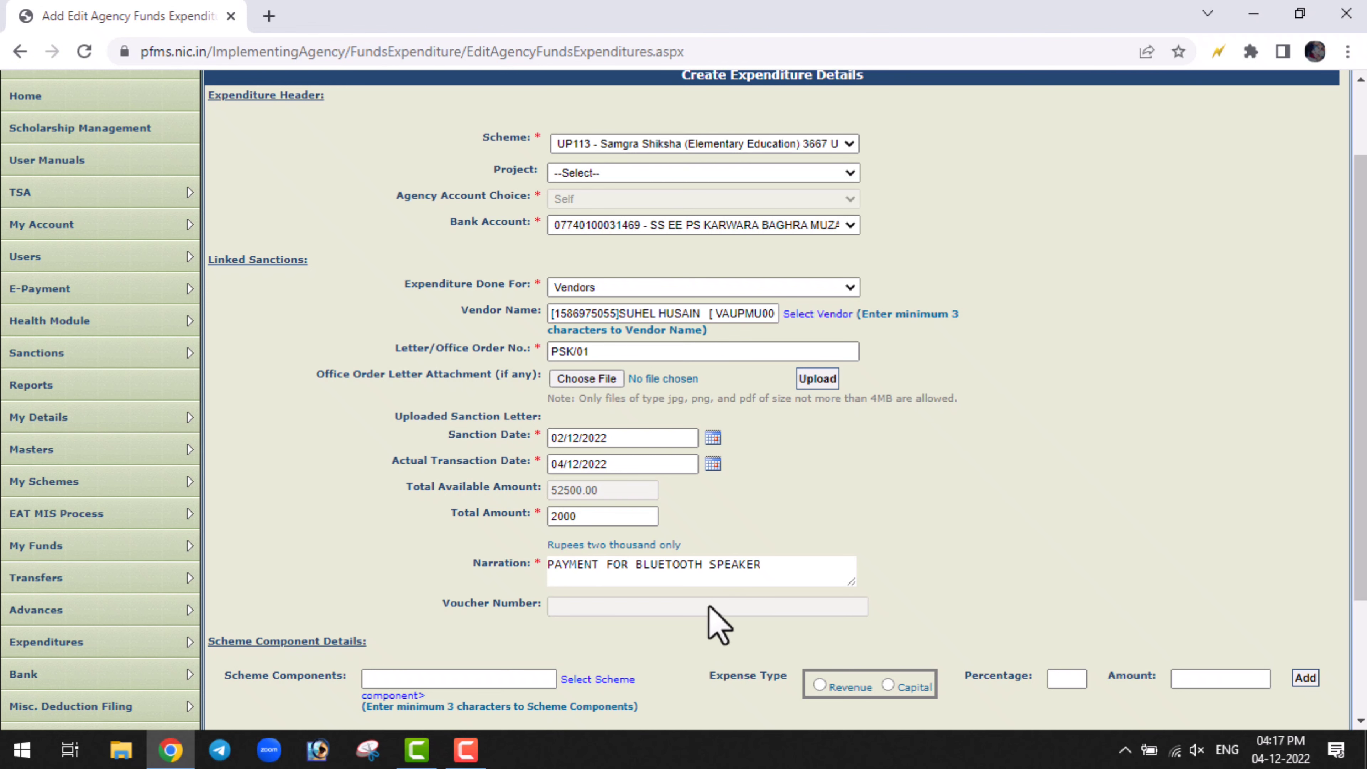
pyautogui.scroll(-3, 715, 622)
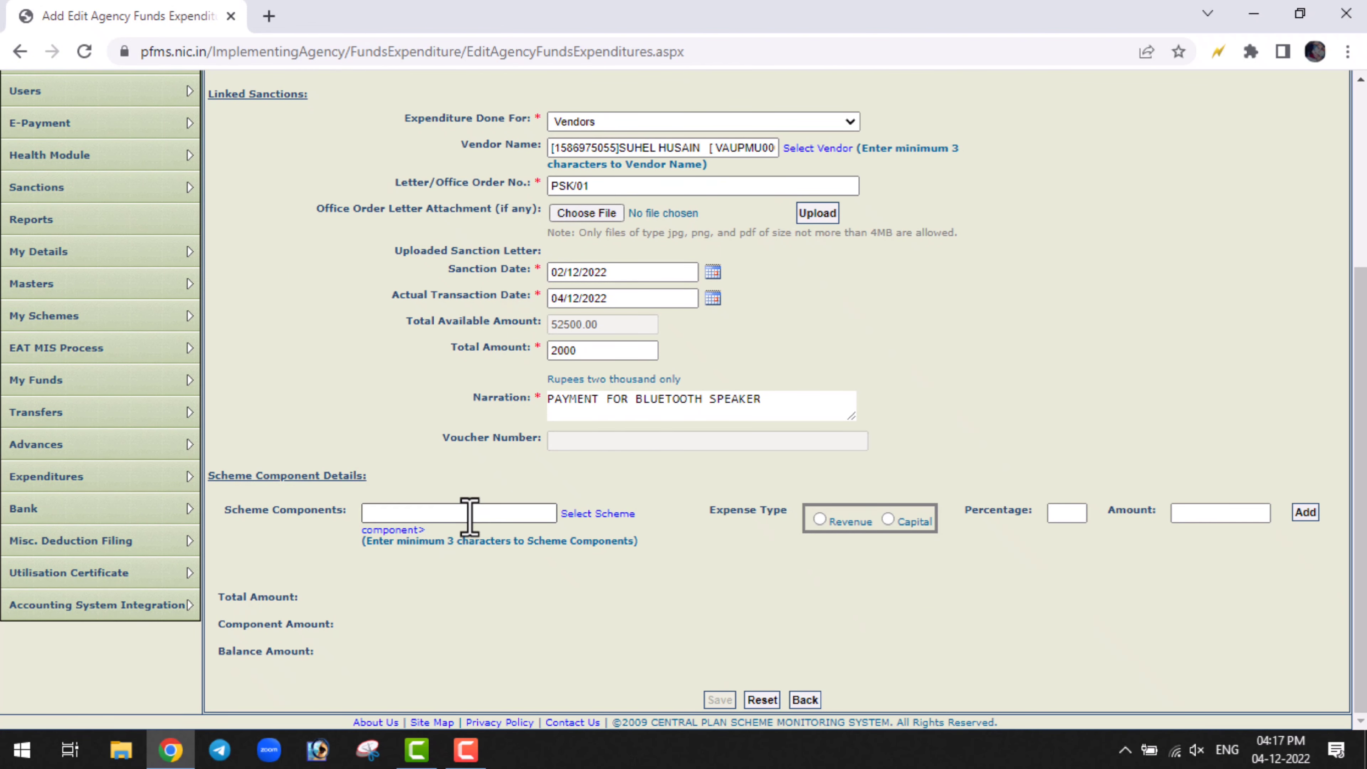
pyautogui.click(599, 515)
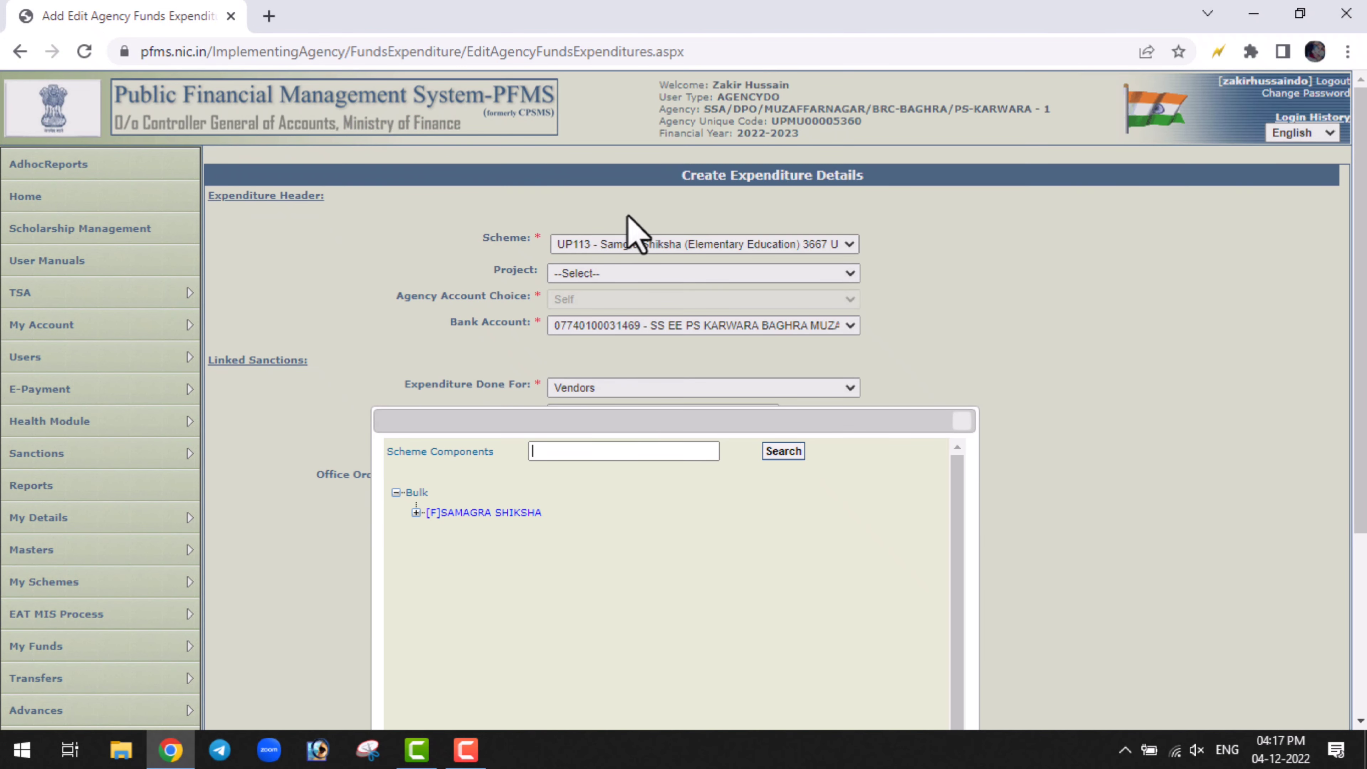
pyautogui.click(416, 512)
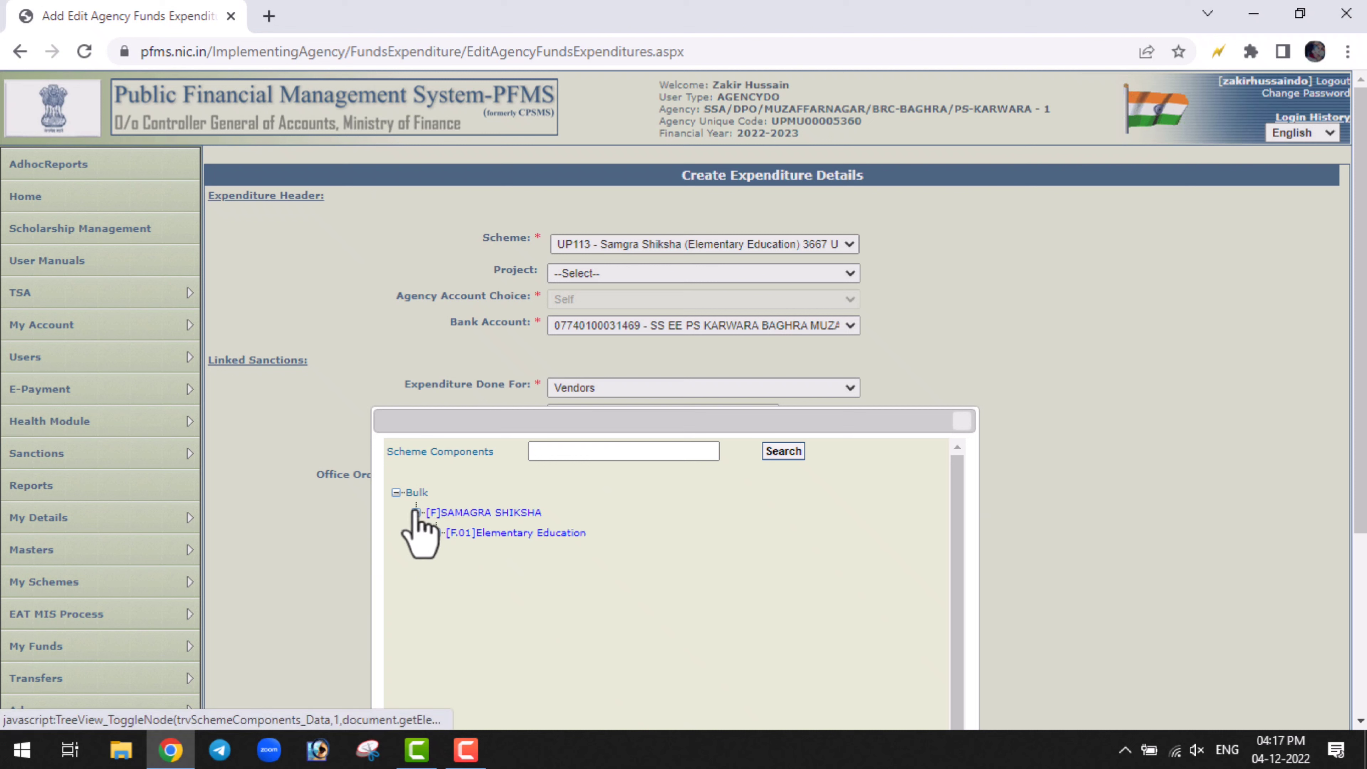
pyautogui.scroll(-3, 559, 509)
pyautogui.scroll(3, 521, 501)
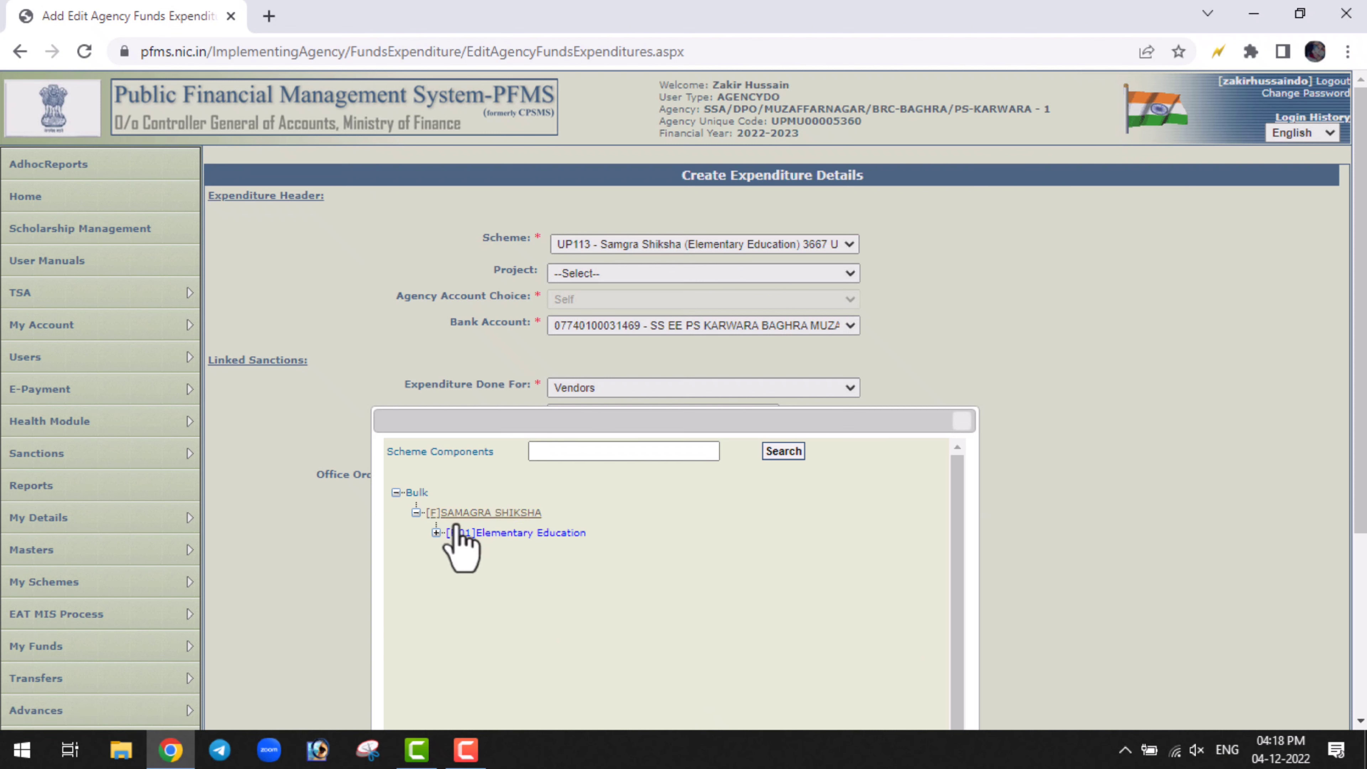
pyautogui.click(436, 532)
pyautogui.scroll(-5, 484, 555)
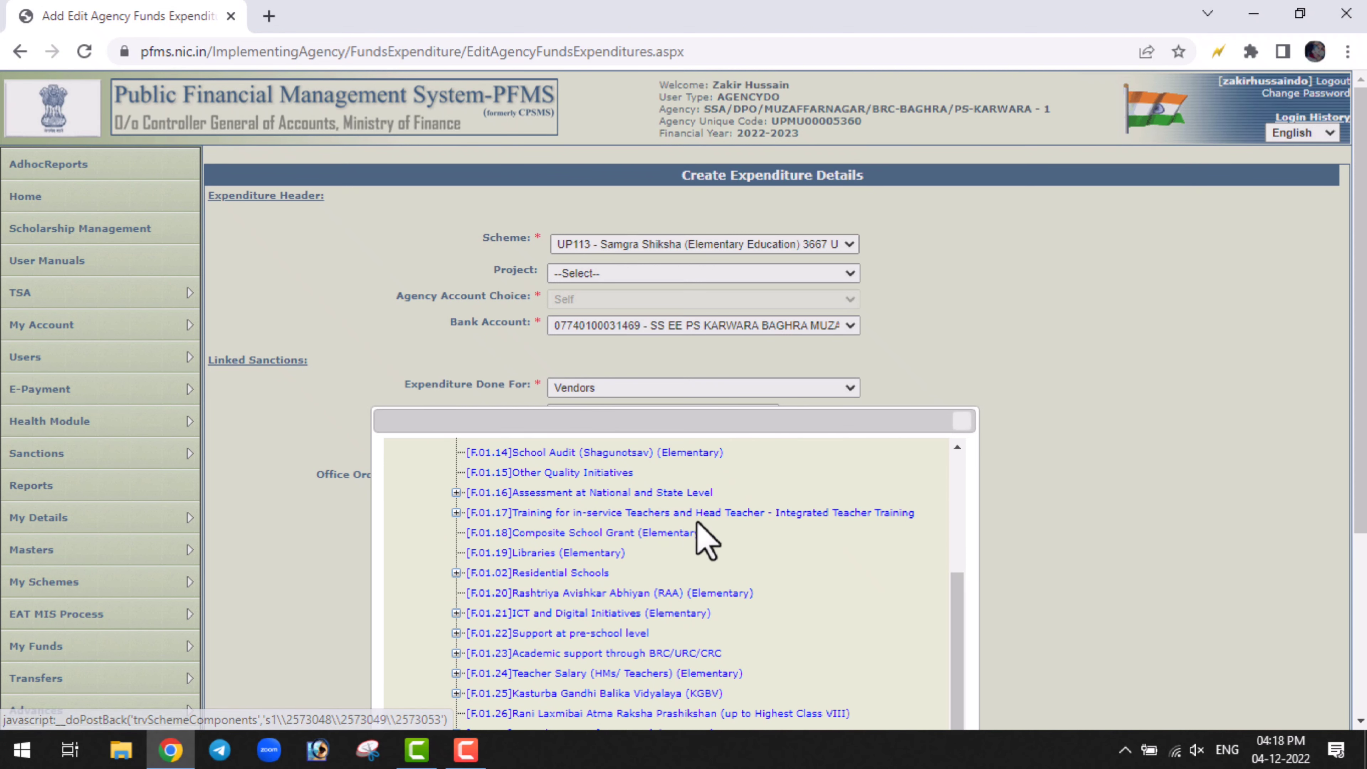
pyautogui.scroll(5, 705, 541)
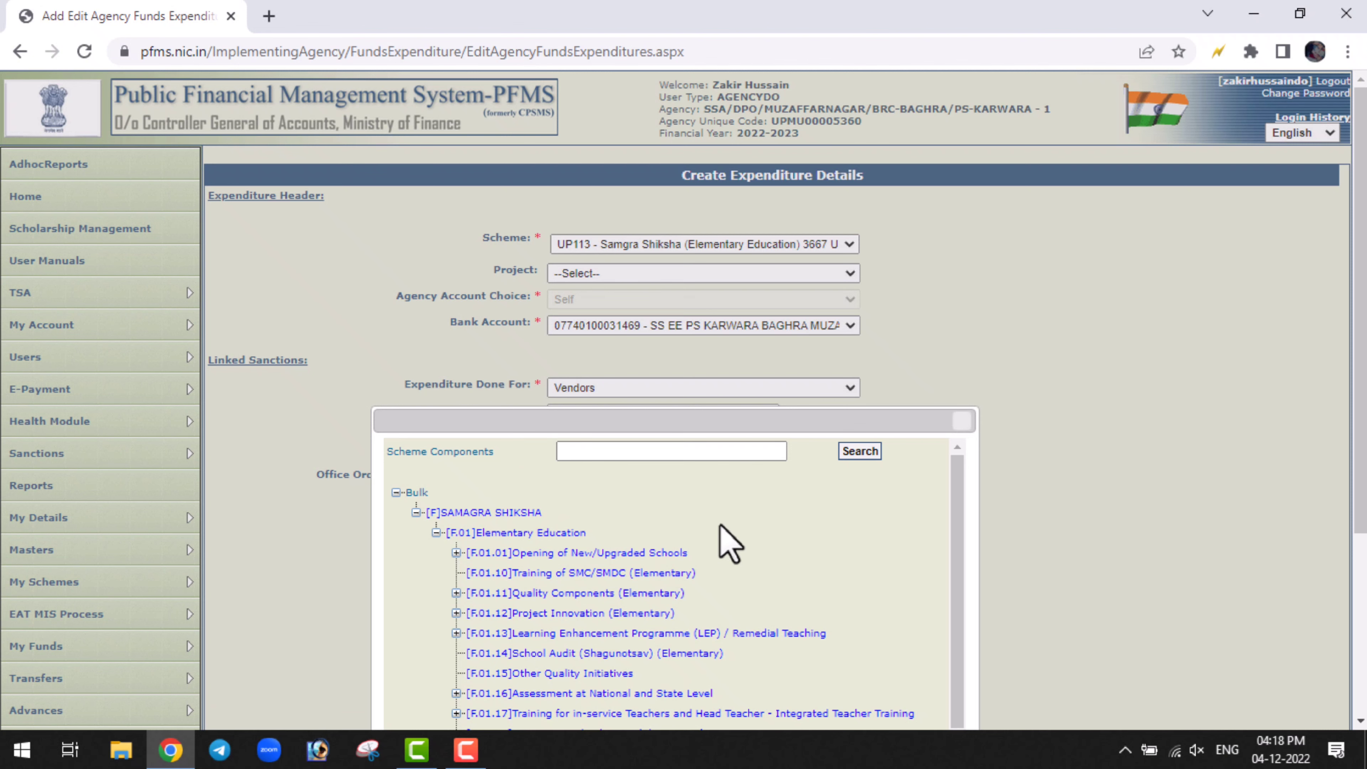
pyautogui.scroll(-2, 708, 565)
pyautogui.scroll(2, 708, 565)
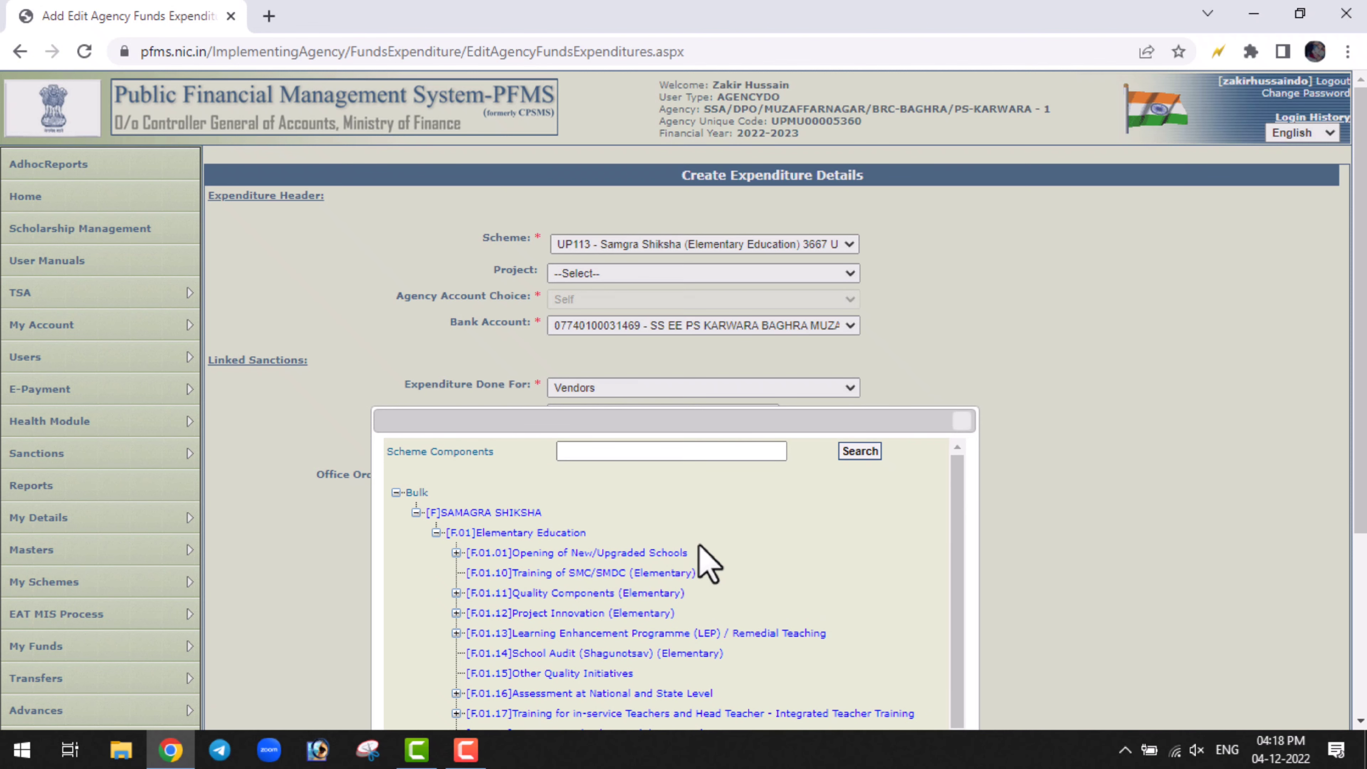
pyautogui.click(962, 420)
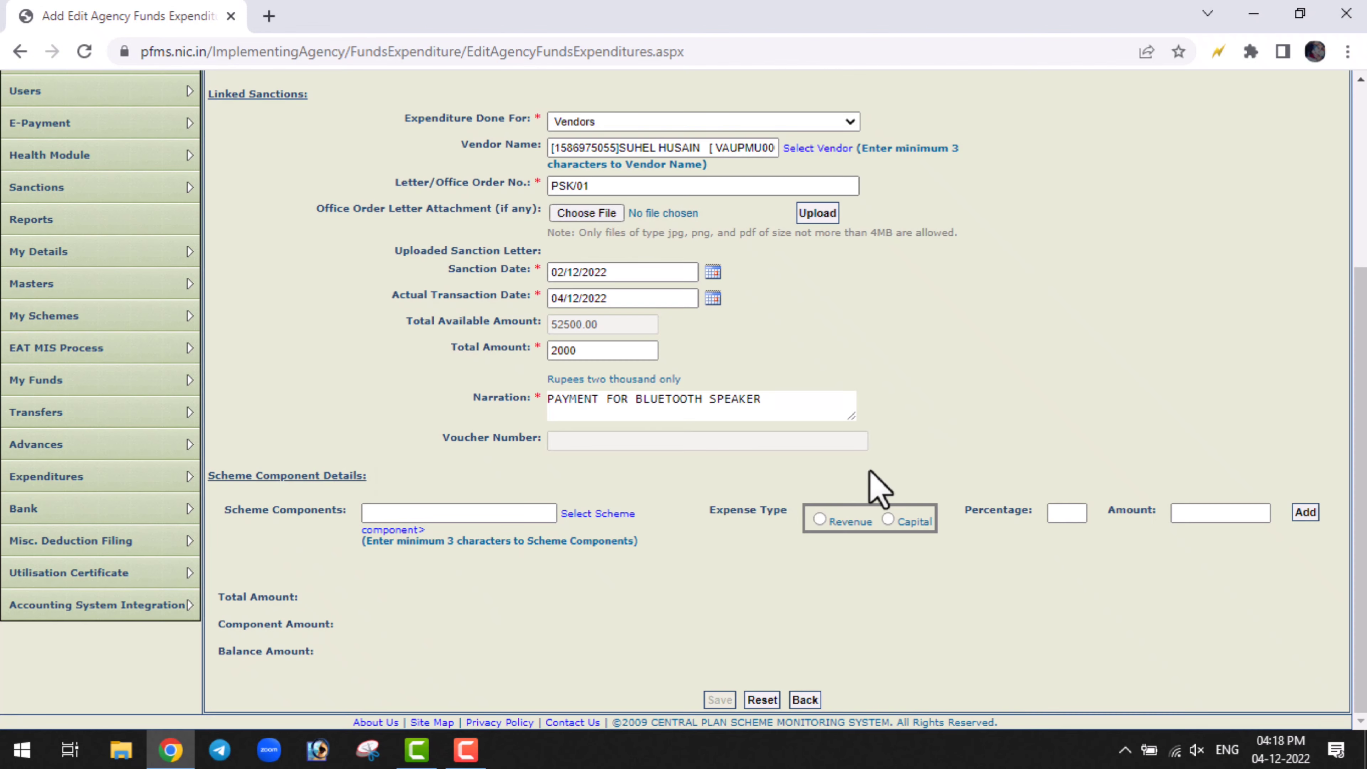
# Review the filled form: order psk/cgp/01, both dates, 2000 total against 52500.00 available
pyautogui.scroll(4, 717, 558)
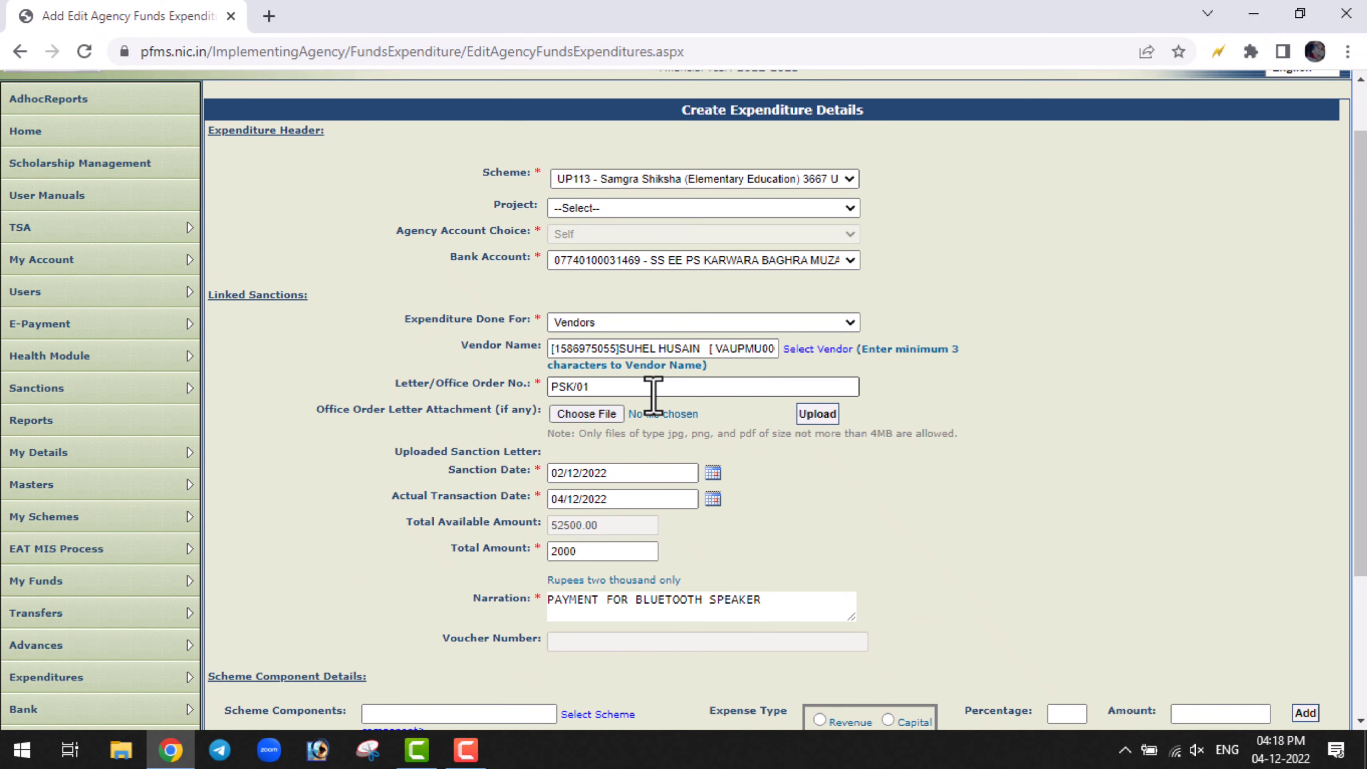
pyautogui.moveTo(450, 469); pyautogui.dragTo(523, 469)
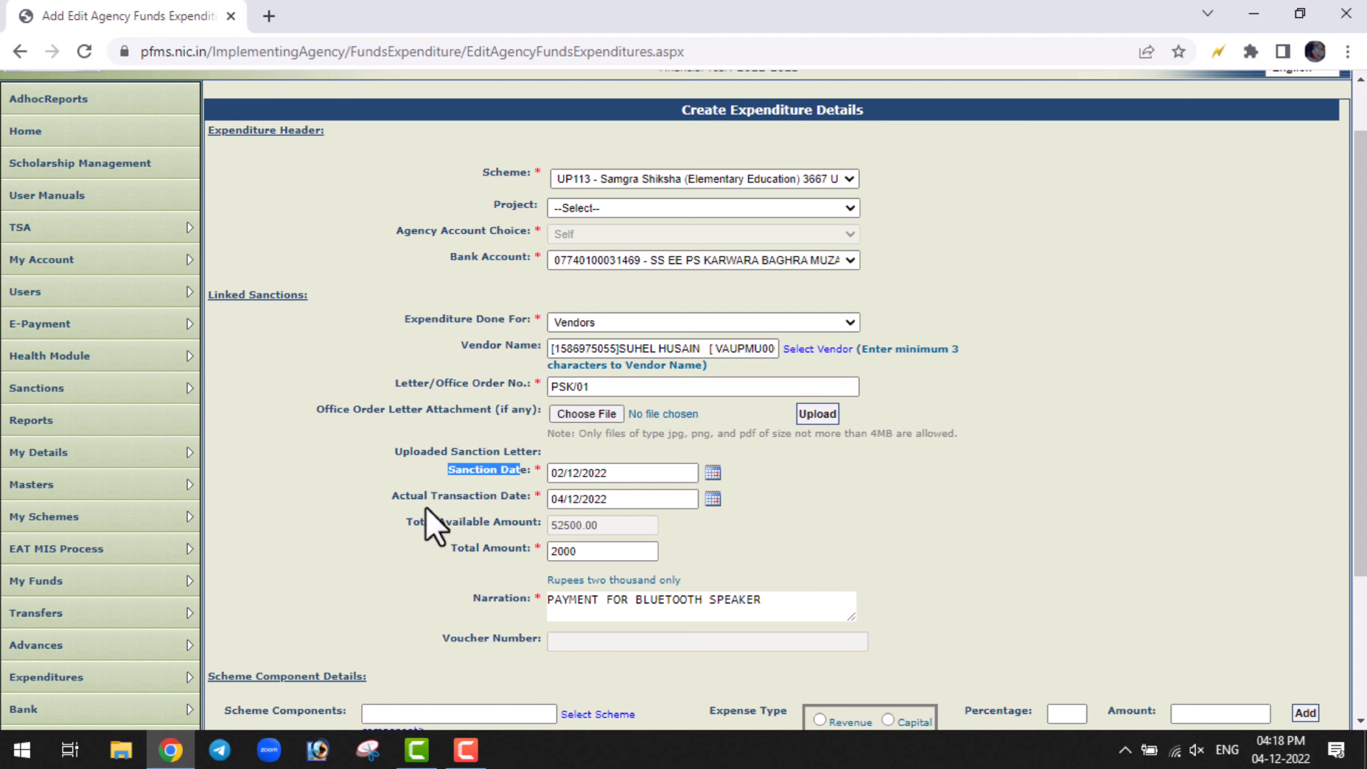
pyautogui.moveTo(424, 506); pyautogui.dragTo(517, 506)
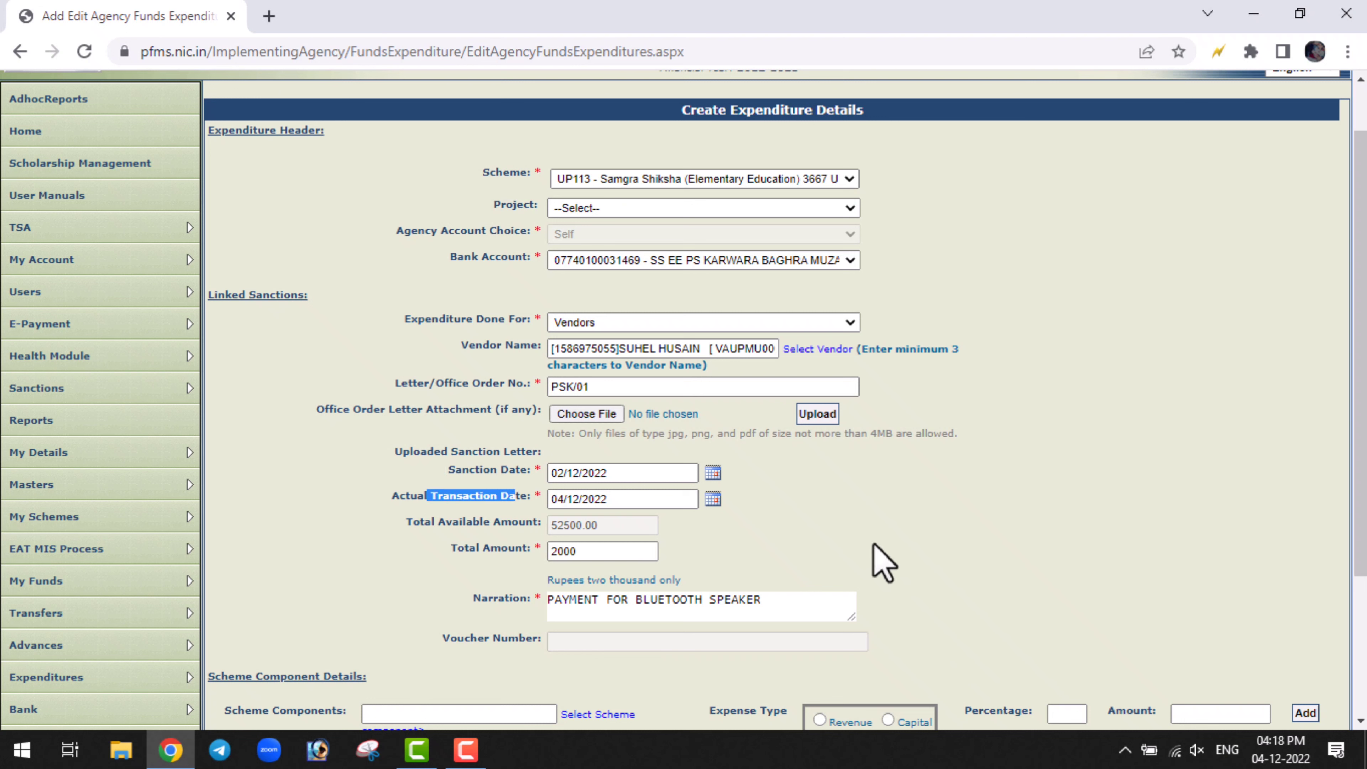
pyautogui.click(832, 540)
pyautogui.moveTo(601, 555); pyautogui.dragTo(512, 574)
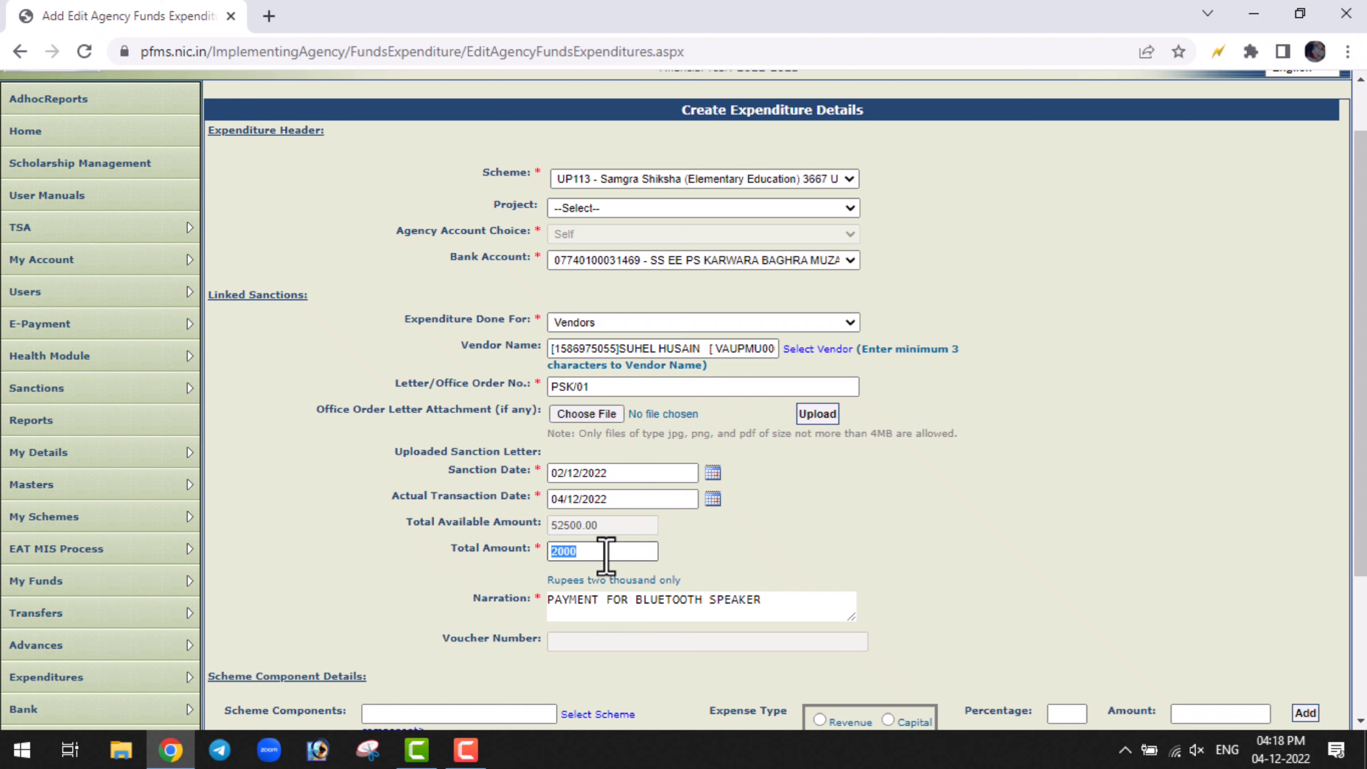
pyautogui.moveTo(548, 529); pyautogui.dragTo(586, 528)
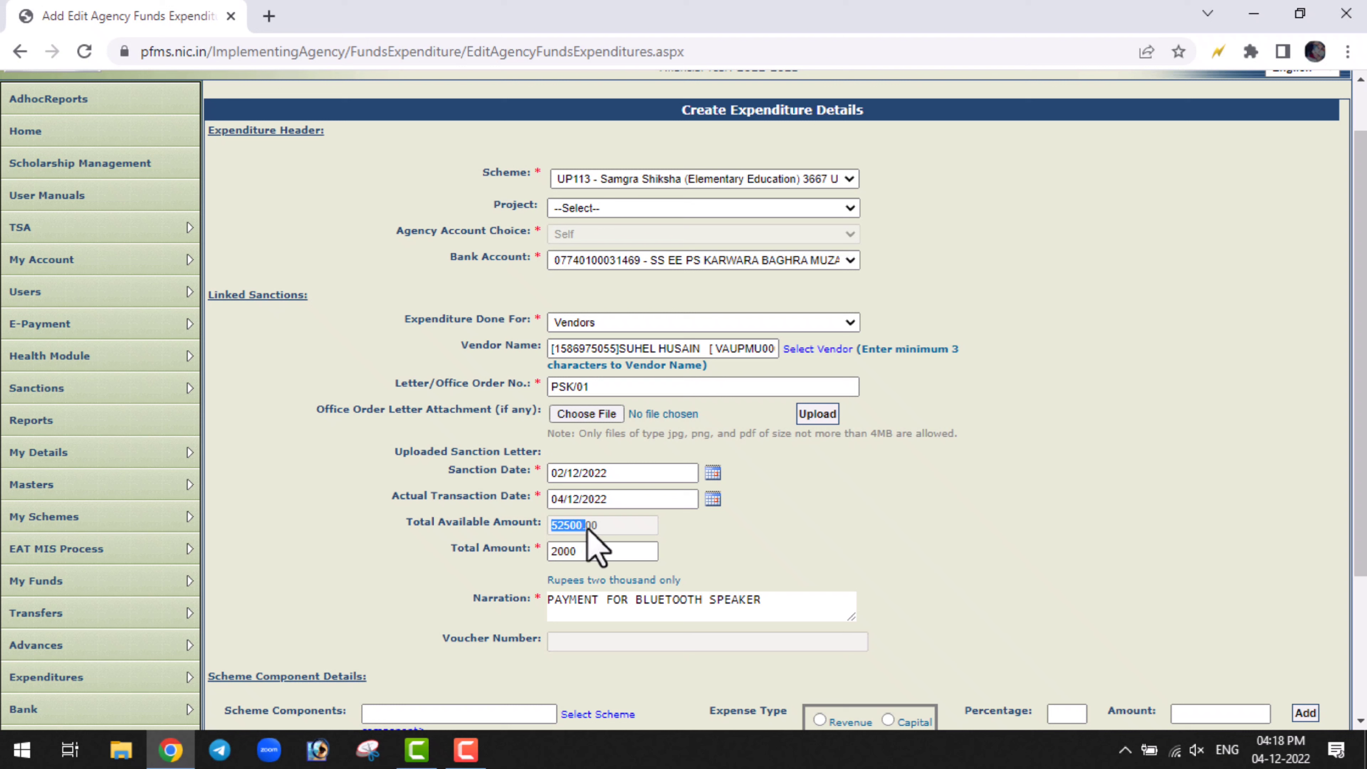
pyautogui.click(588, 557)
pyautogui.scroll(-3, 702, 657)
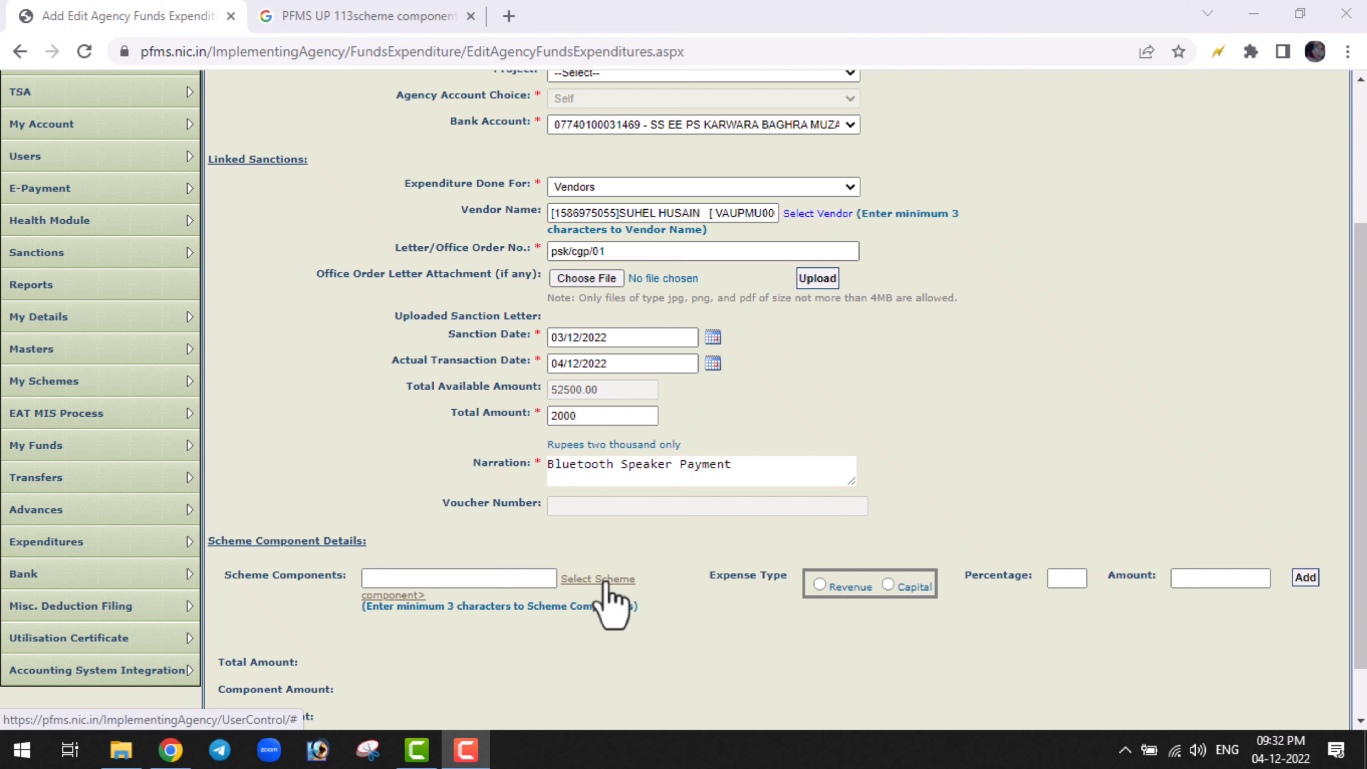
# Pick scheme component F.01.11.02 Foundational Literacy and Numeracy under SAMAGRA SHIKSHA > Elementary Education > Quality Components
pyautogui.click(495, 577)
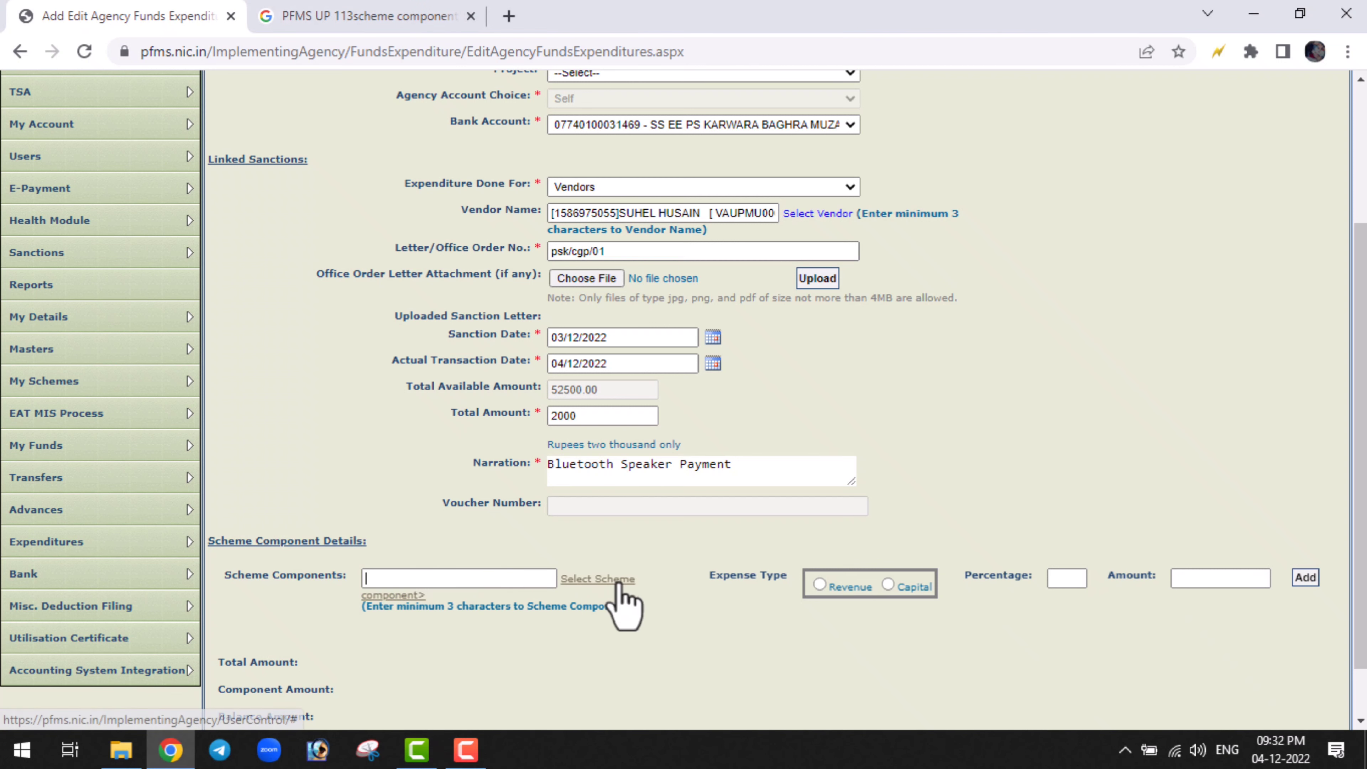
pyautogui.click(597, 579)
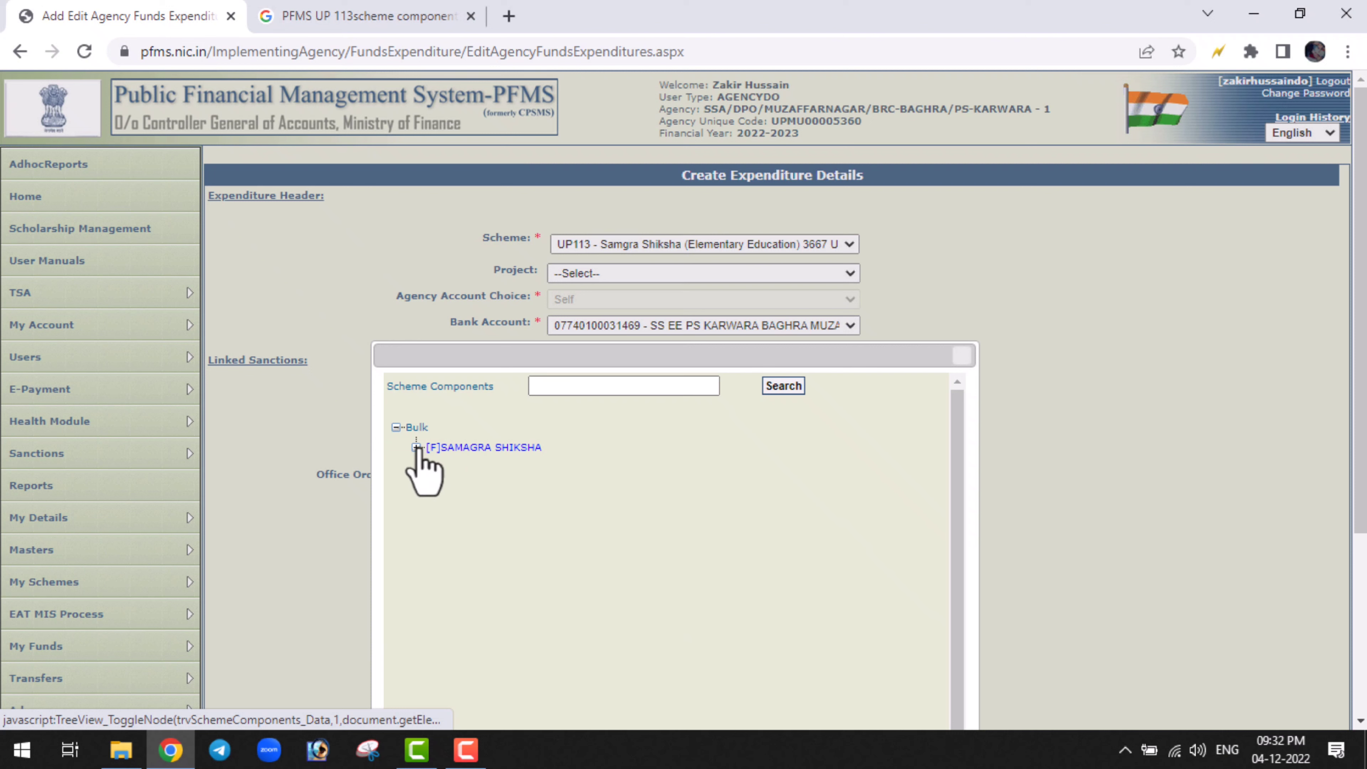
pyautogui.click(415, 448)
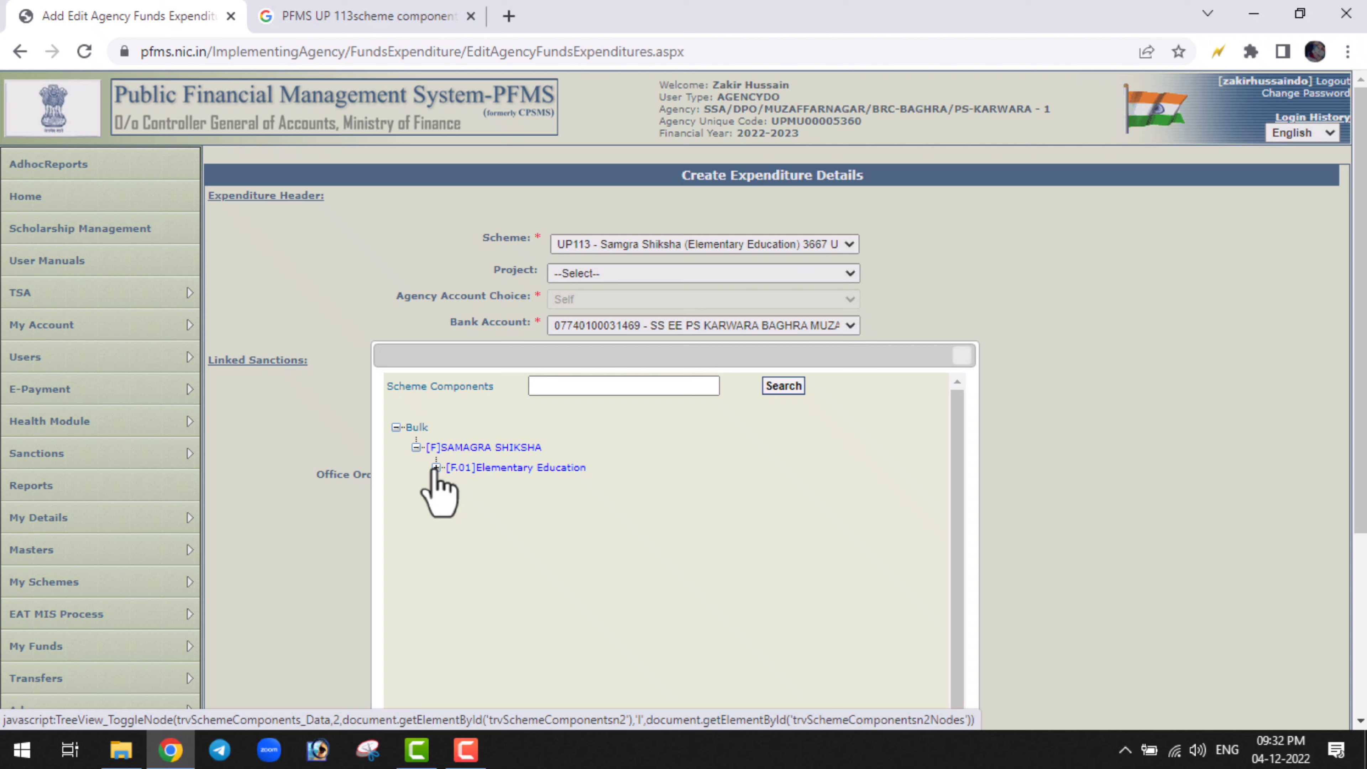
pyautogui.click(435, 467)
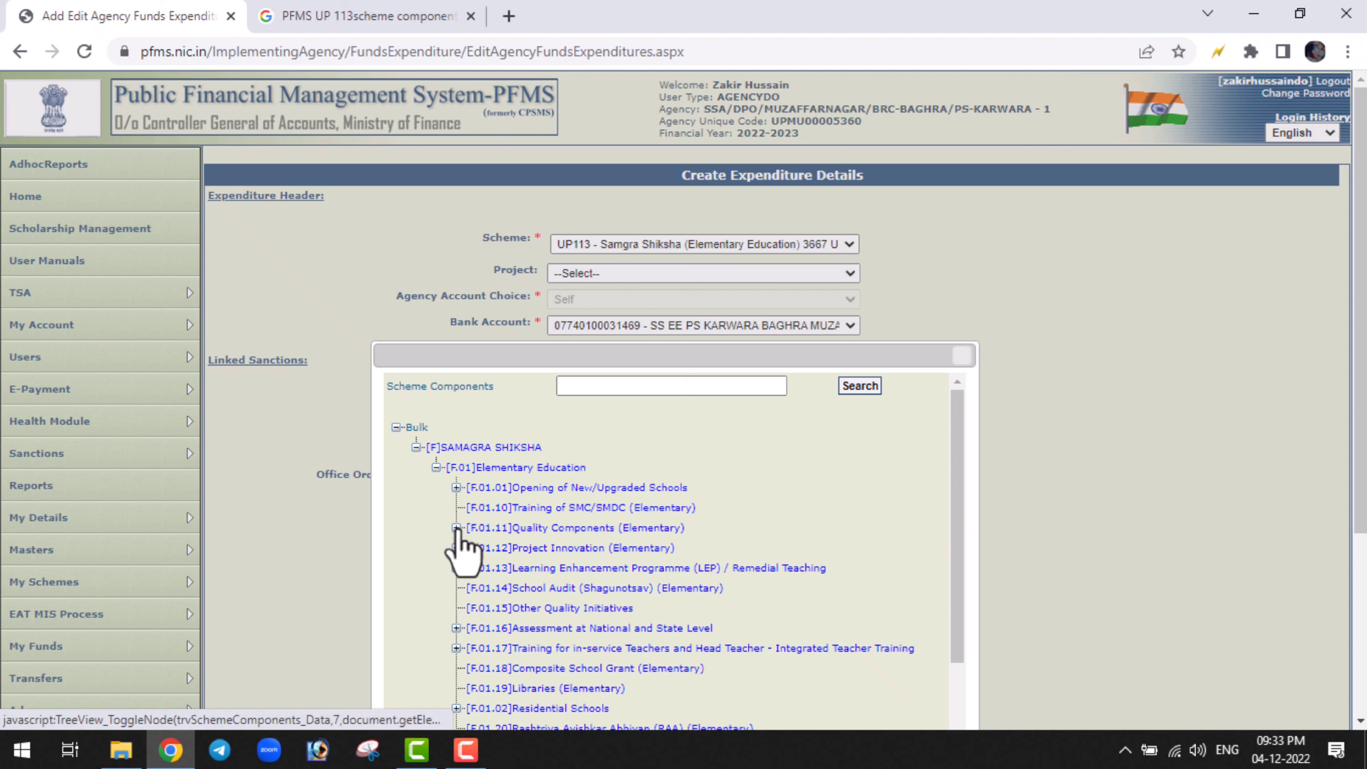
pyautogui.click(456, 527)
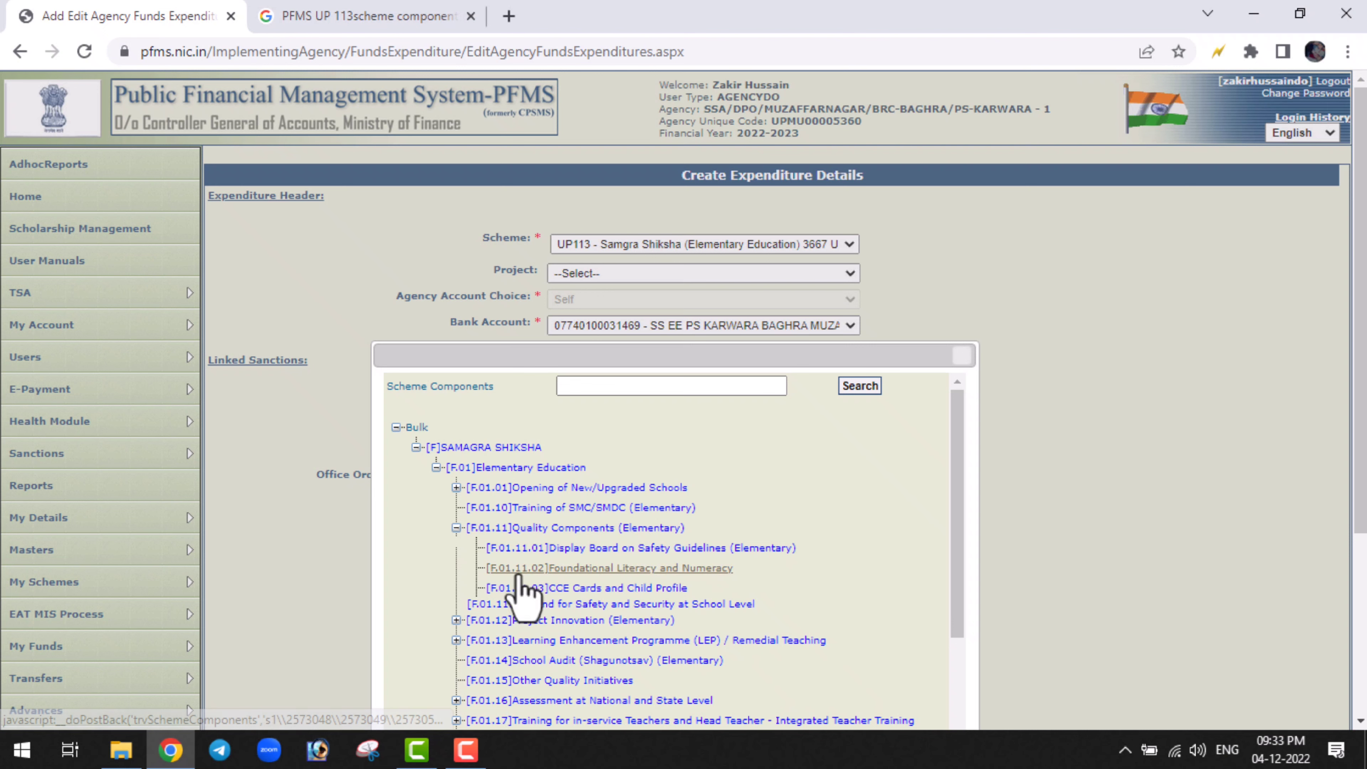
pyautogui.click(576, 568)
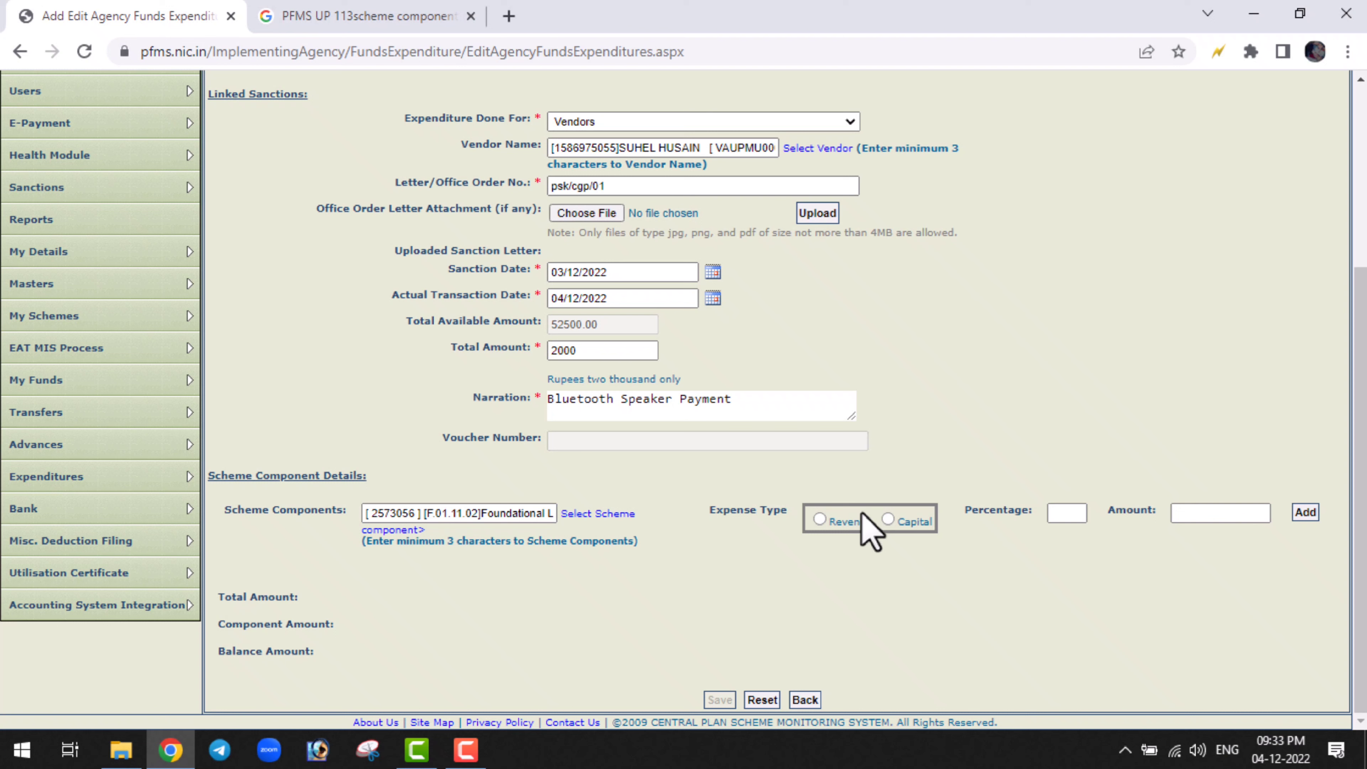
# Add the component as Revenue at 100 percent, giving a 2000.00 line and 0.00 balance
pyautogui.click(819, 519)
pyautogui.click(1065, 520)
pyautogui.write('100')
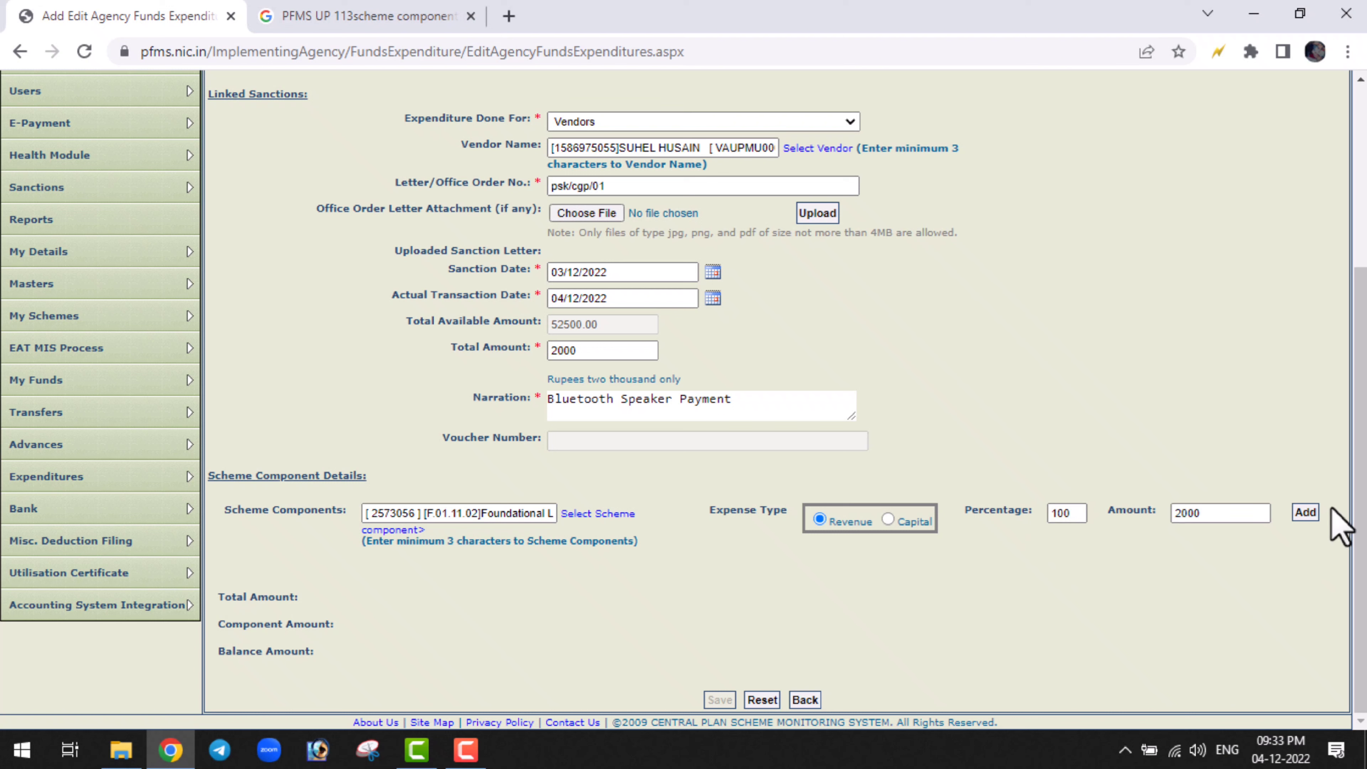
pyautogui.click(1311, 514)
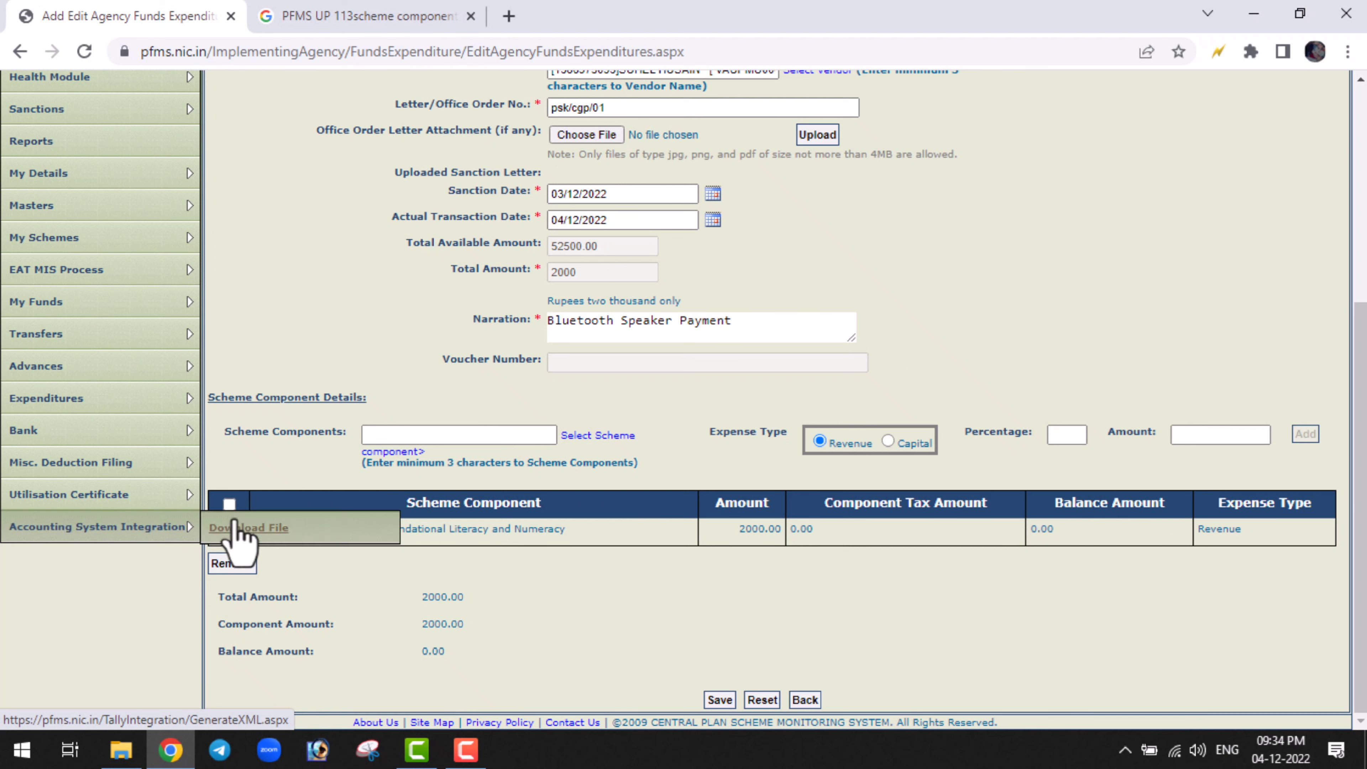
# Remove the Foundational Literacy and Numeracy row from the component table, returning its amount to 0
pyautogui.click(229, 531)
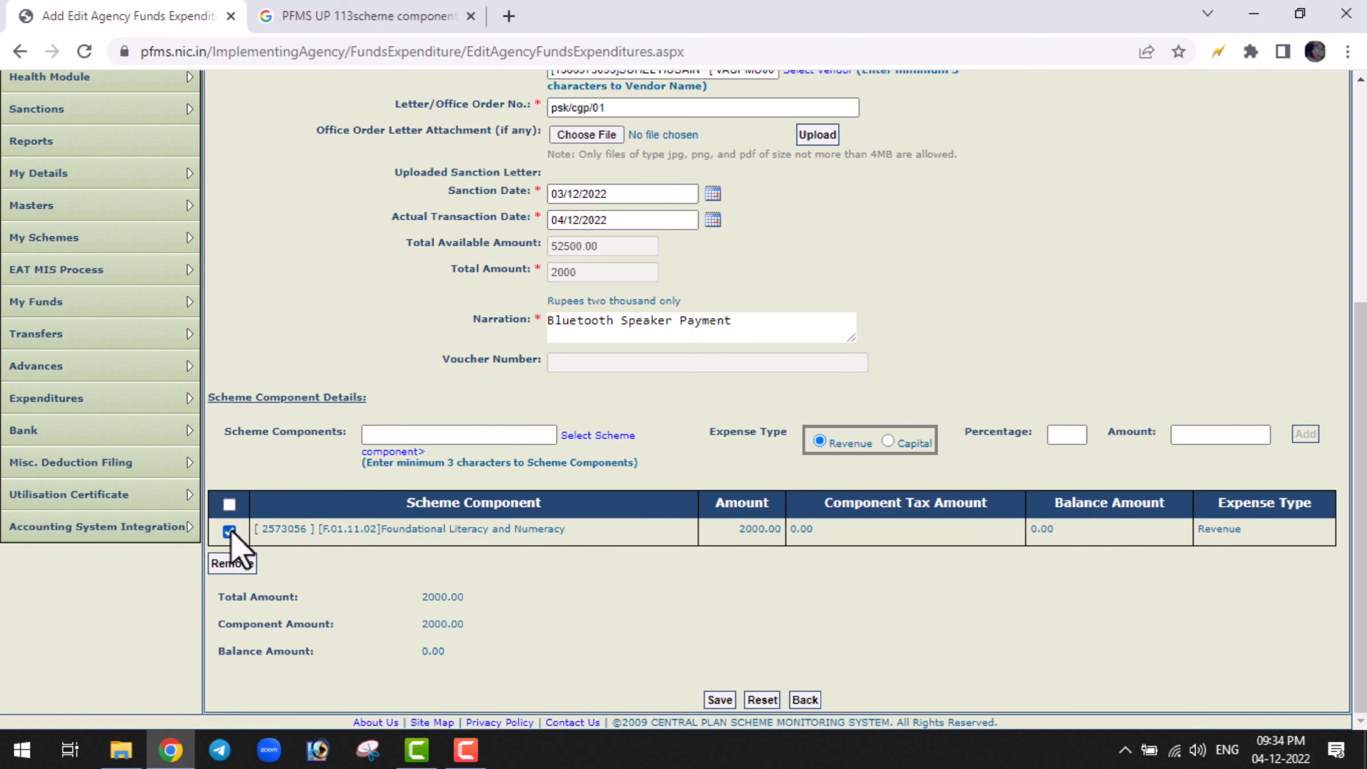
pyautogui.click(229, 531)
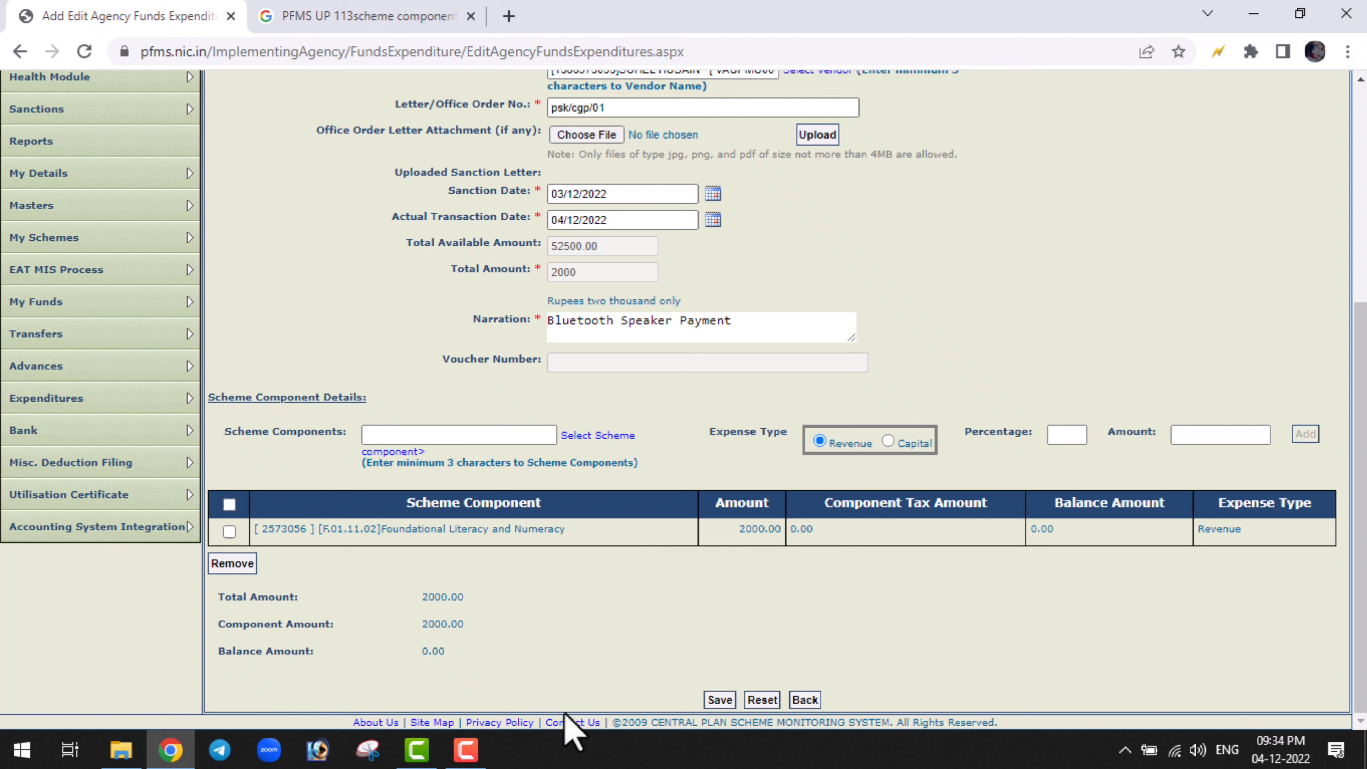
pyautogui.press('F9')
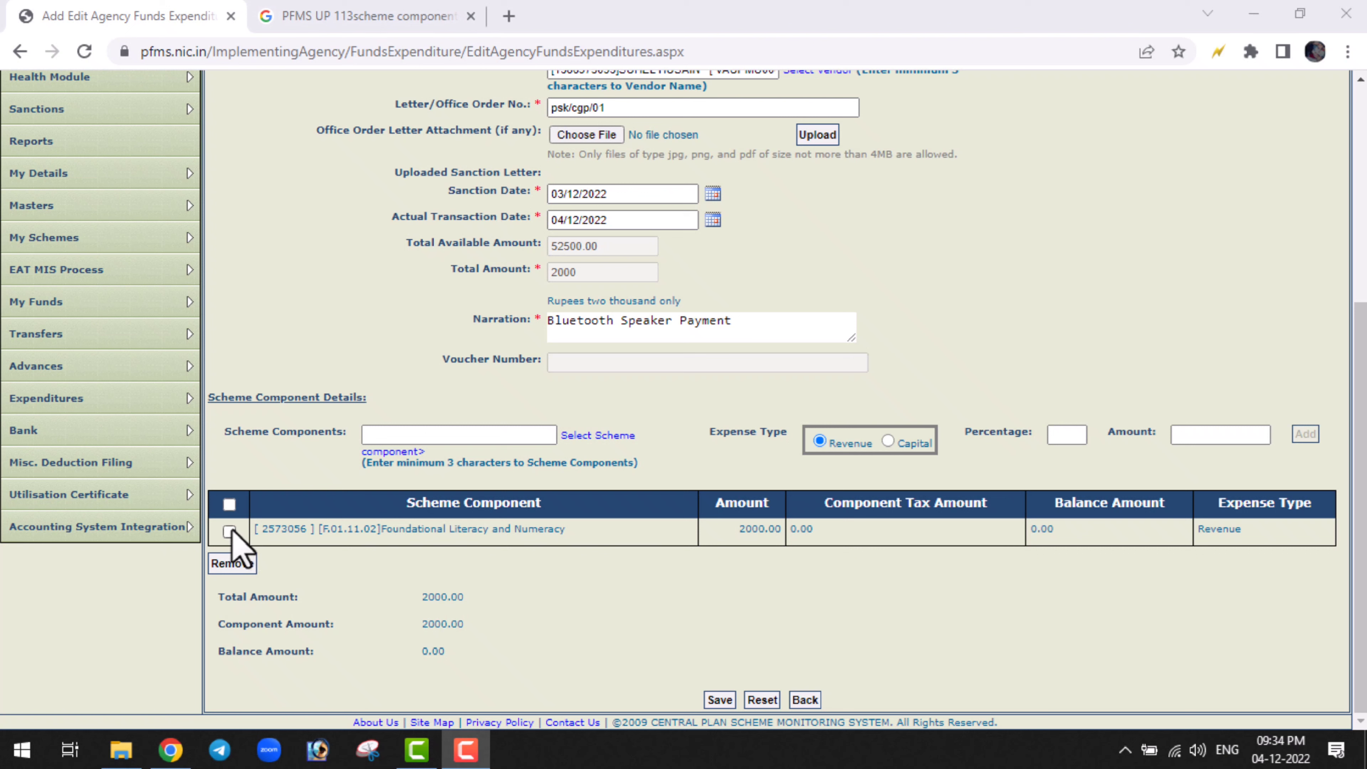
pyautogui.click(229, 532)
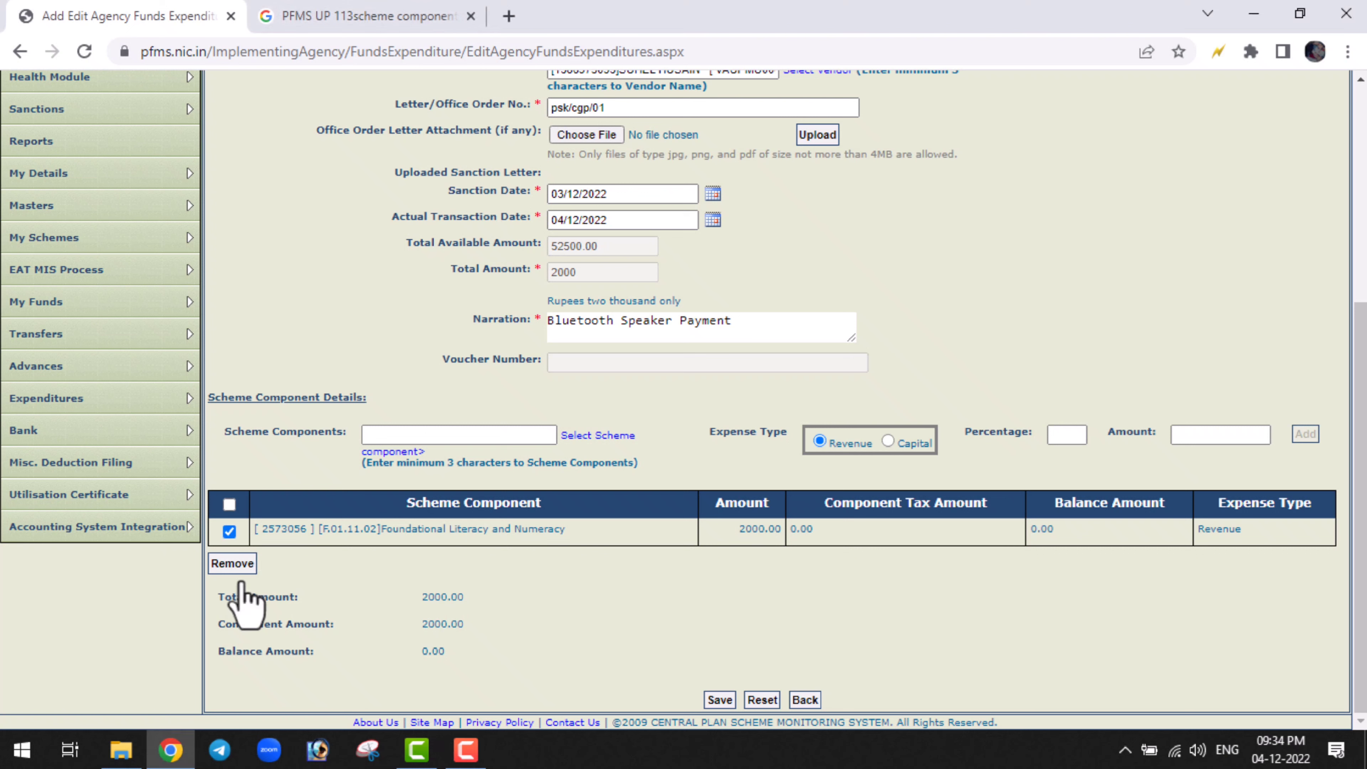
pyautogui.click(245, 565)
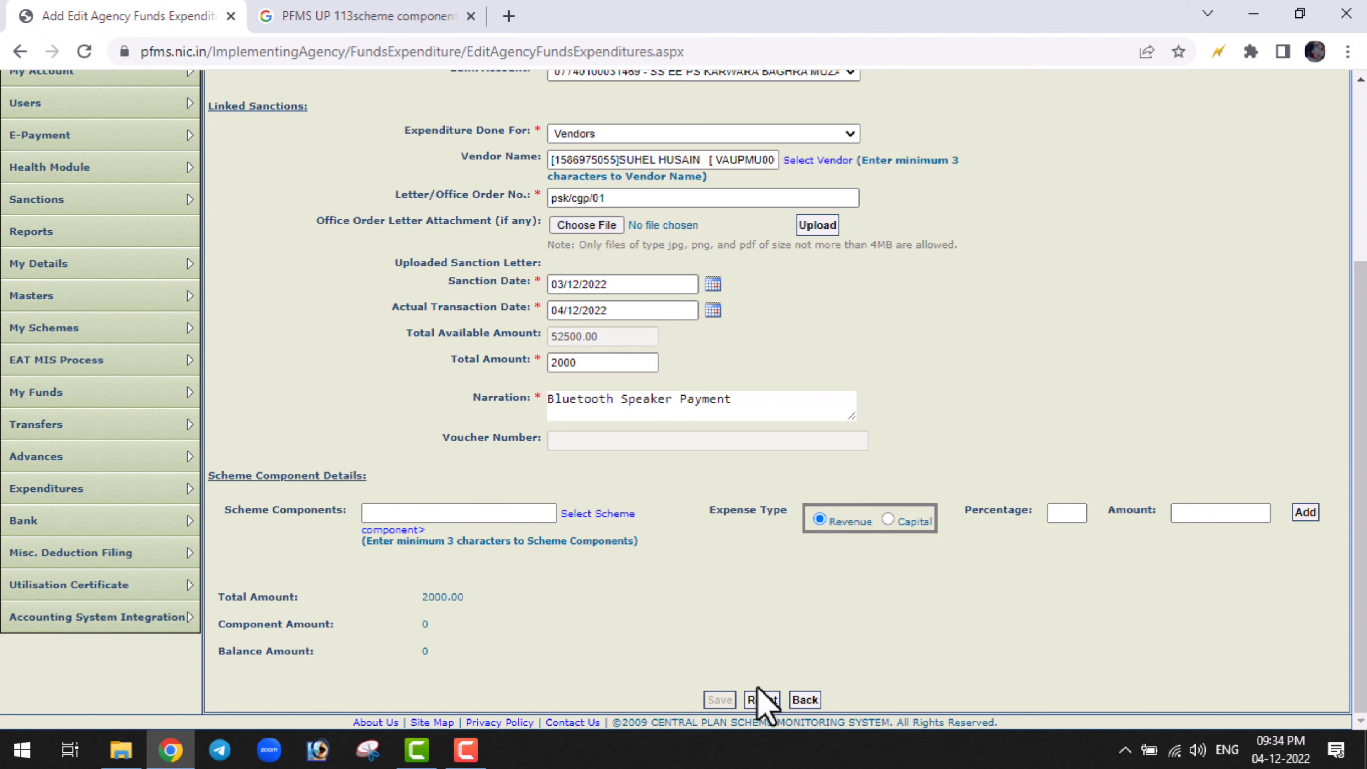
# Reset Create Expenditure Details, blanking scheme, vendor, order number, total amount and narration
pyautogui.click(759, 699)
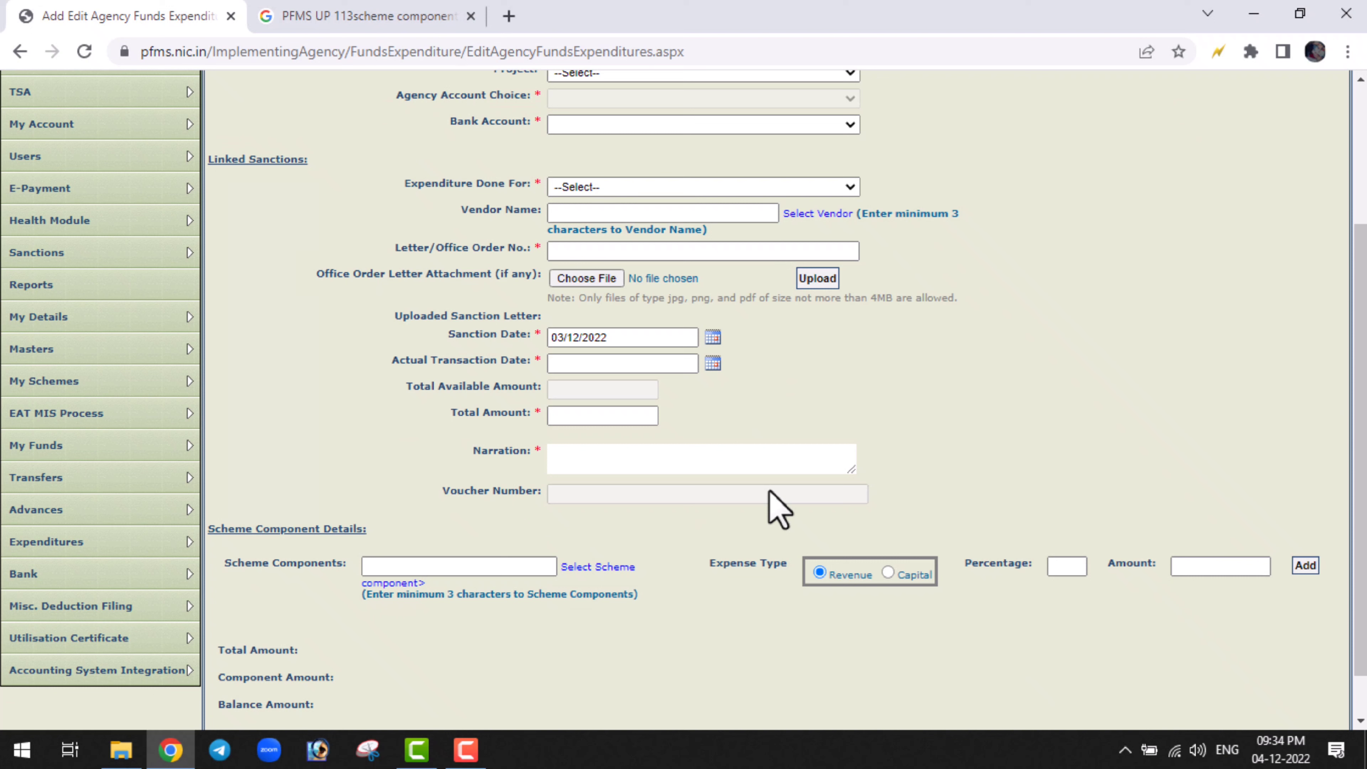
pyautogui.scroll(-1, 775, 508)
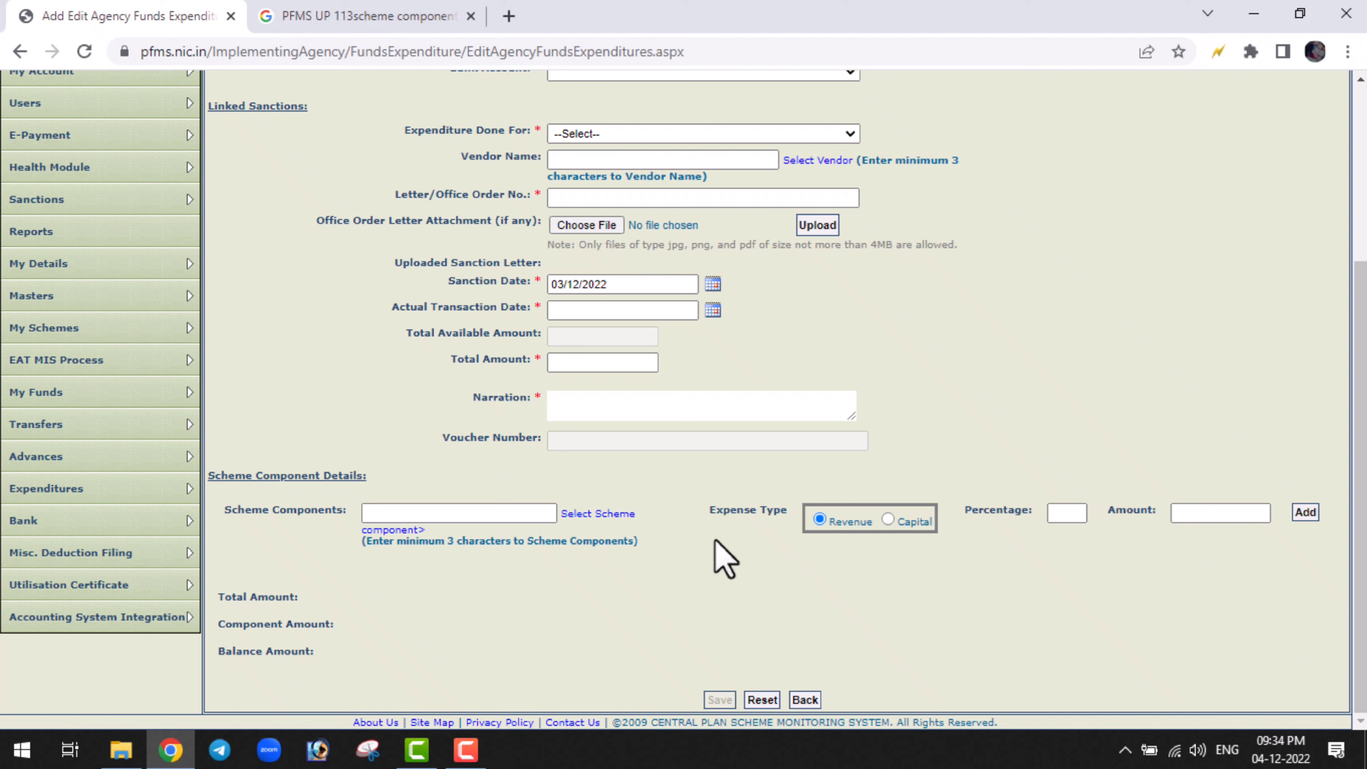
pyautogui.scroll(5, 784, 385)
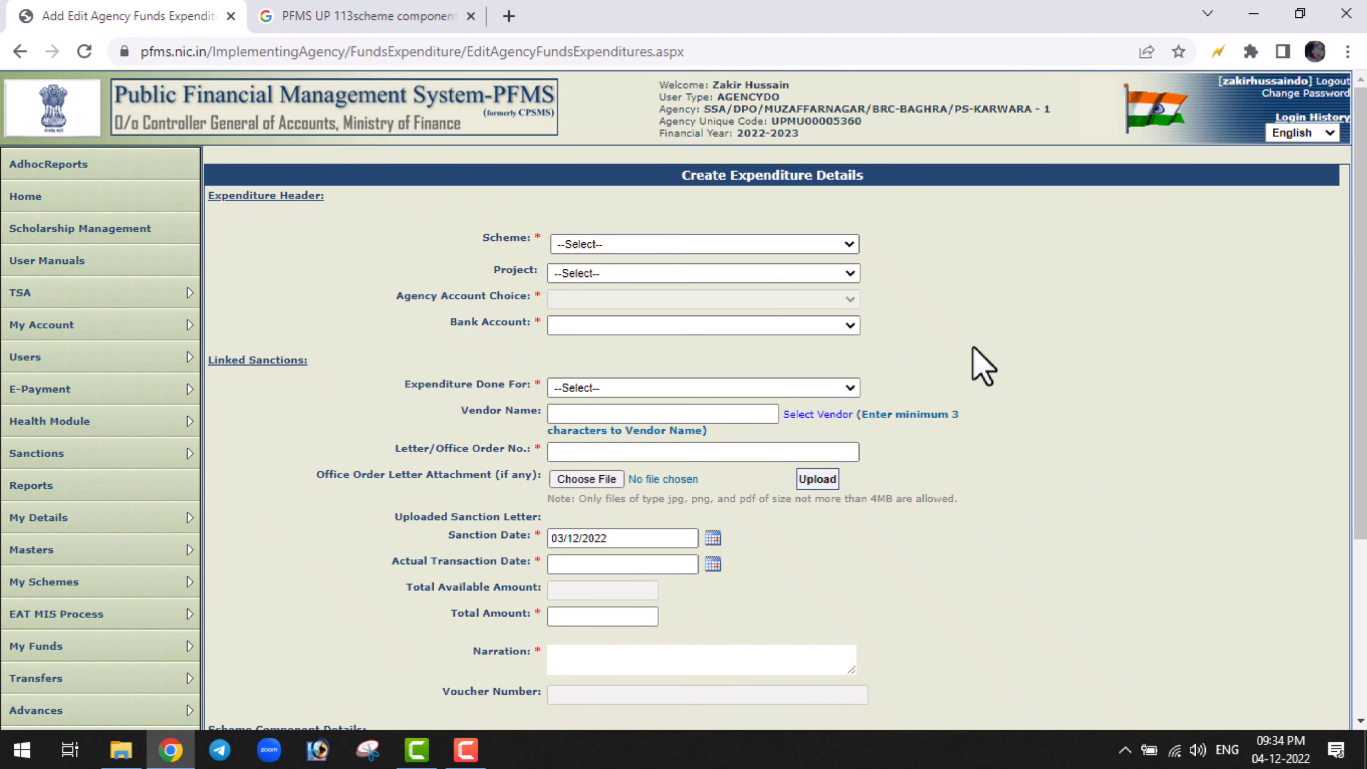
# Log out and try signing in with another user ID, which fails with 'Username or Password is invalid.'
pyautogui.click(1346, 82)
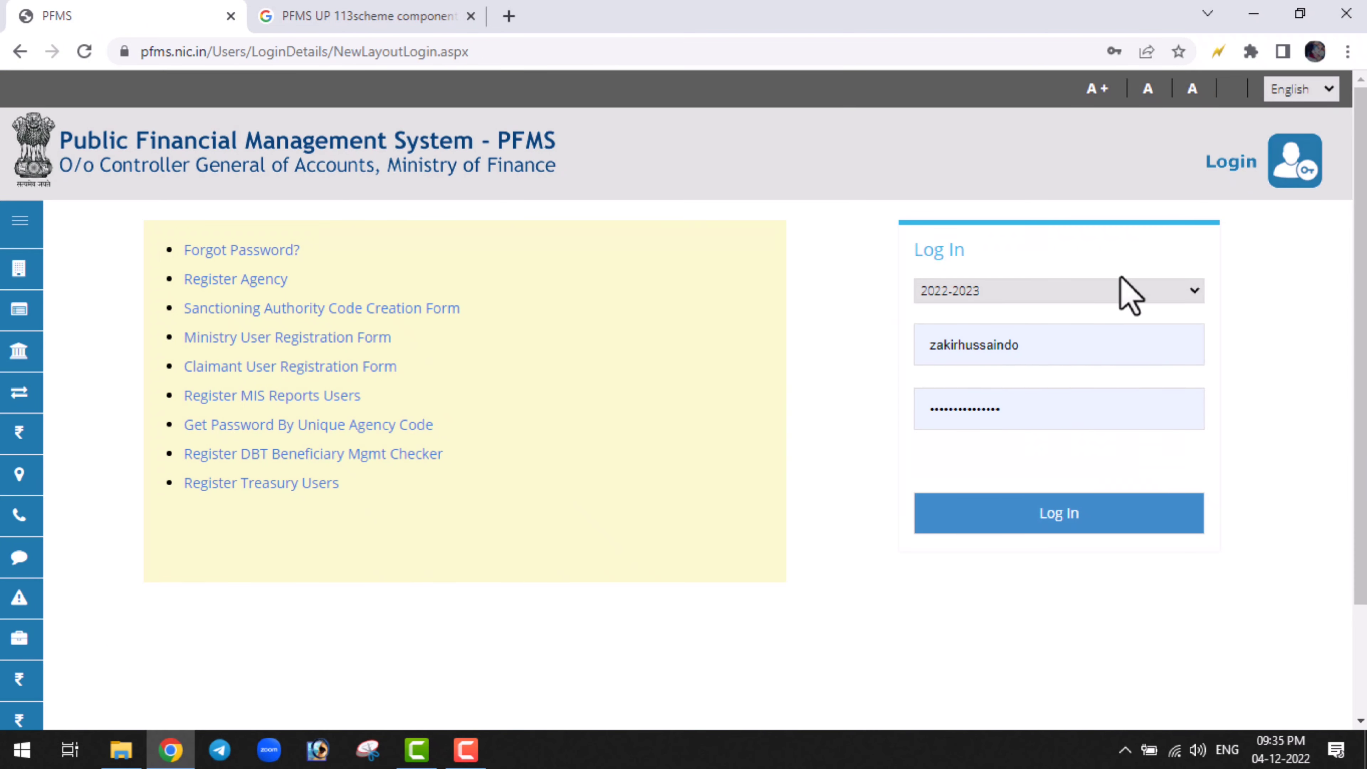
pyautogui.doubleClick(1037, 342)
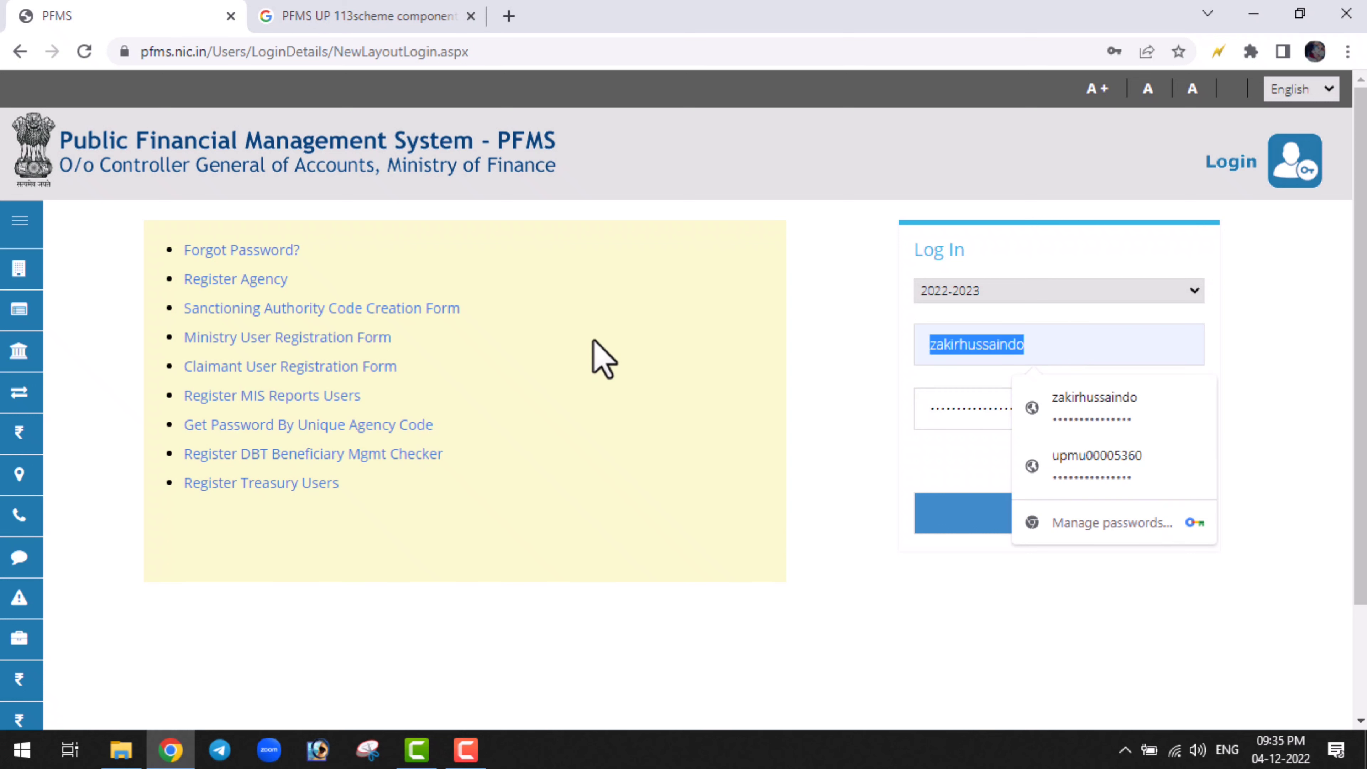
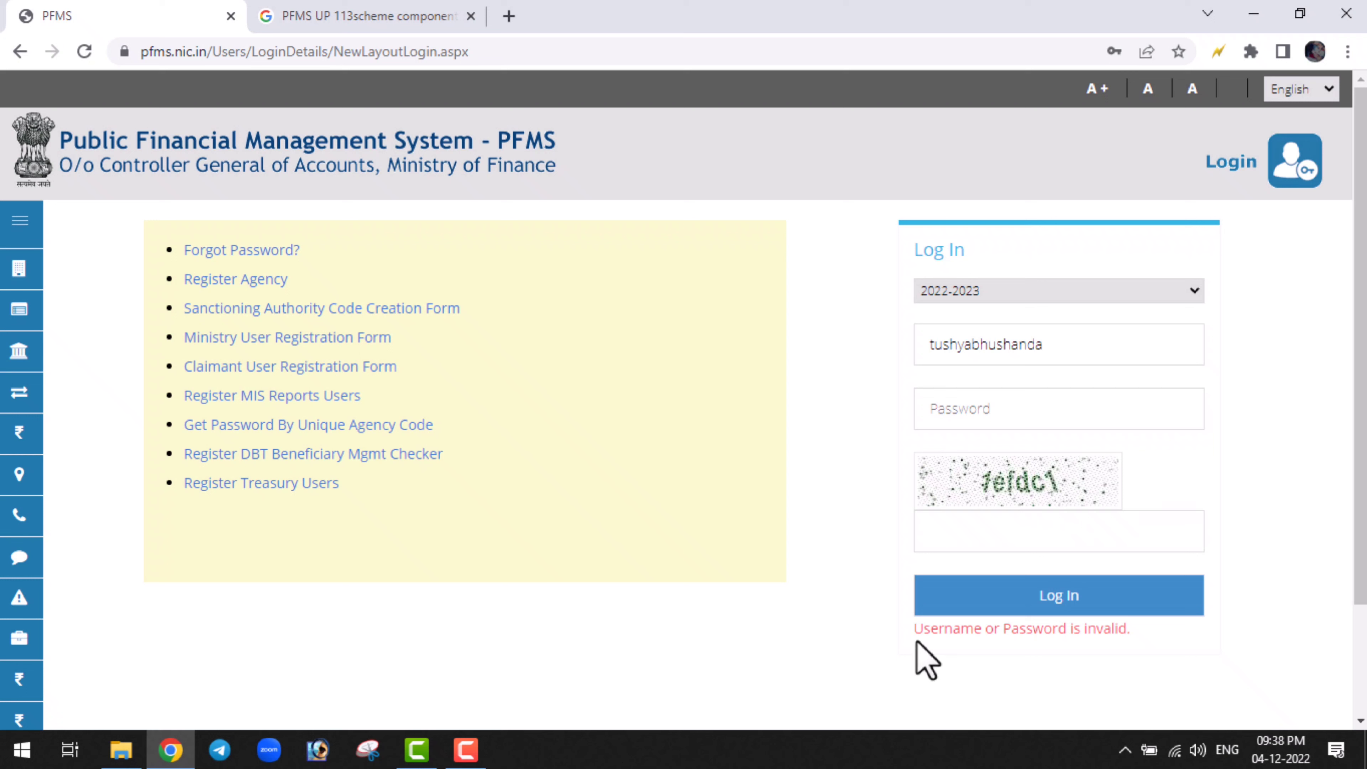
pyautogui.moveTo(915, 641); pyautogui.dragTo(1130, 650)
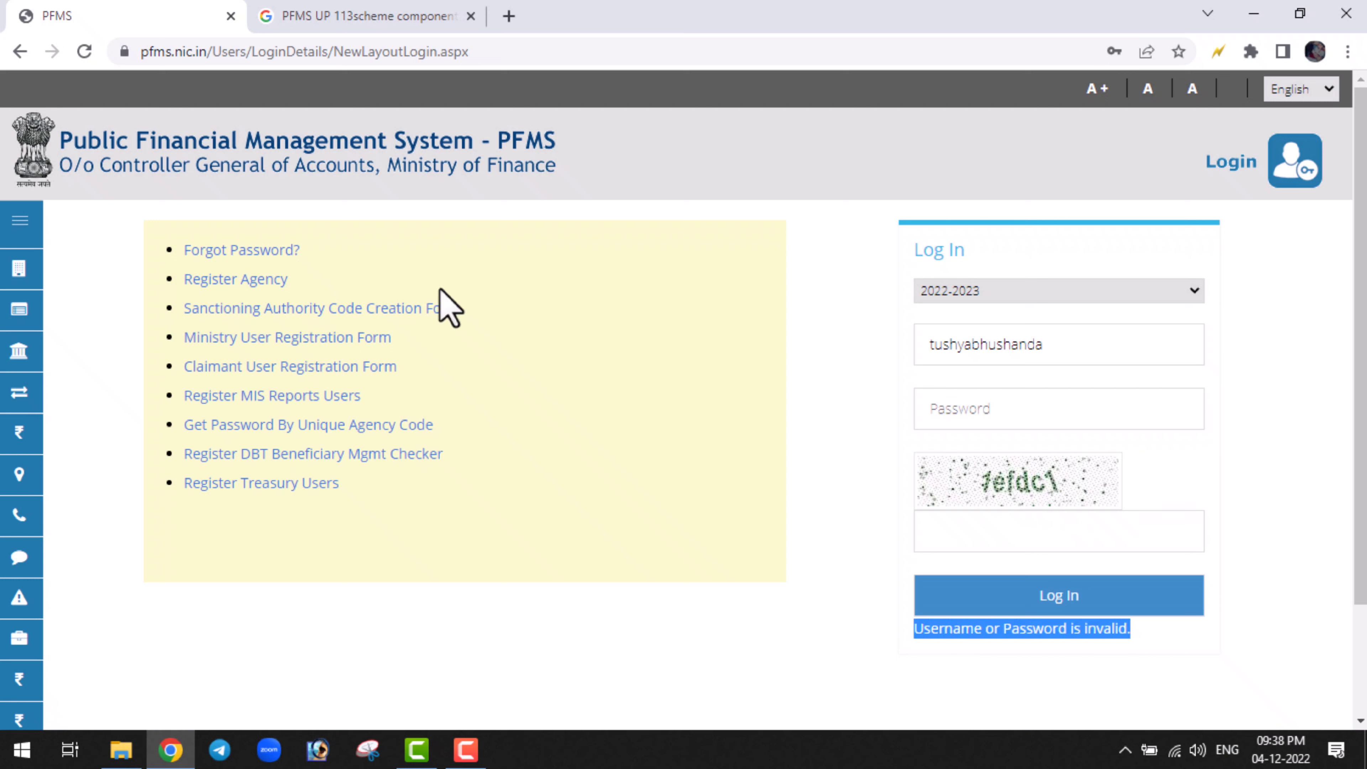
pyautogui.click(511, 301)
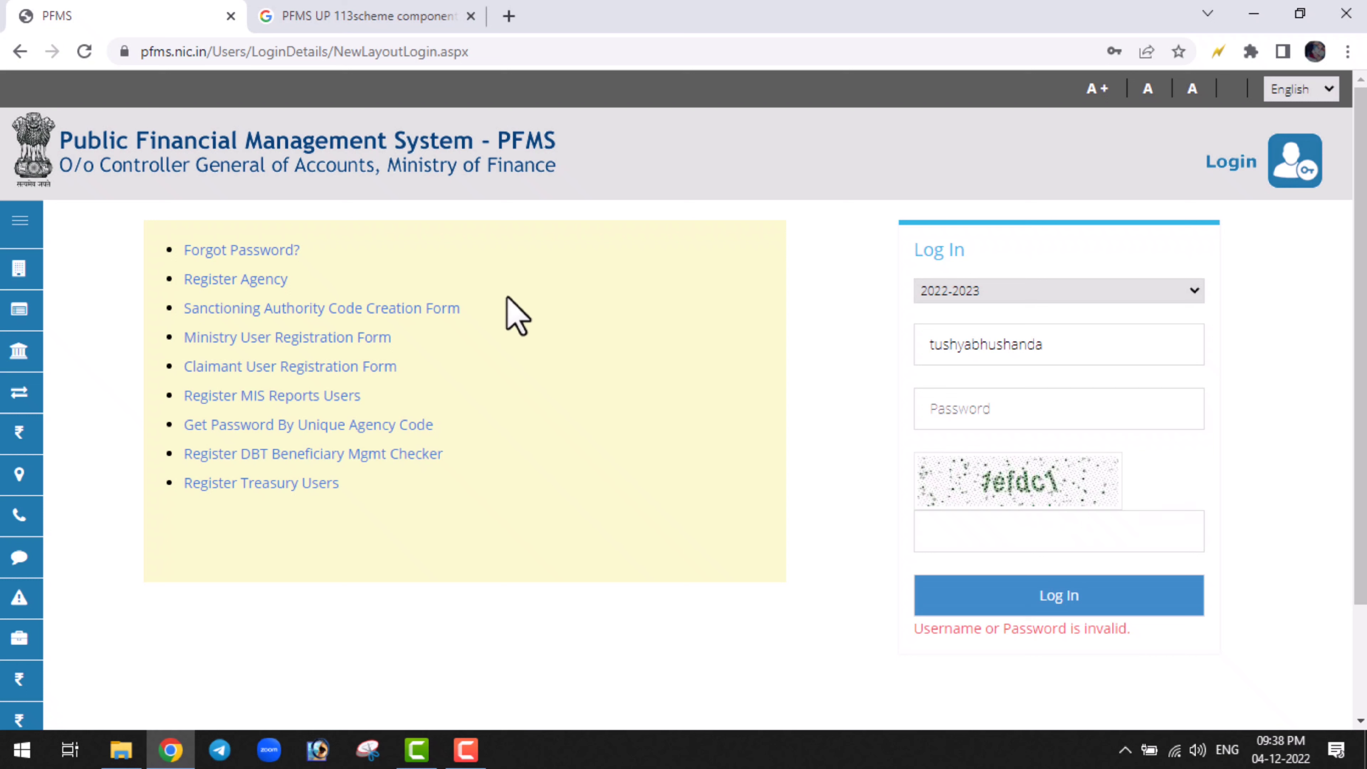
# On Forgot Password, submit the approver's login ID with the word verification code
pyautogui.click(287, 253)
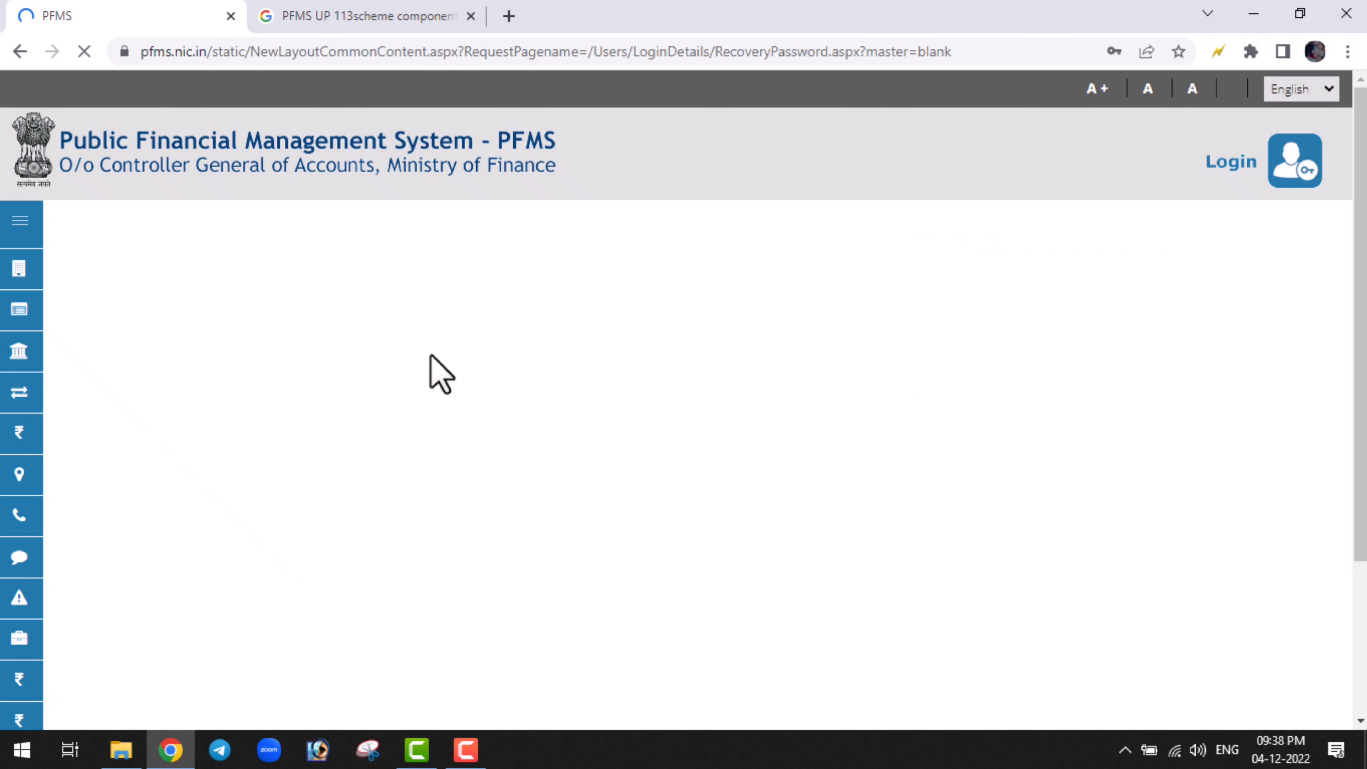
pyautogui.click(613, 458)
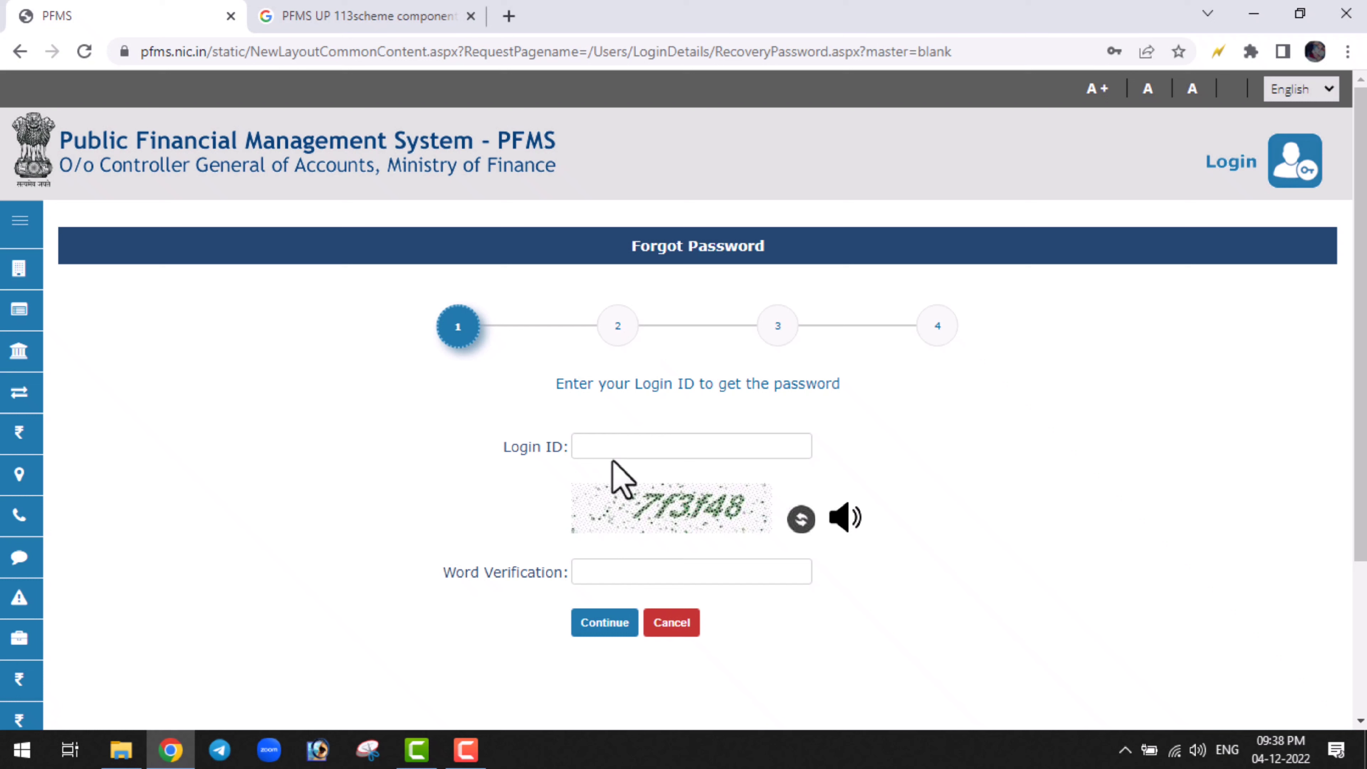
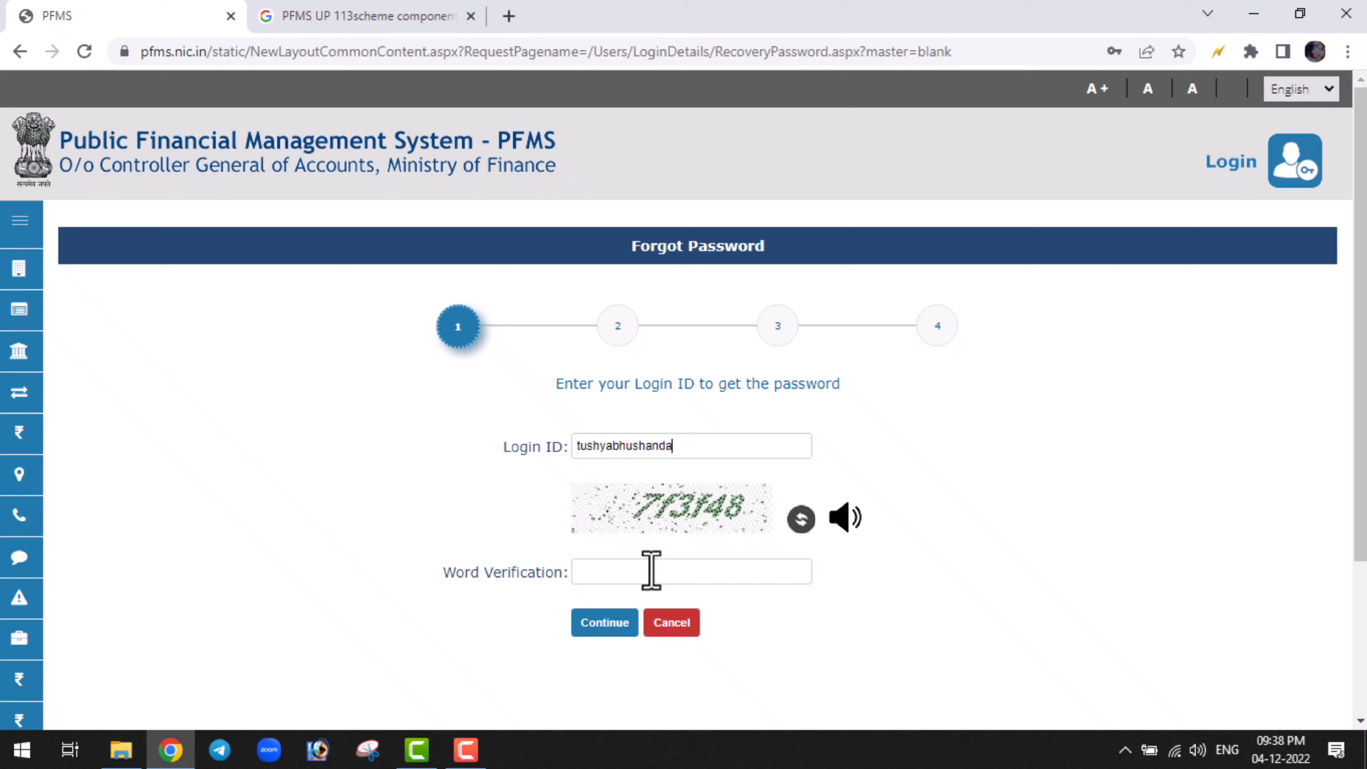
pyautogui.click(651, 569)
pyautogui.write('7f3f48')
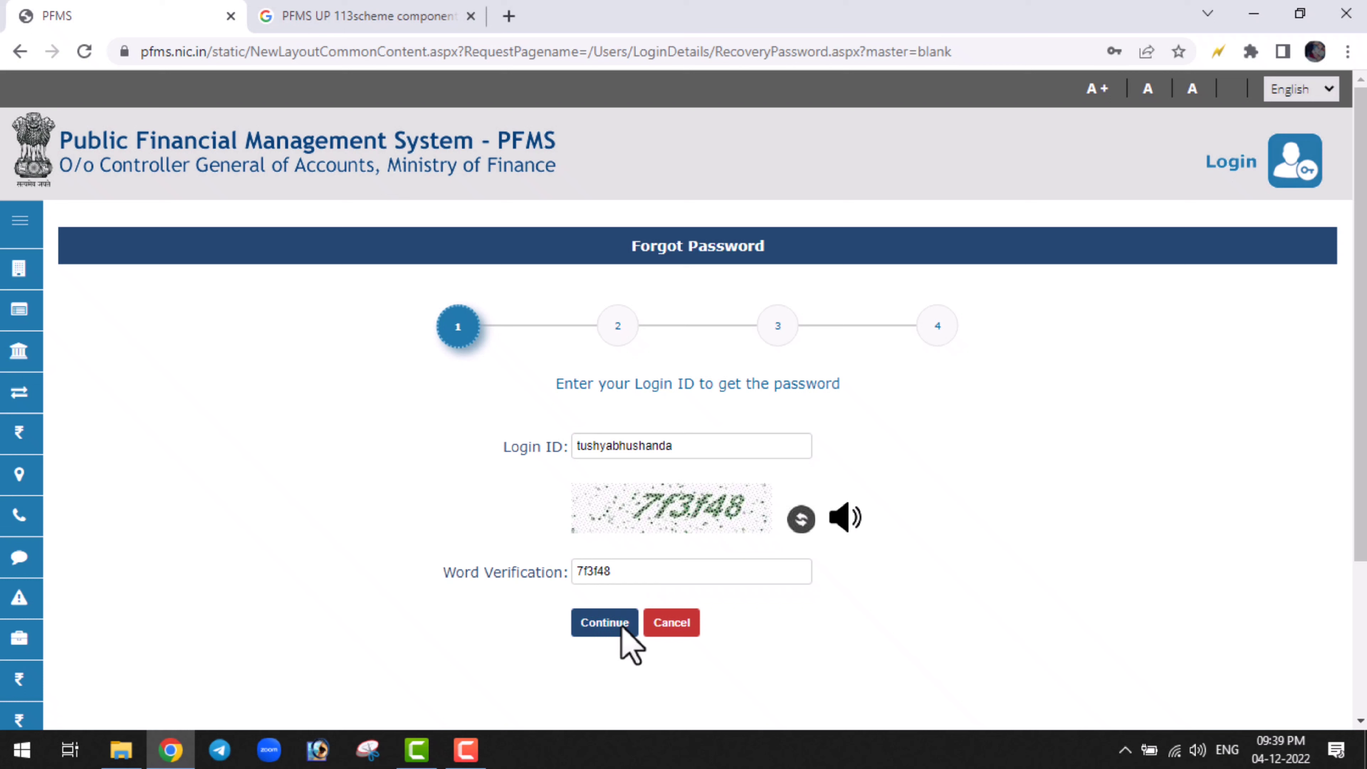
pyautogui.click(613, 625)
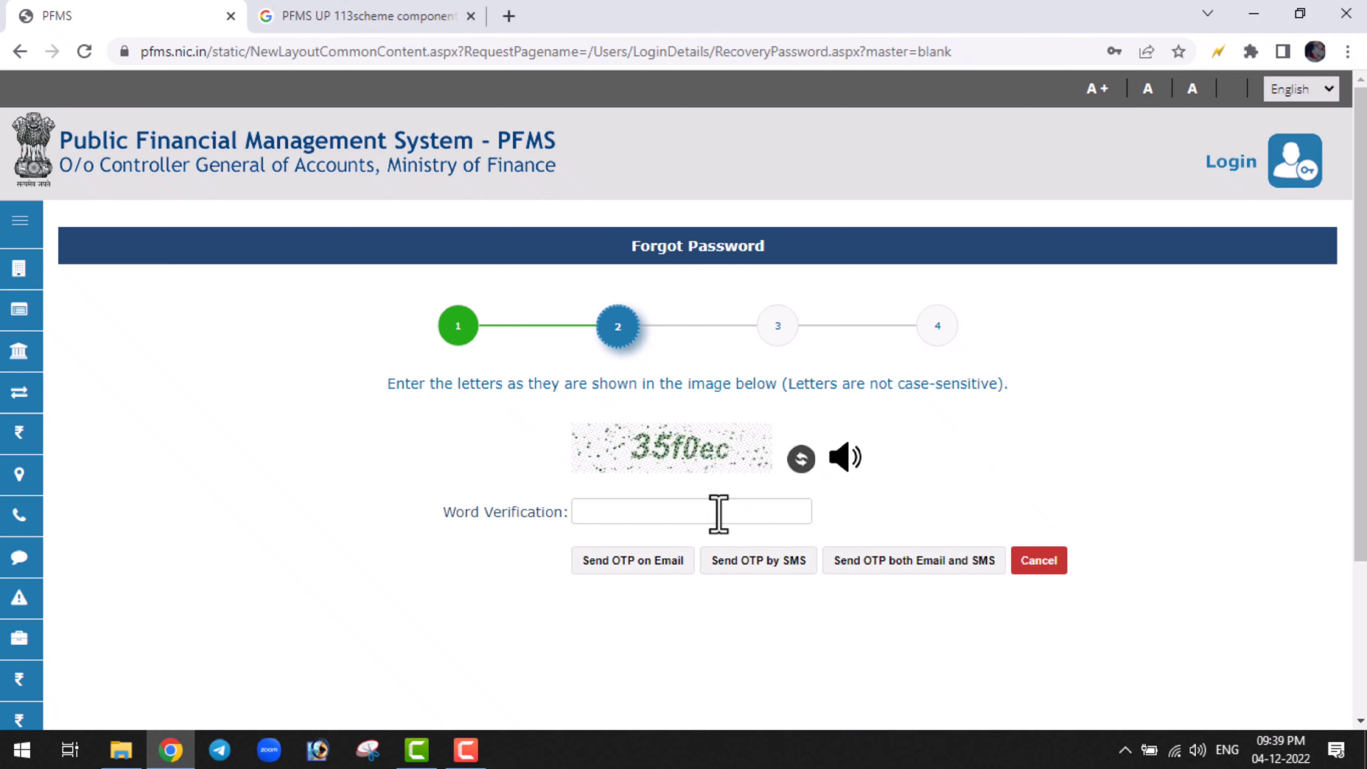
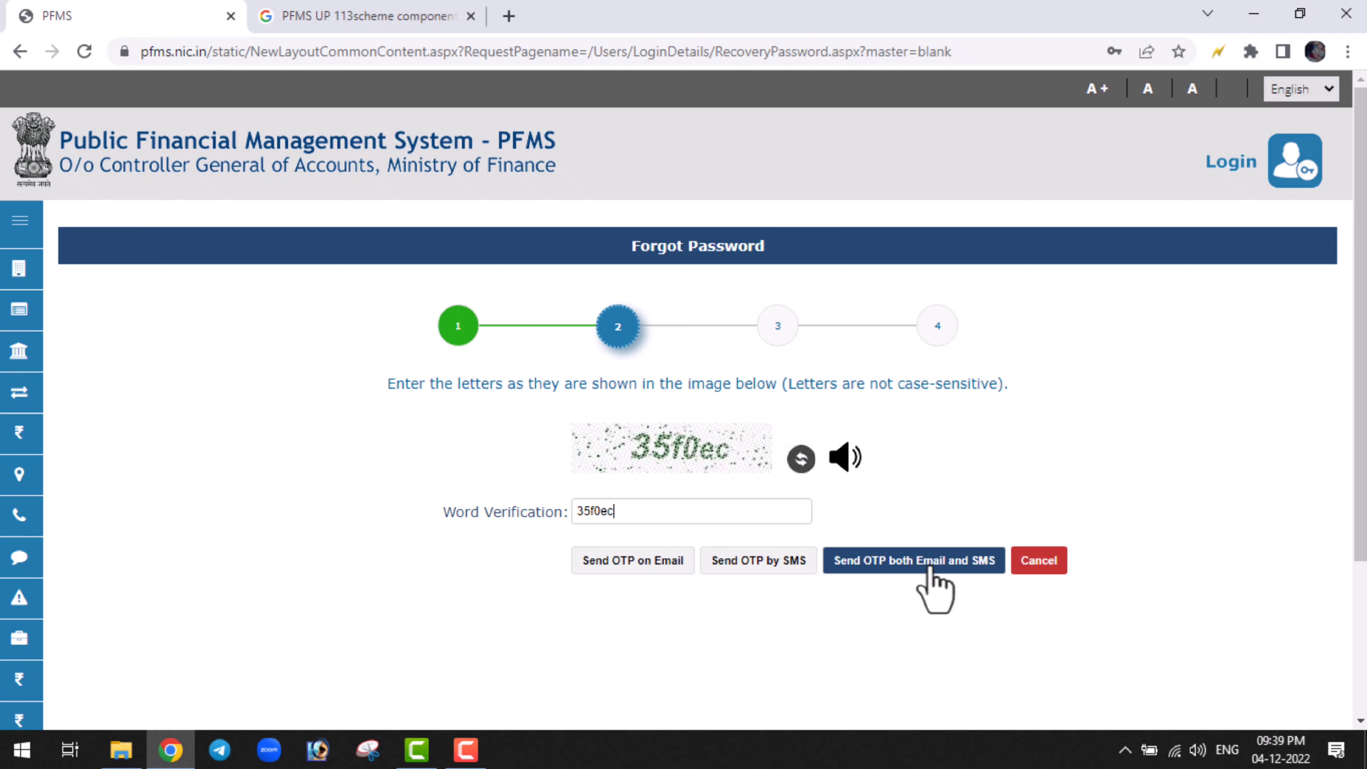
# Enter the captcha, request the OTP by email, then enter and verify the received code
pyautogui.click(662, 569)
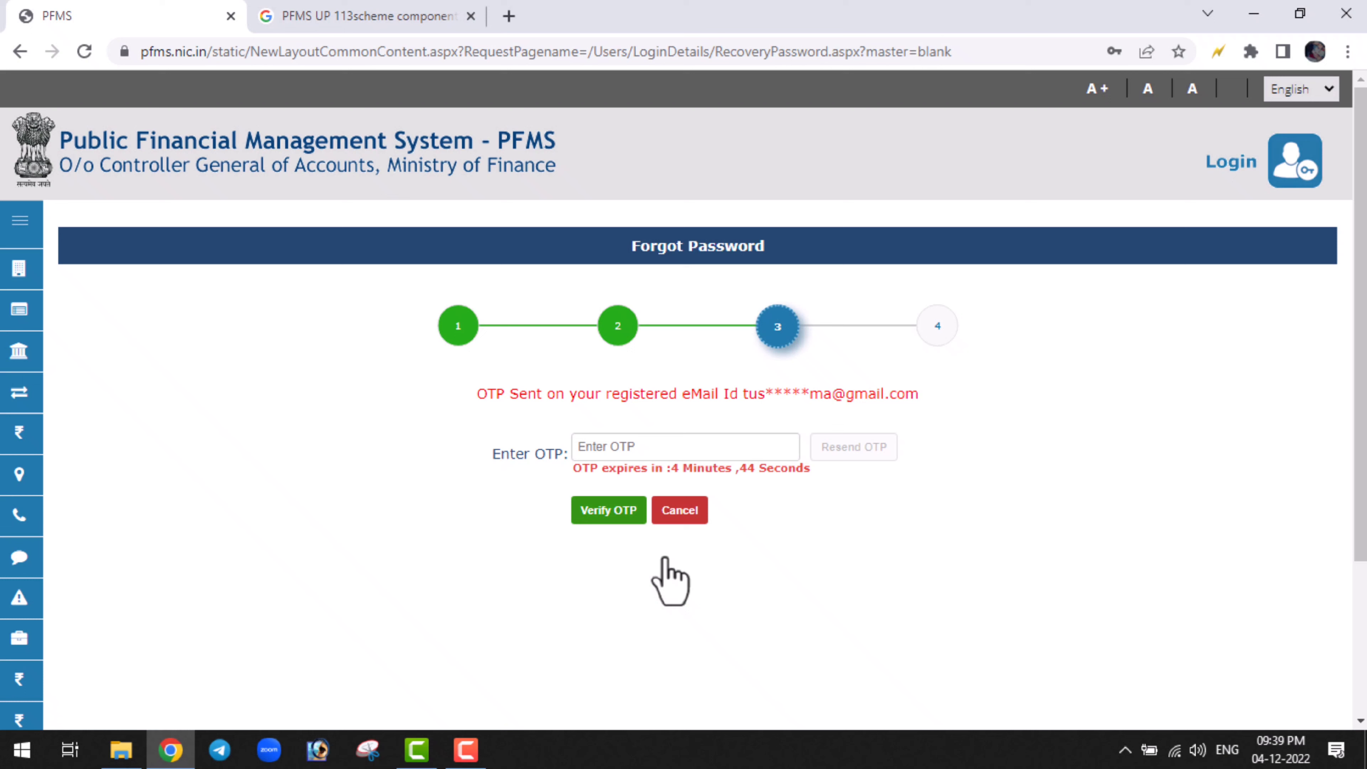
pyautogui.click(669, 457)
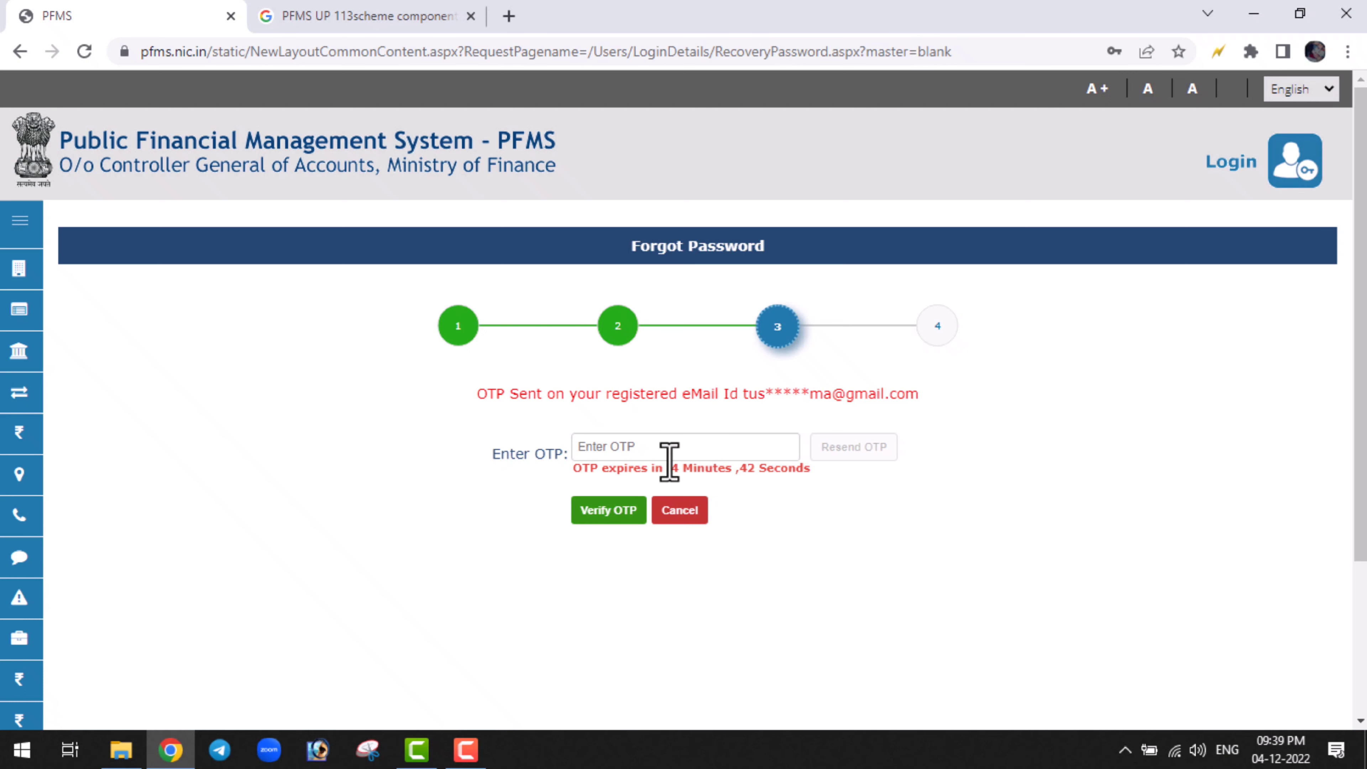
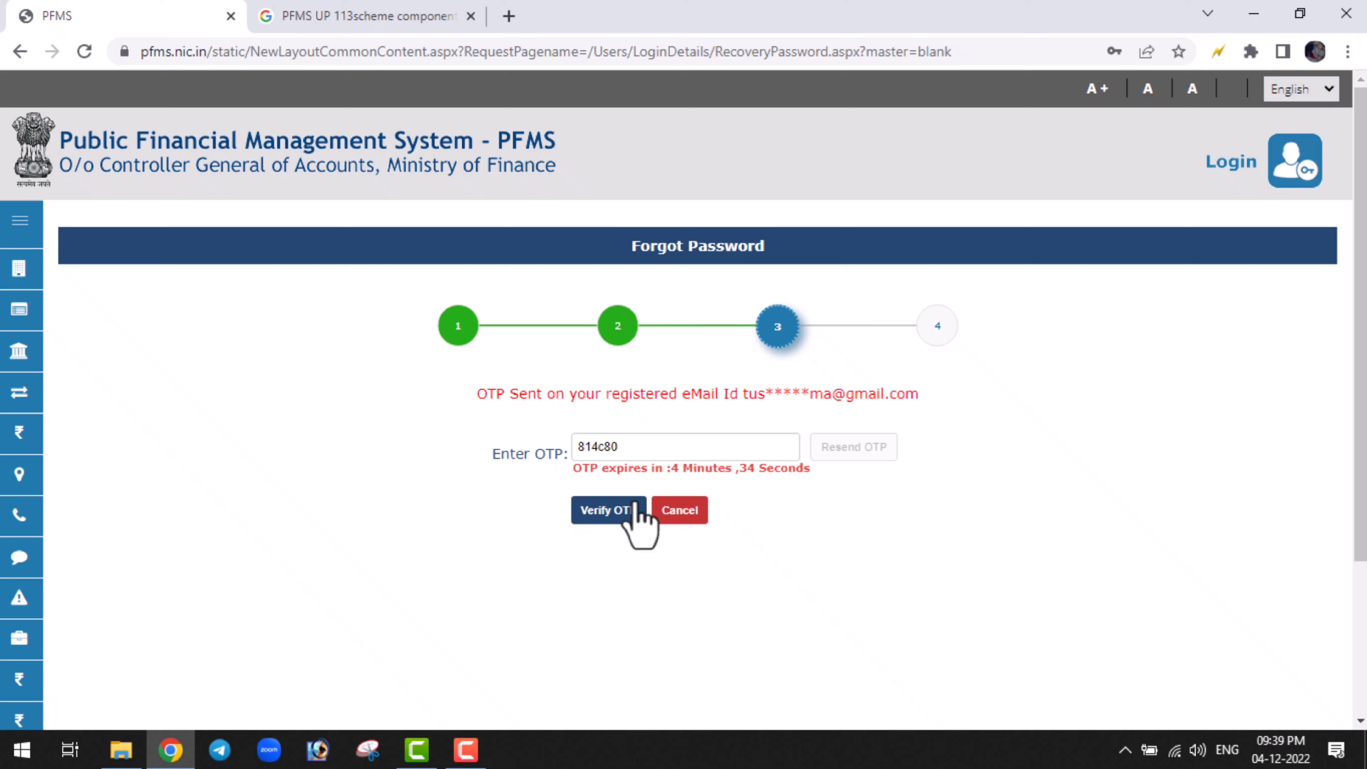
pyautogui.click(633, 510)
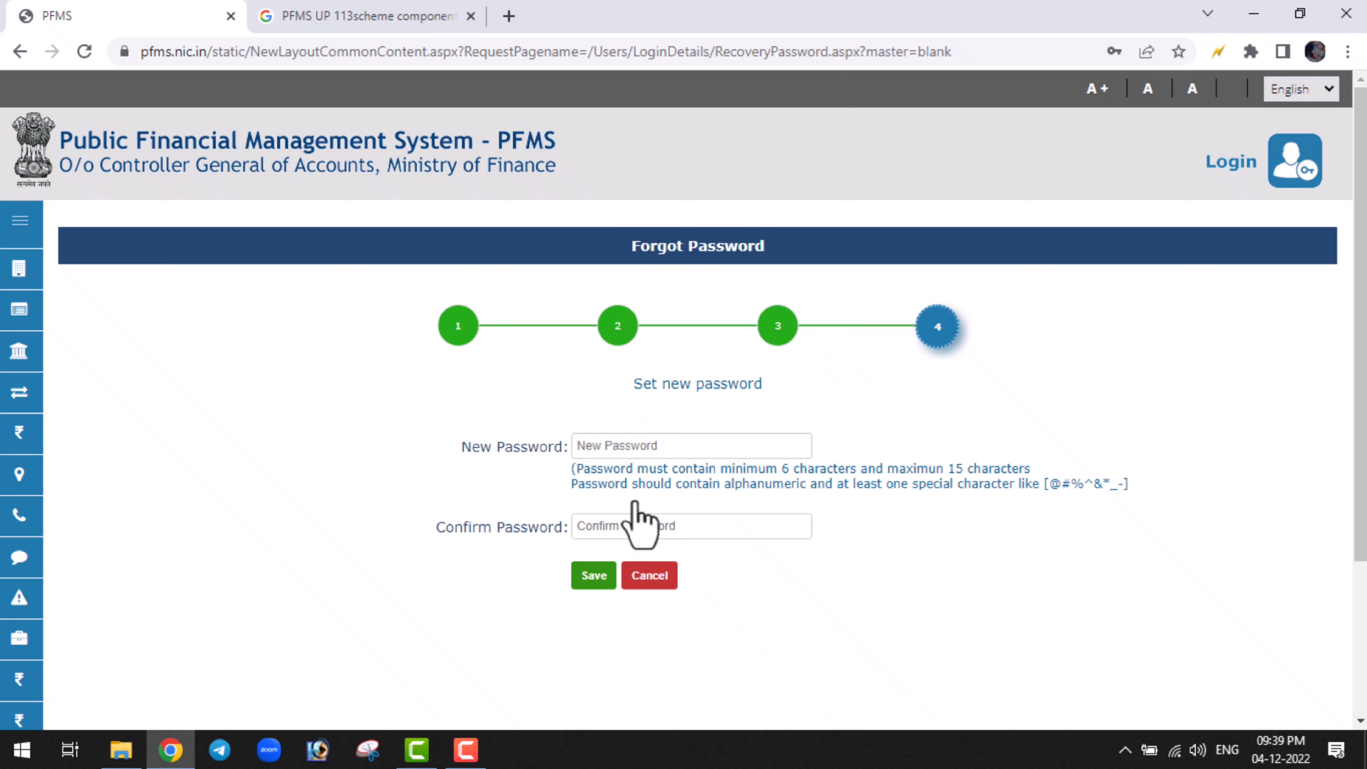
# Enter the new password in New Password and Confirm Password, save it, and return to Login
pyautogui.click(693, 447)
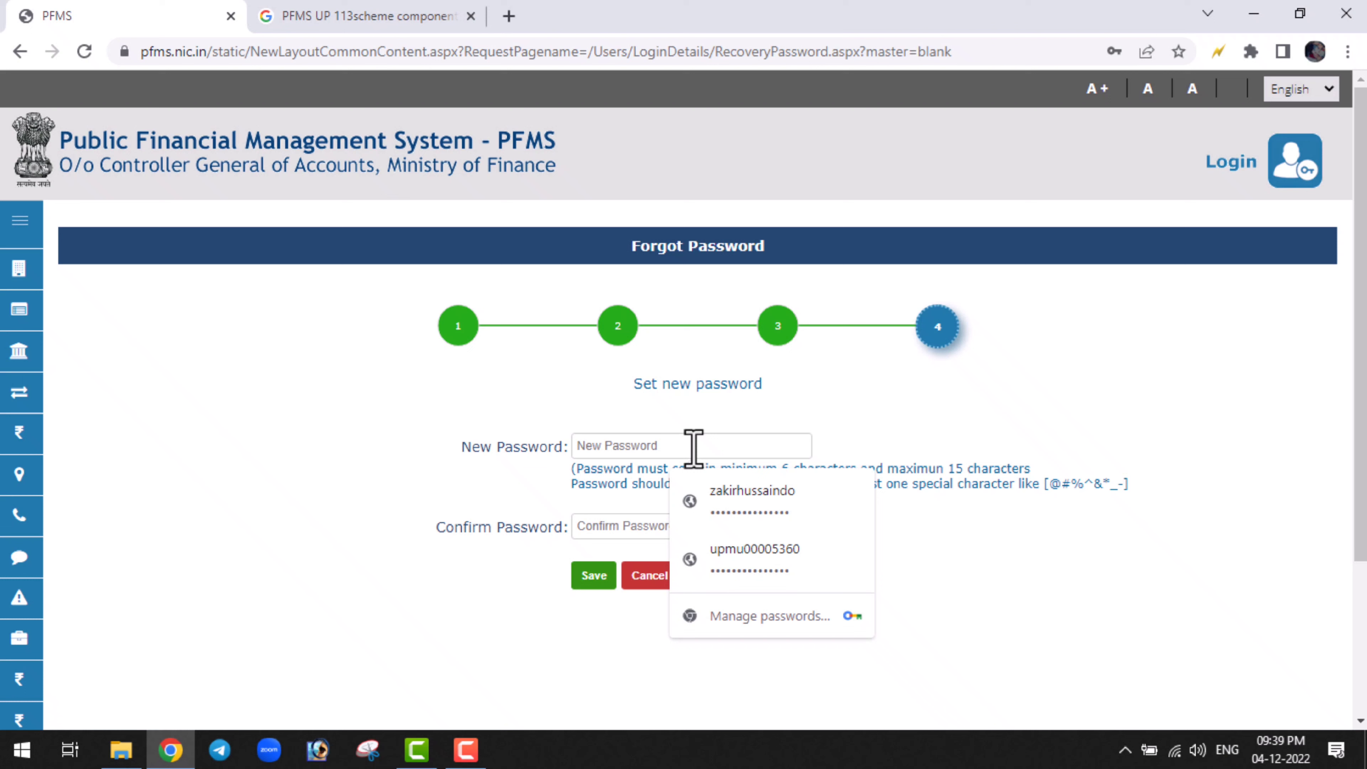
pyautogui.write('**')
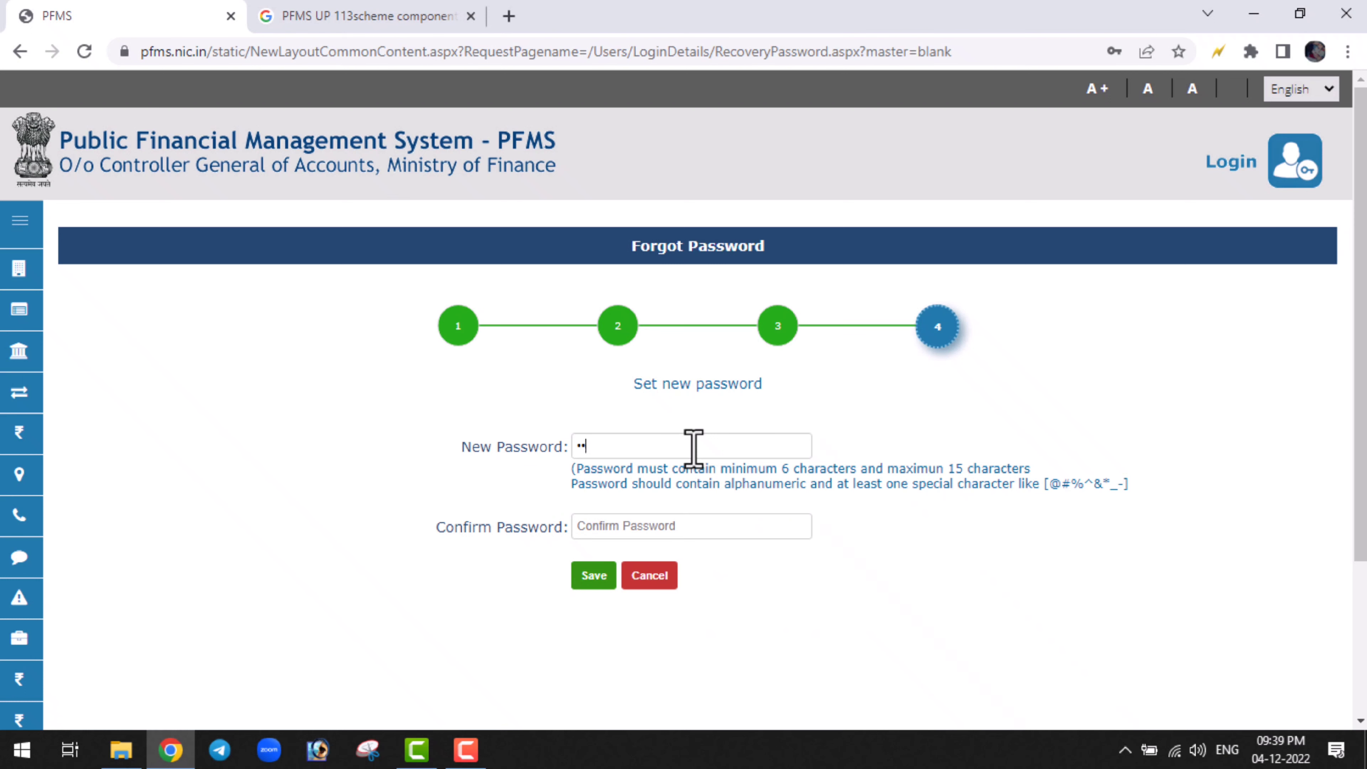
pyautogui.write('*************')
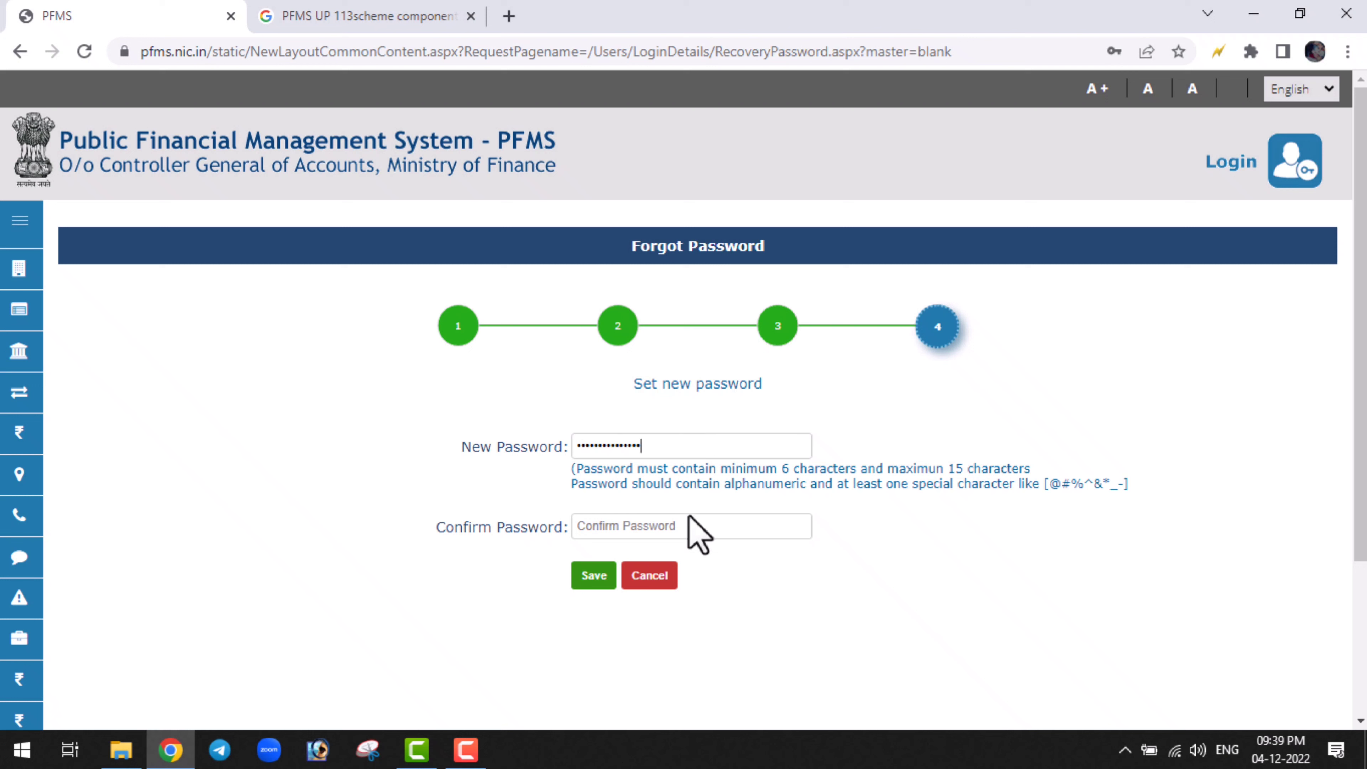
pyautogui.click(692, 522)
pyautogui.write('*')
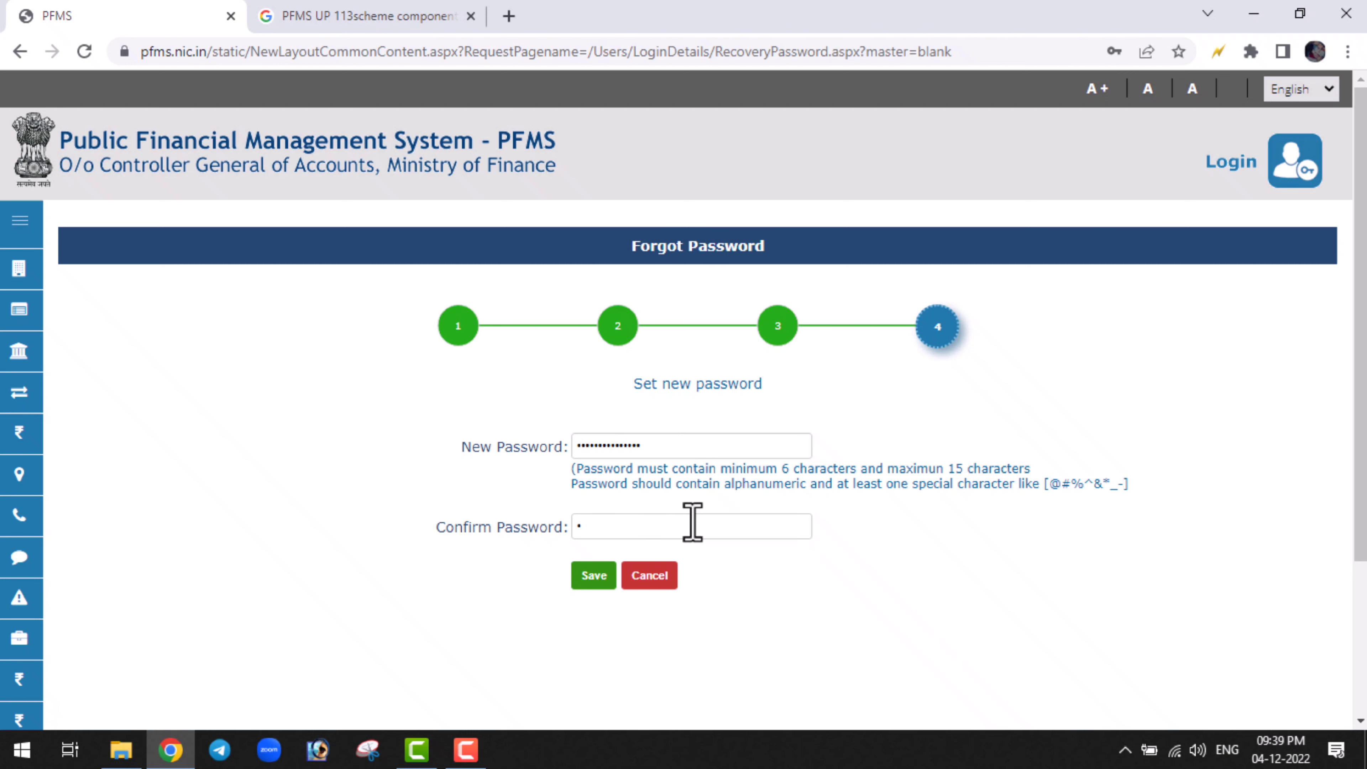
pyautogui.write('**************')
pyautogui.press('Return')
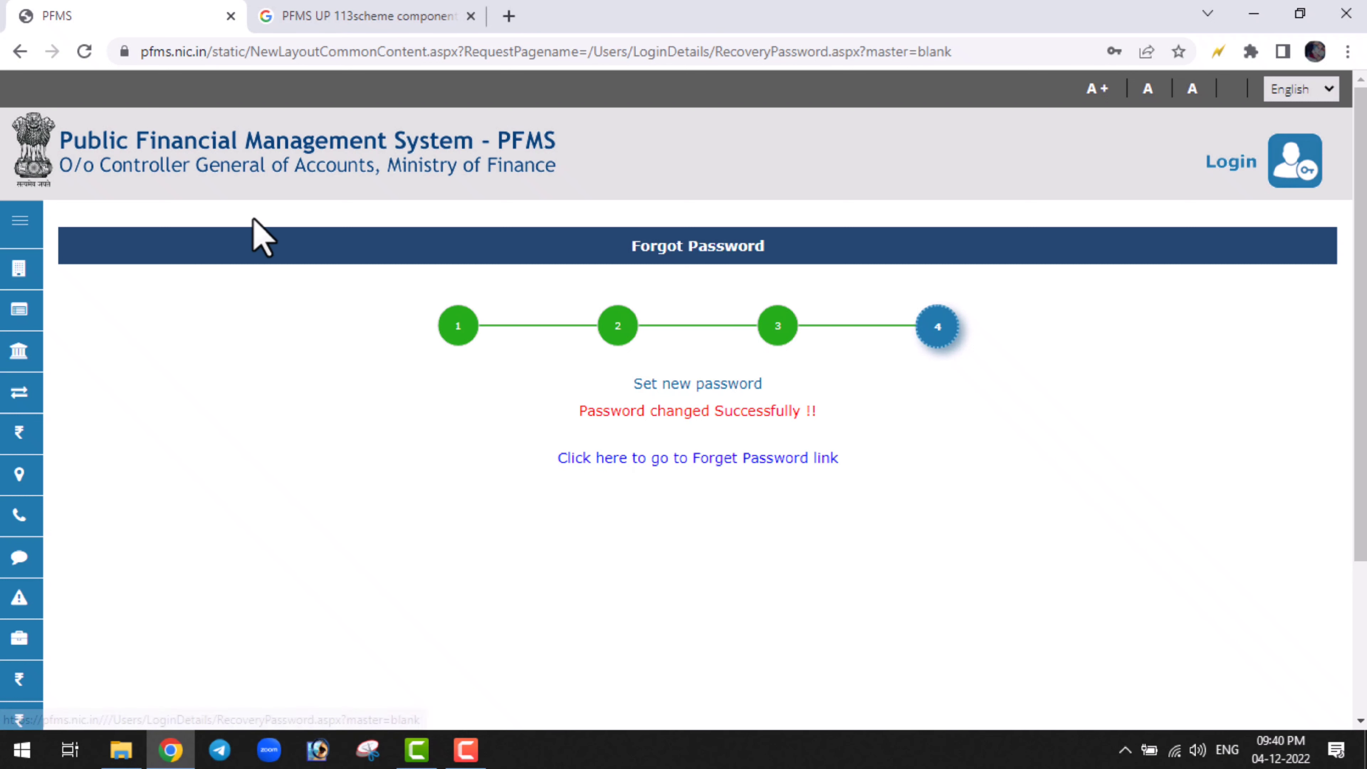
pyautogui.click(1252, 164)
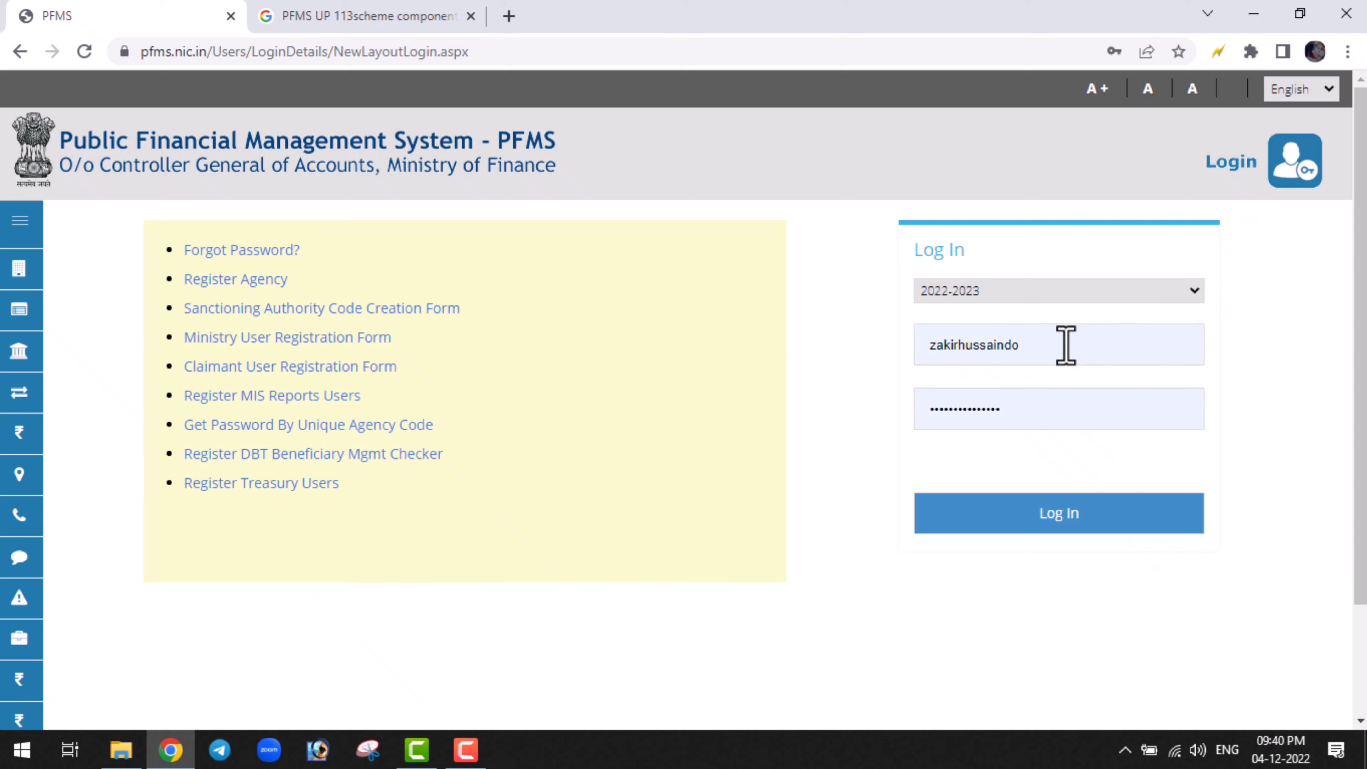
# Sign in with the approver's user ID and dismiss Chrome's save-password prompt
pyautogui.doubleClick(1065, 345)
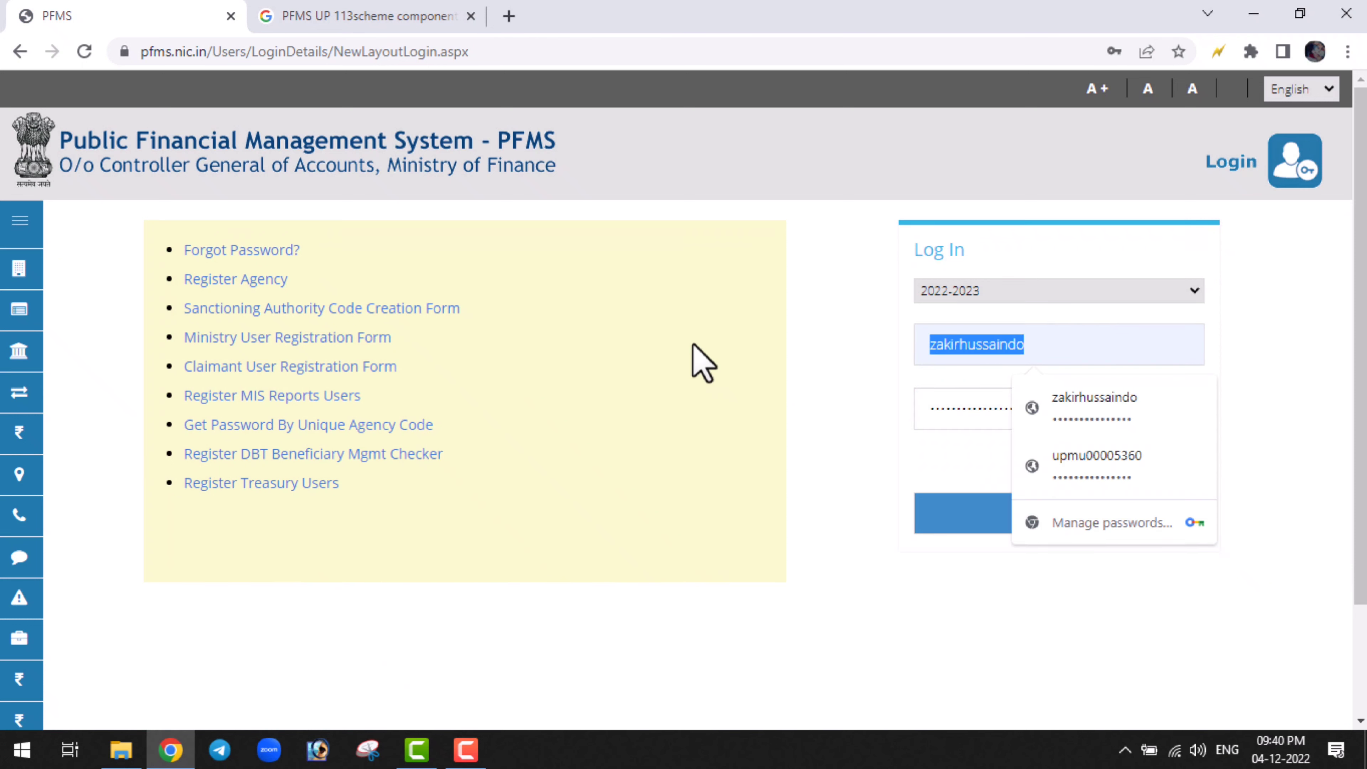
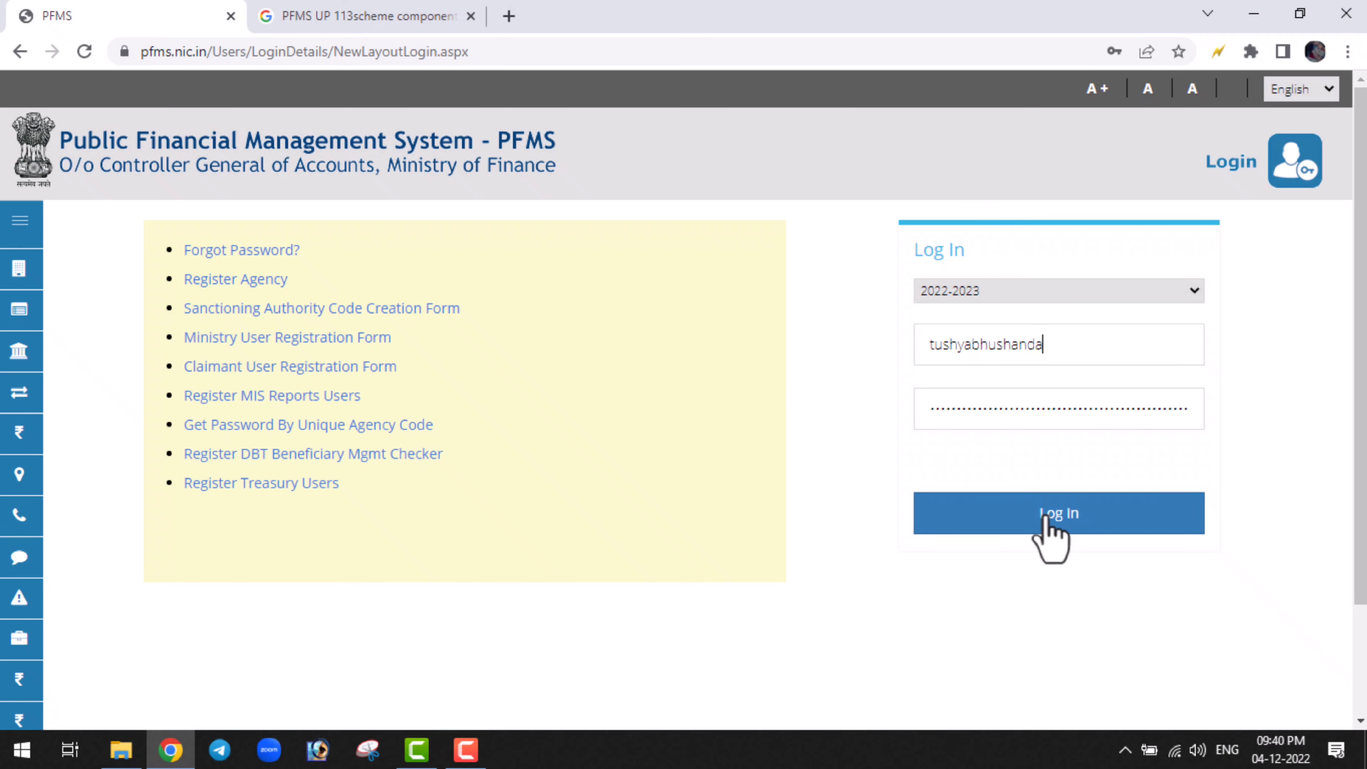
pyautogui.click(1044, 518)
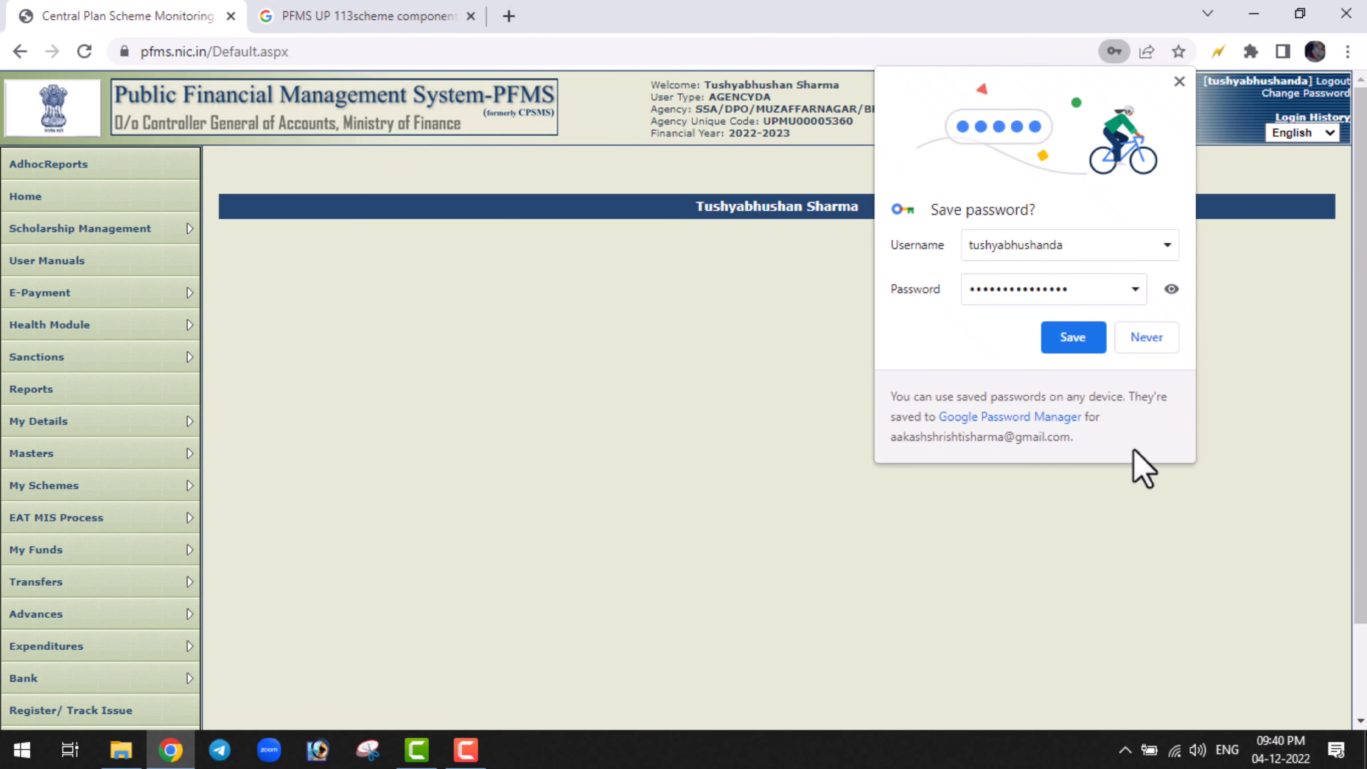
pyautogui.click(1069, 344)
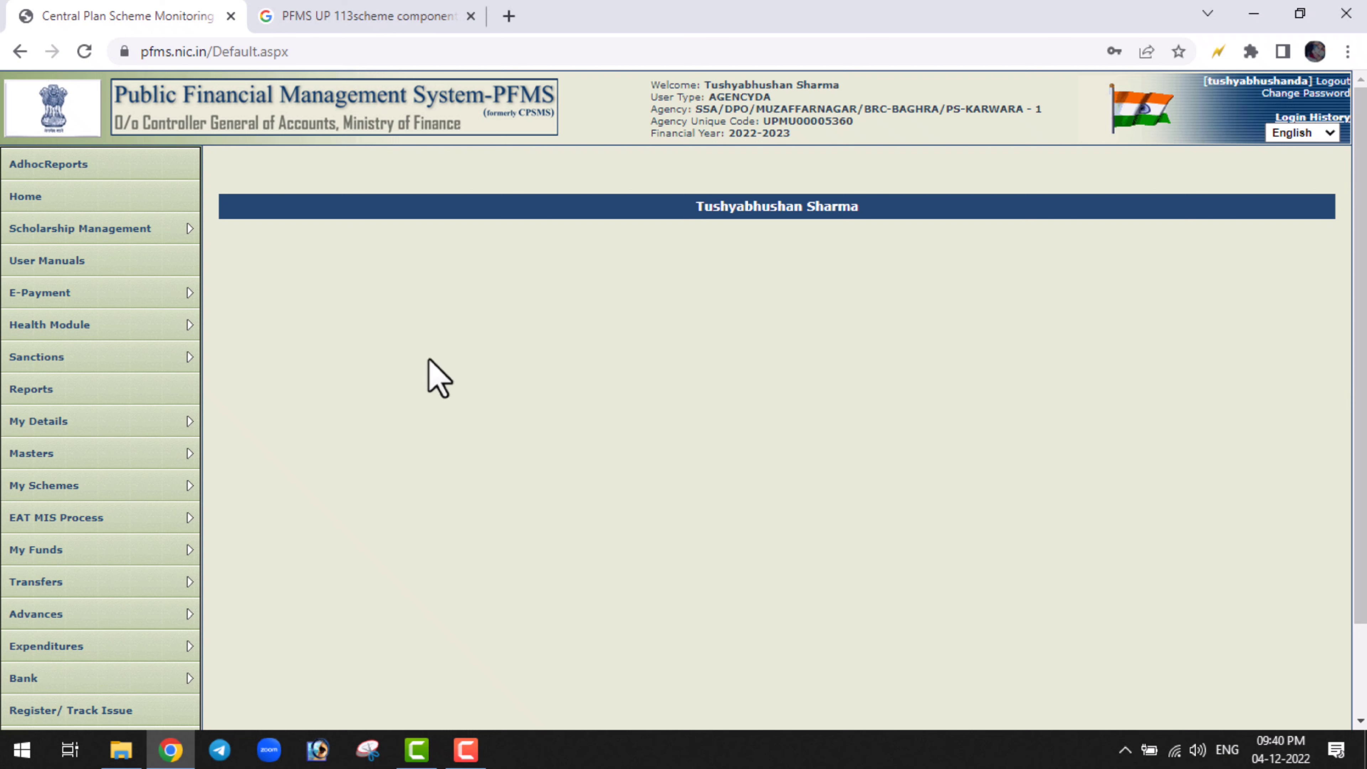
# Go to Expenditures > Approve in the left menu to reach Manage Expenditures
pyautogui.moveTo(157, 469)
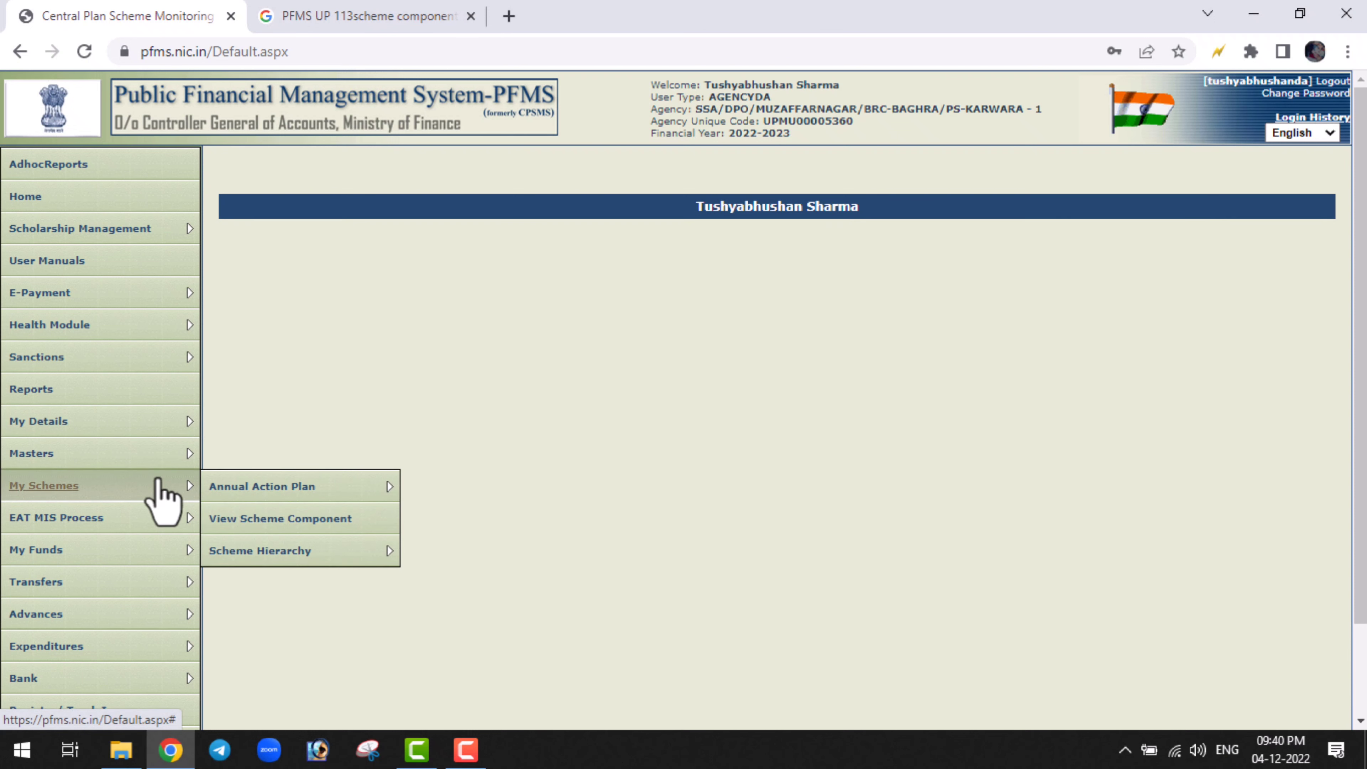
pyautogui.moveTo(126, 529)
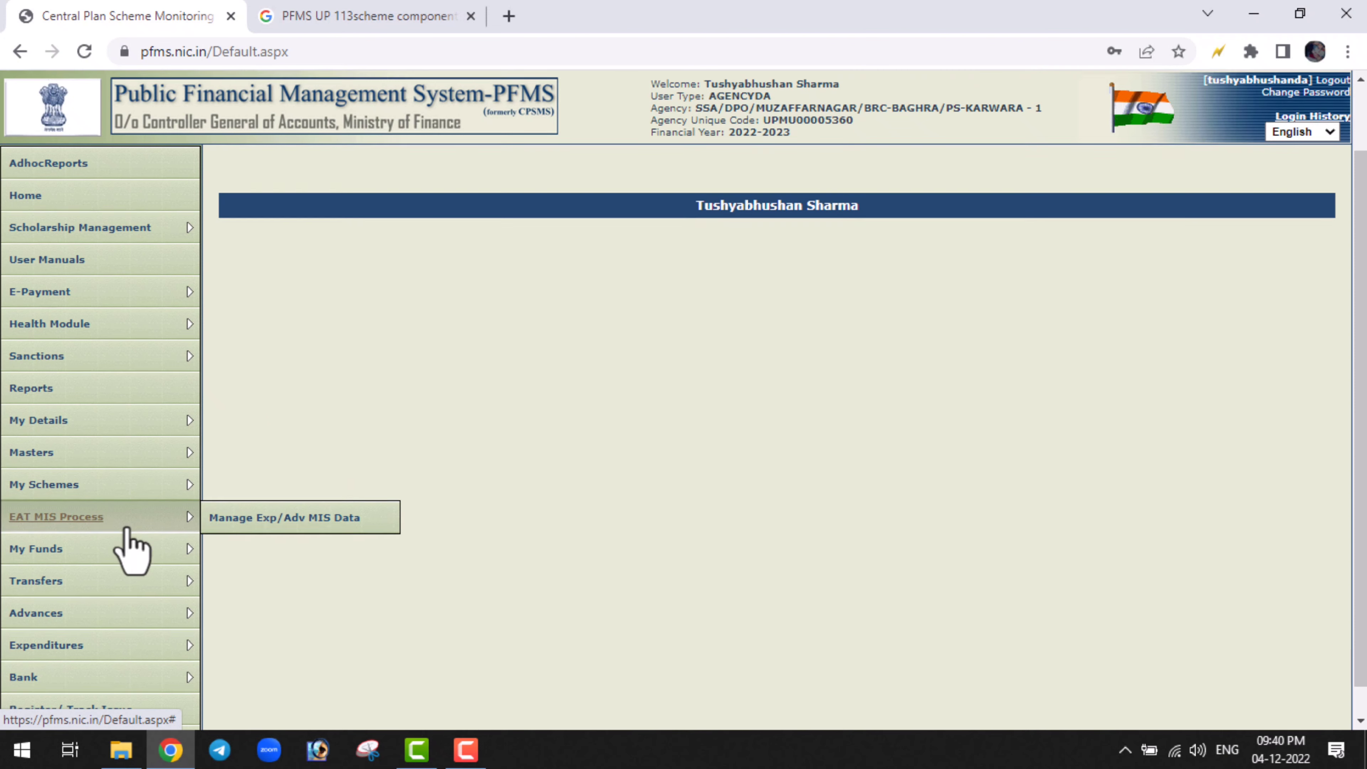
pyautogui.scroll(-2, 127, 538)
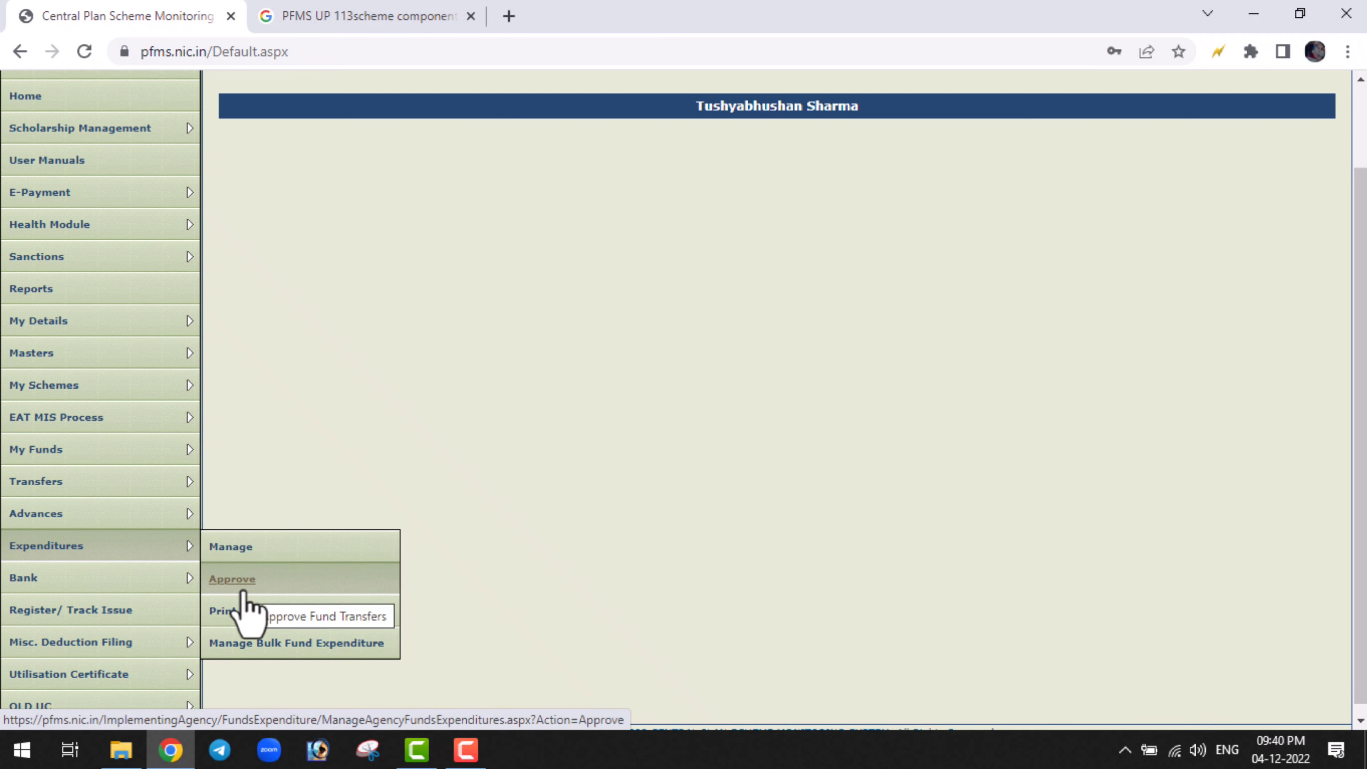
pyautogui.click(243, 586)
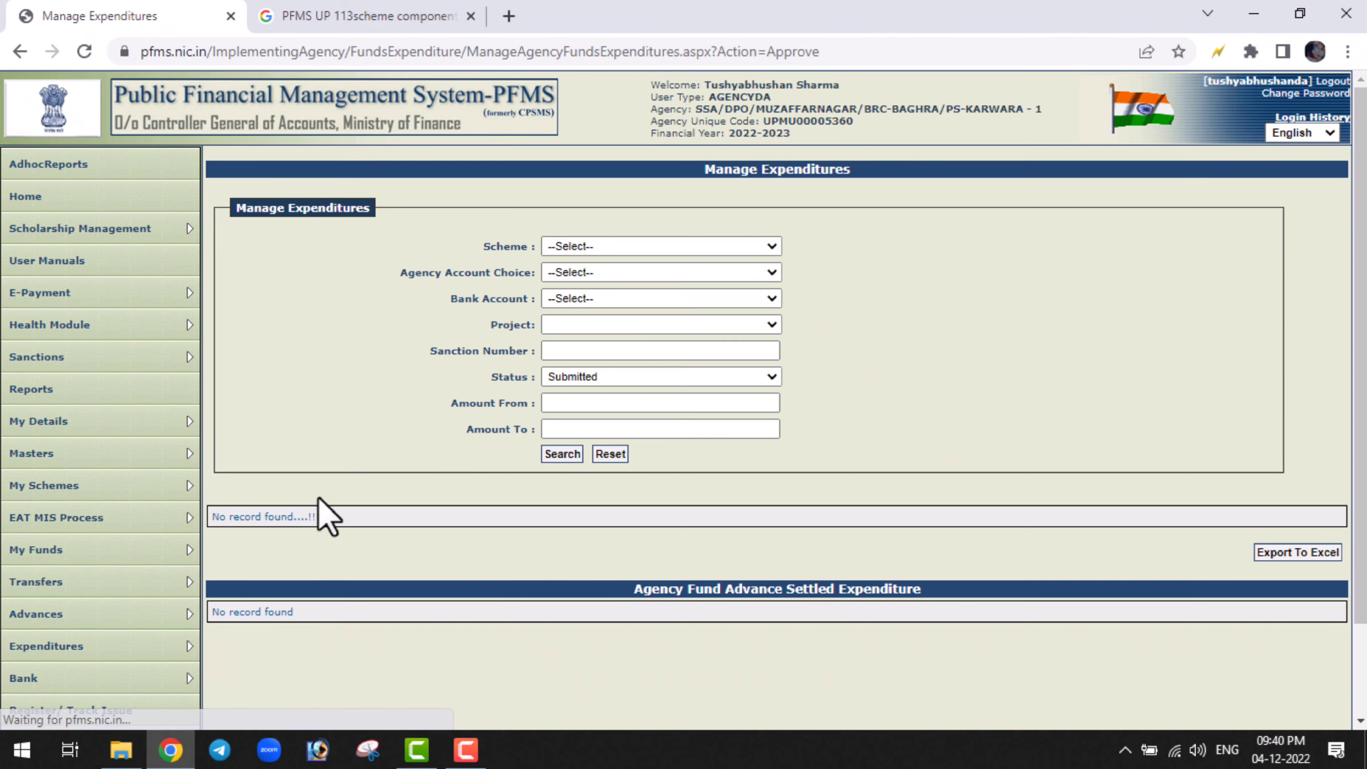
# Search with scheme UP113 - Samgra Shiksha and Project left at --Select--, finding no records
pyautogui.click(562, 246)
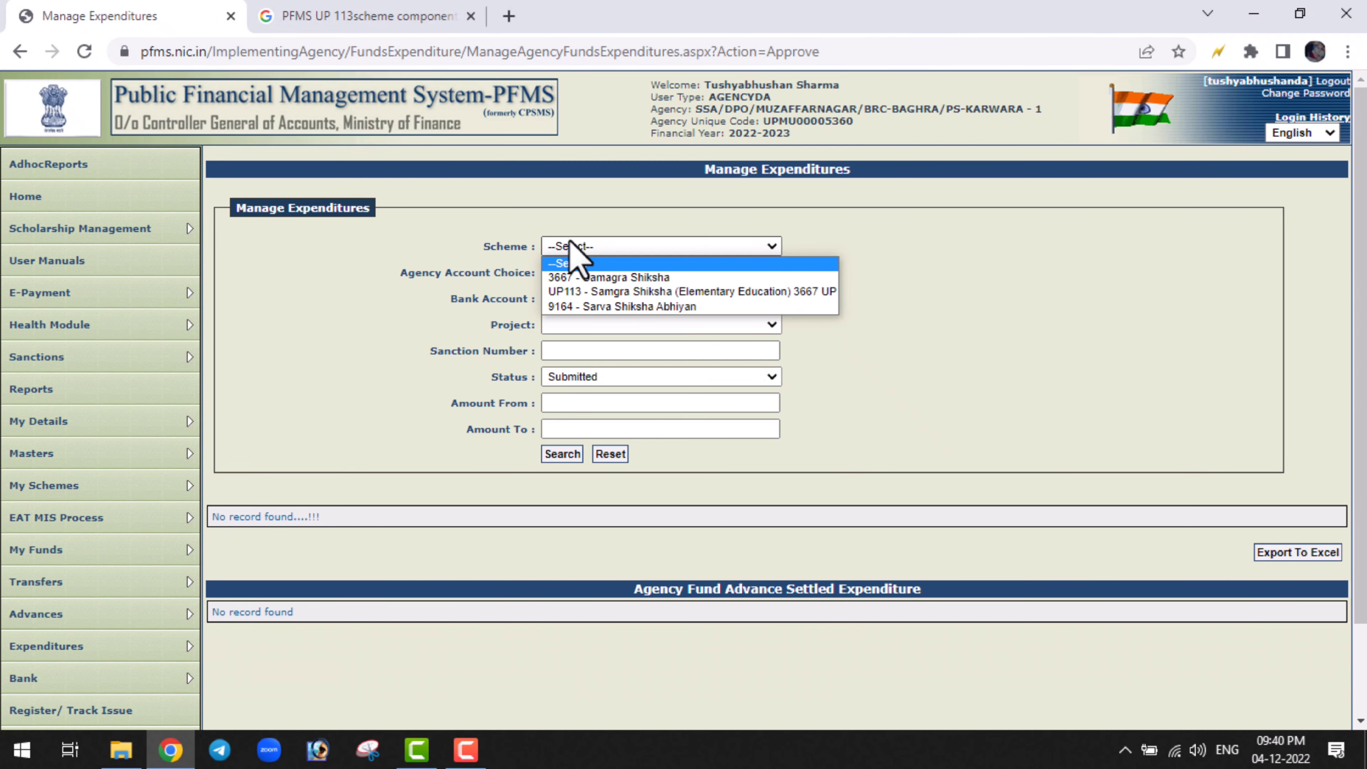
pyautogui.click(595, 290)
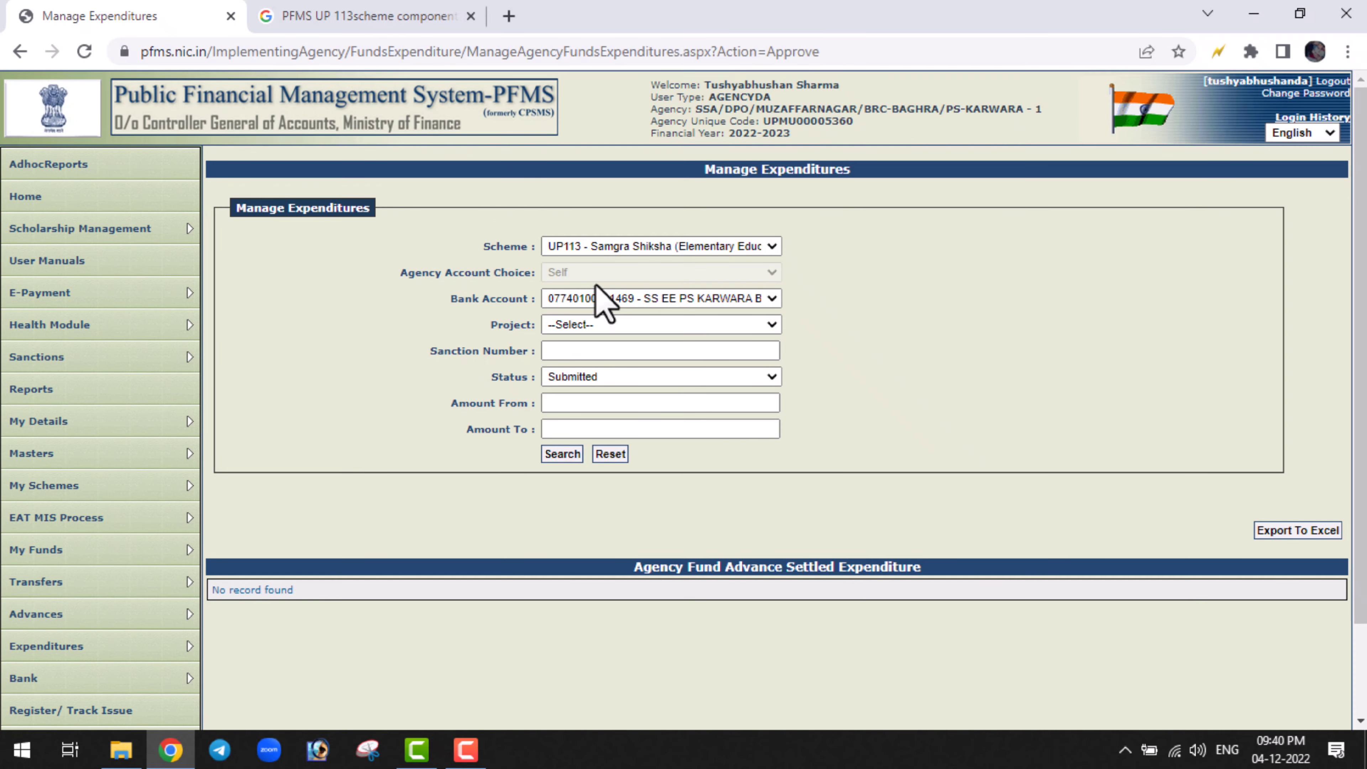
pyautogui.click(602, 324)
pyautogui.click(602, 341)
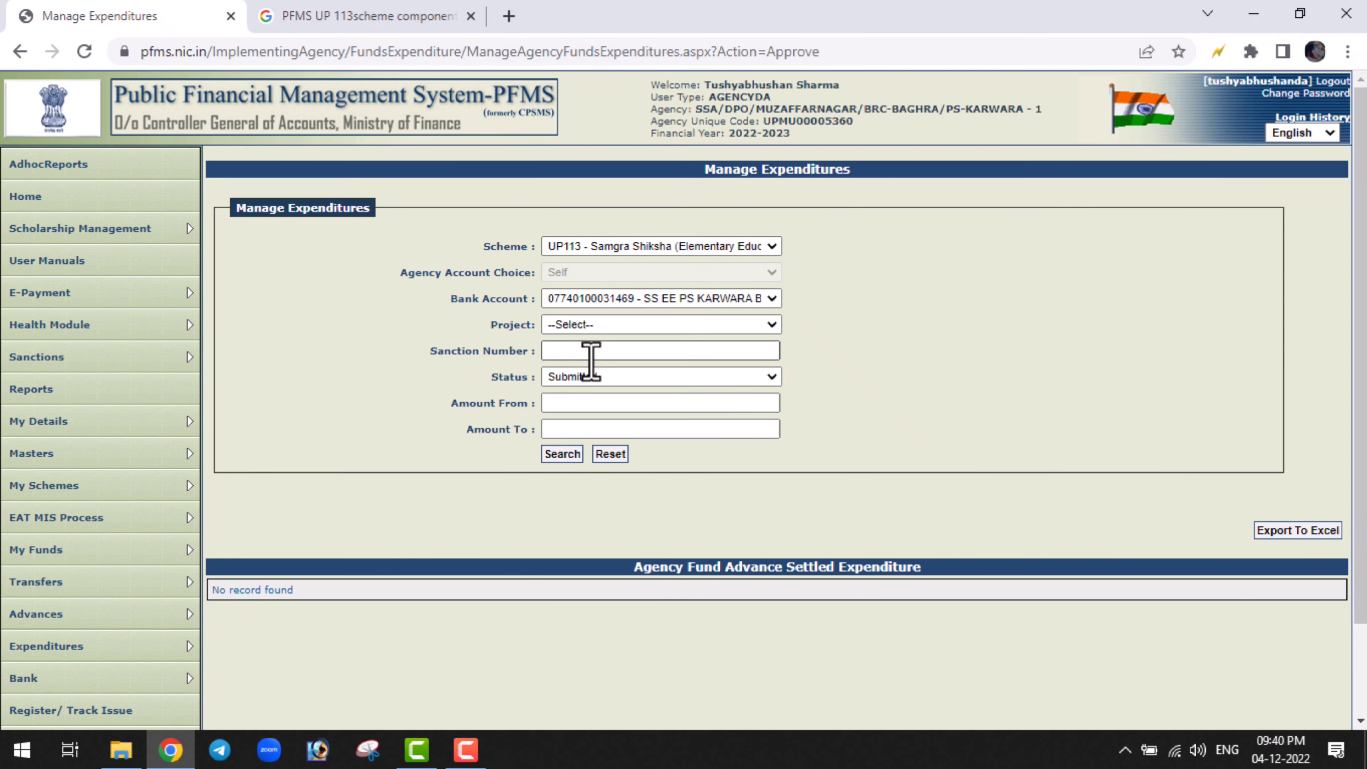
pyautogui.click(575, 454)
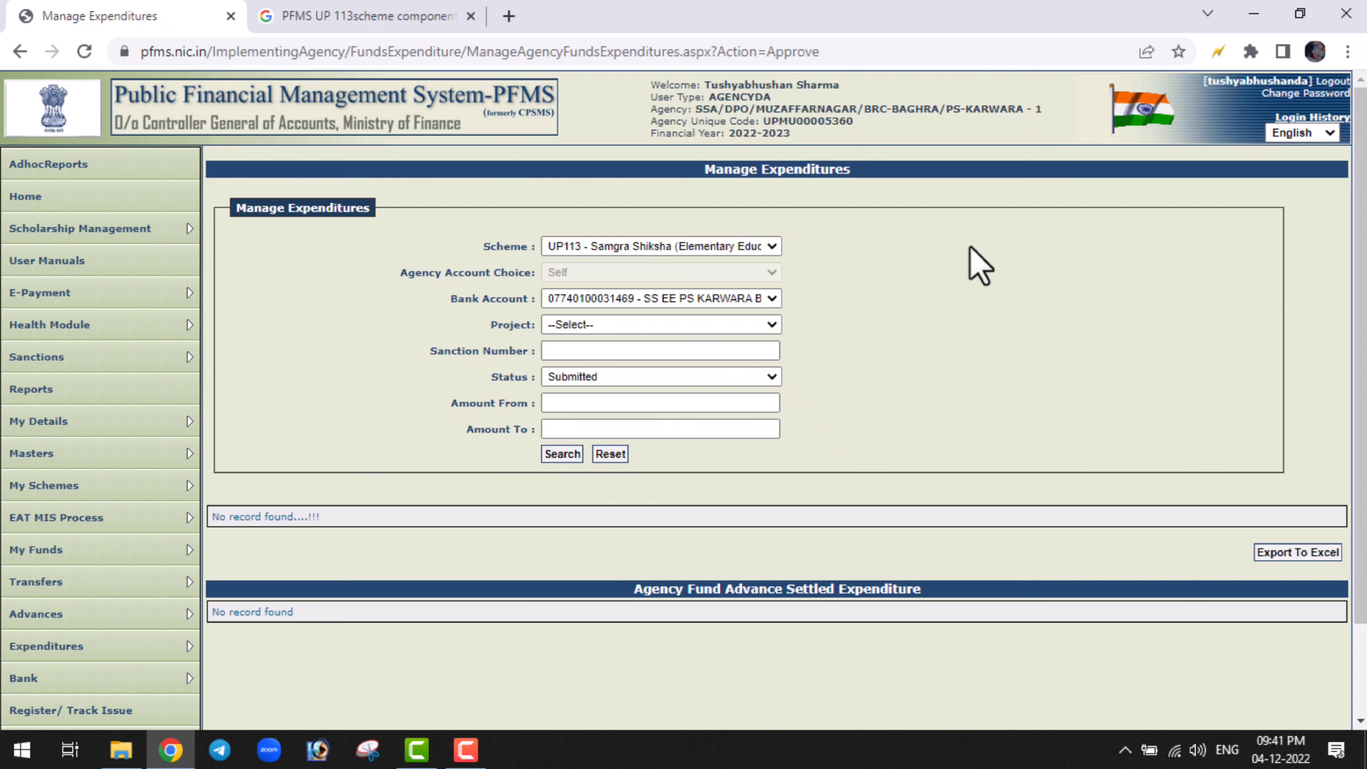
pyautogui.doubleClick(223, 516)
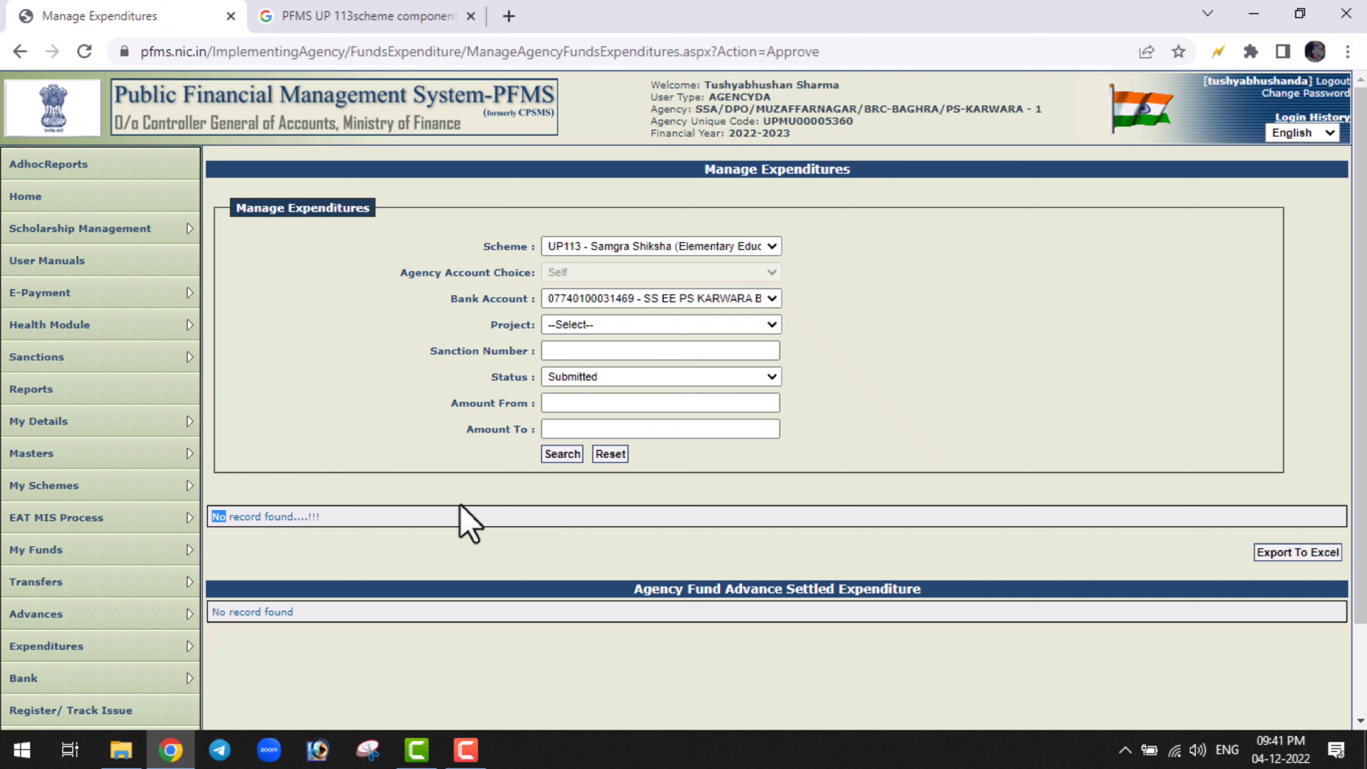
pyautogui.click(469, 679)
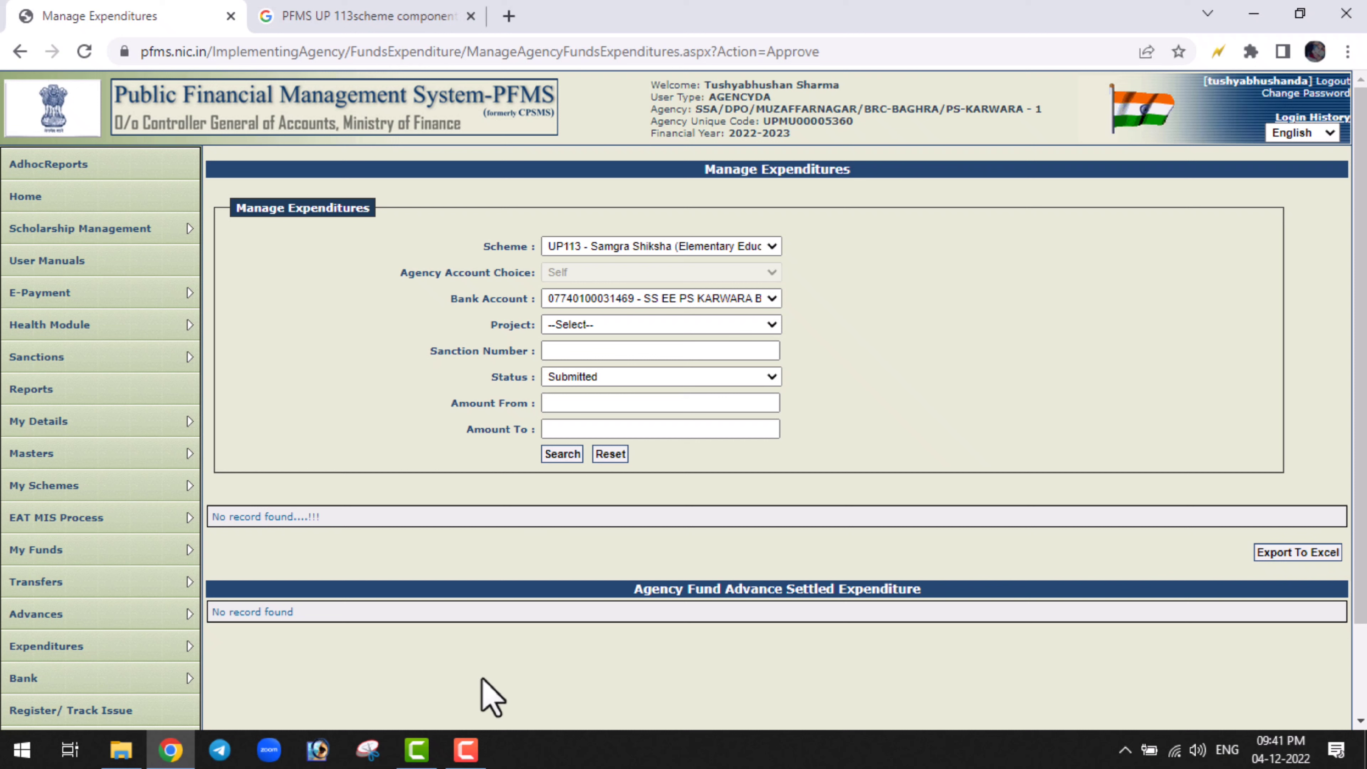